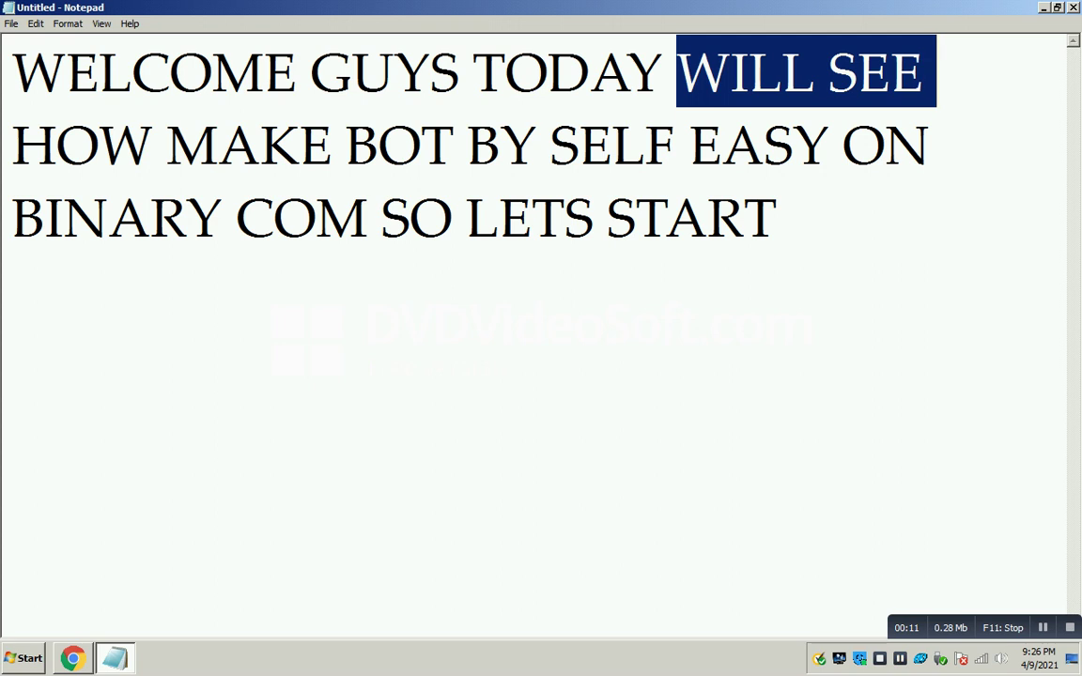
- Read through the introduction note from "HOW MAKE BOT BY SELF" to the end of its last line, highlighting the words along the way
left_click_drag(13, 146, 260, 146)
key("shift+Right")
key("shift+Right")
key("shift+Right")
key("shift+Right")
key("shift+Right")
key("shift+Right")
key("shift+Right")
key("shift+Right")
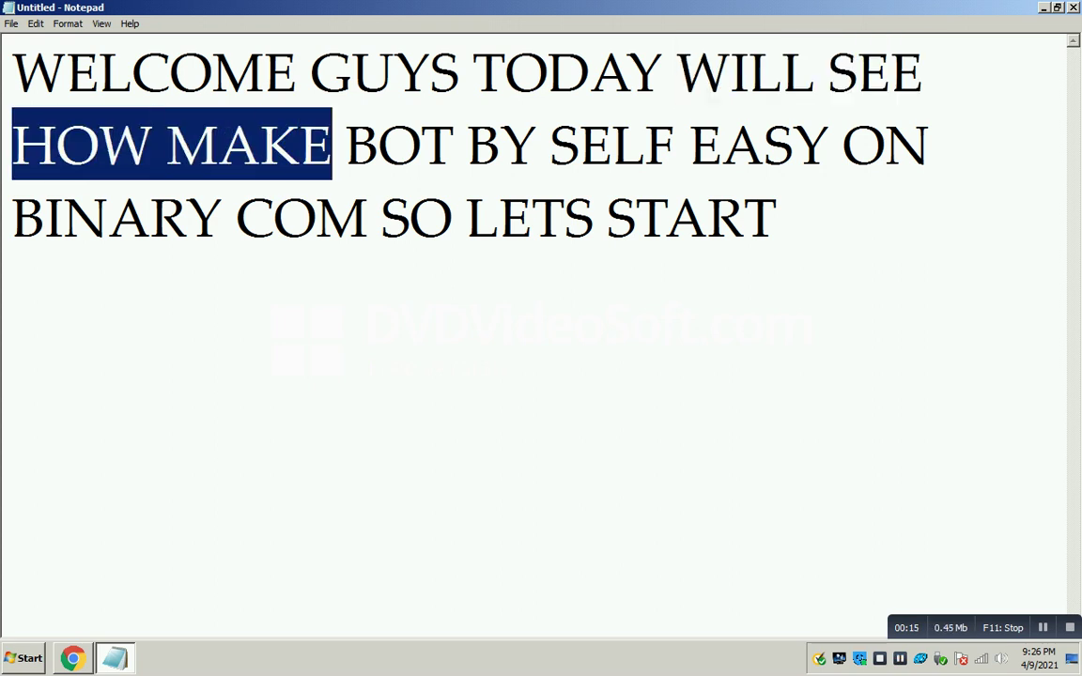
key("shift+Left")
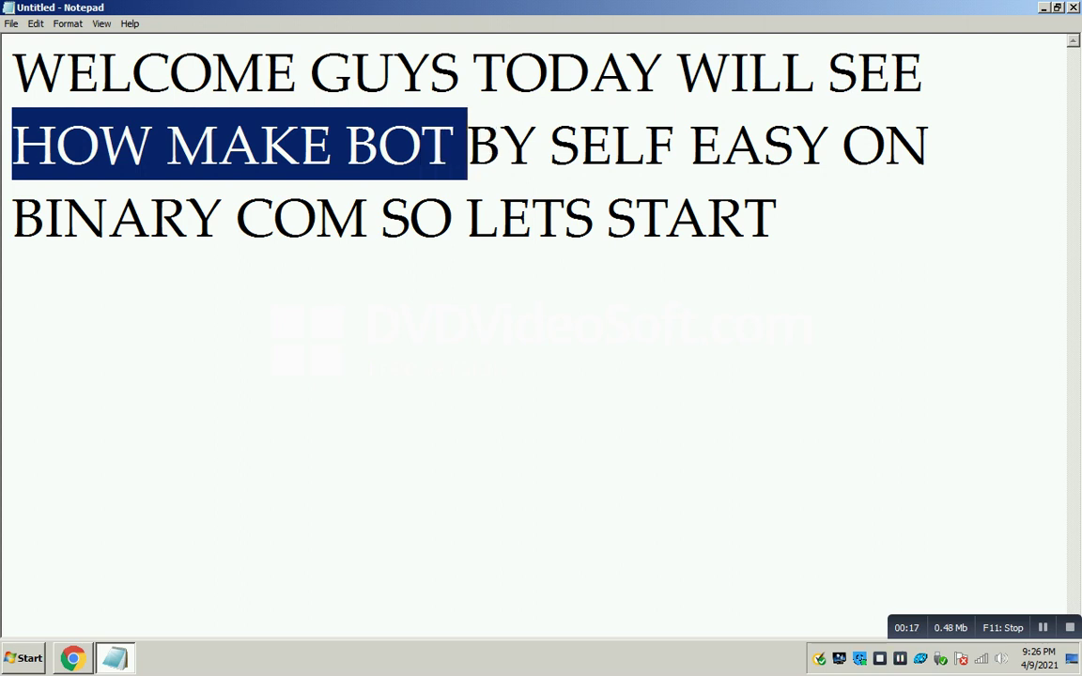
key("shift+Right")
key("shift+Right")
key("shift+Right")
key("shift+Right")
key("shift+Right")
key("shift+Right")
key("shift+Right")
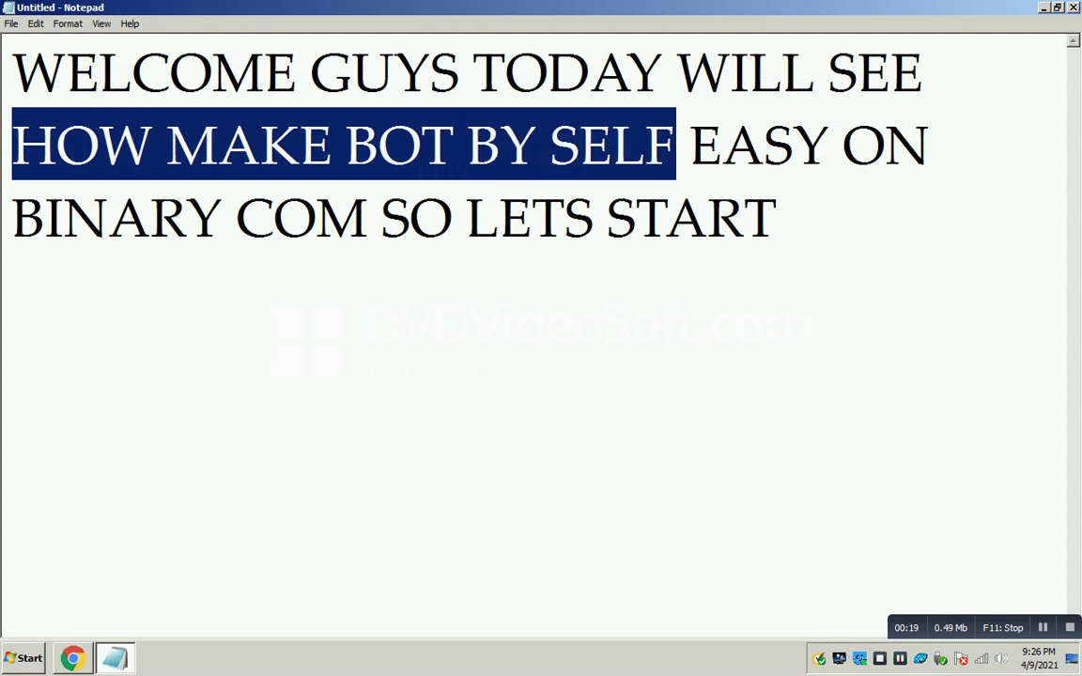
key("shift+Right")
key("shift+Right")
key("shift+Right")
key("shift+Right")
key("shift+Right")
key("shift+Right")
key("shift+Right")
key("shift+Right")
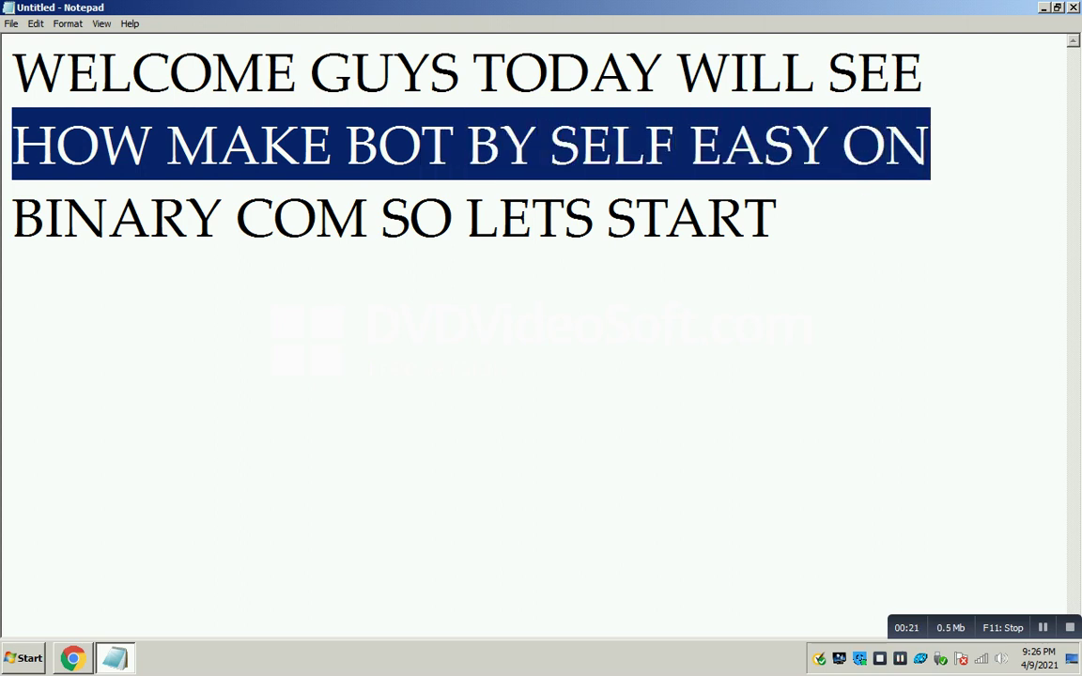
key("Right")
key("shift+Right")
key("shift+Right")
key("shift+Right")
key("shift+Right")
key("shift+Right")
key("shift+Right")
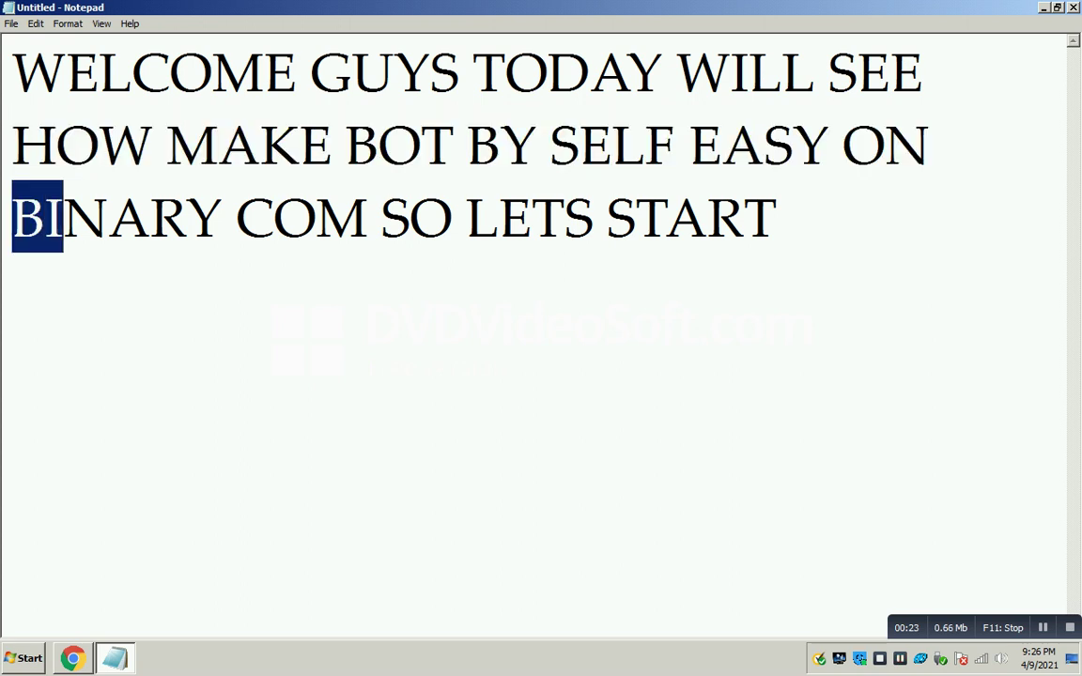
key("shift+Right")
key("shift+Right")
key("shift+Right")
key("shift+Right")
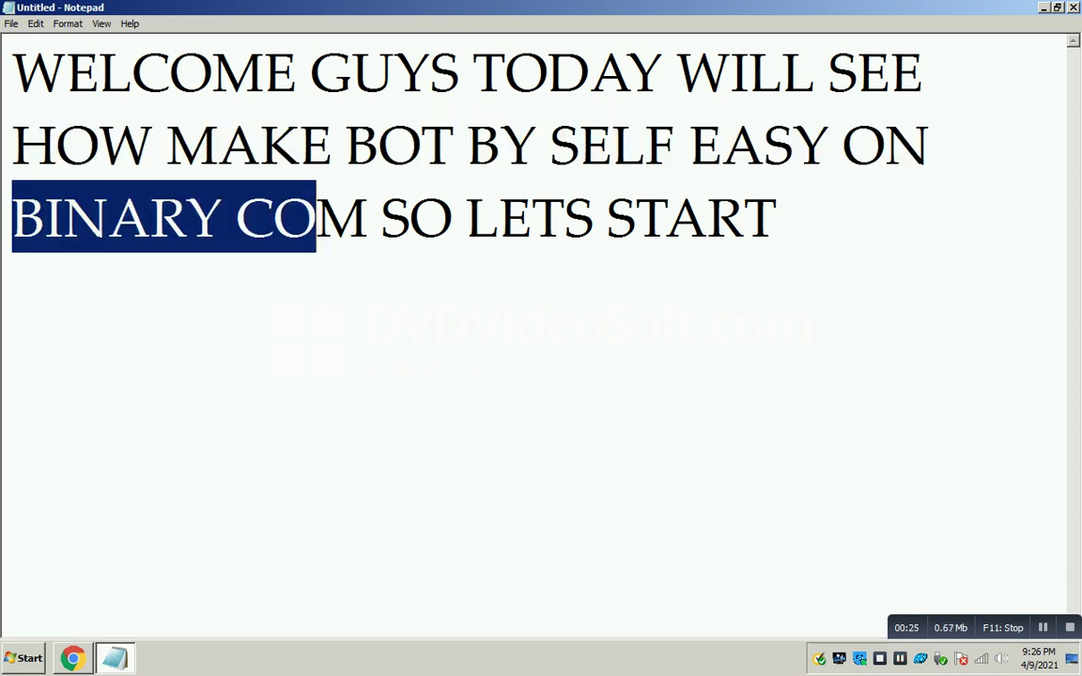
key("Right")
key("Left")
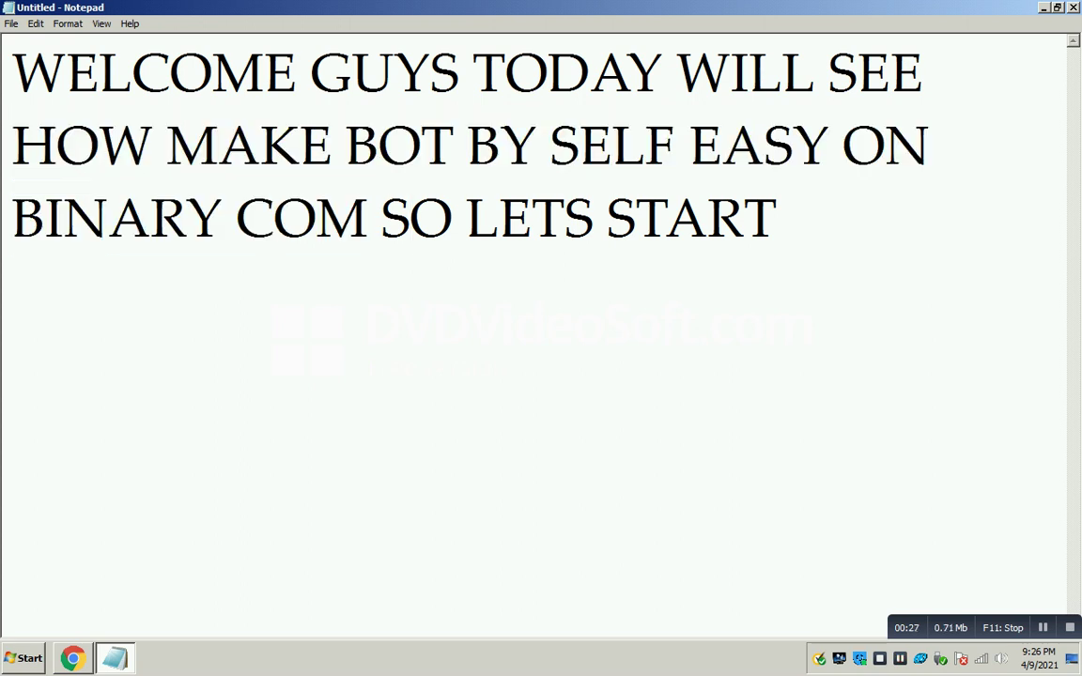
key("shift+Right")
key("shift+Right")
key("shift+Right")
key("shift+Right")
key("shift+Right")
key("shift+Right")
key("shift+Right")
key("shift+Right")
key("shift+Right")
key("shift+Right")
key("shift+Right")
key("shift+Right")
key("shift+Right")
- Add the lines "OPEN BROKER WEBSITE AND LOG IN" and "BINARY BOT" below the introduction note
left_click(63, 216)
left_click(776, 216)
key("Return")
type("OPEN BROKER WEB")
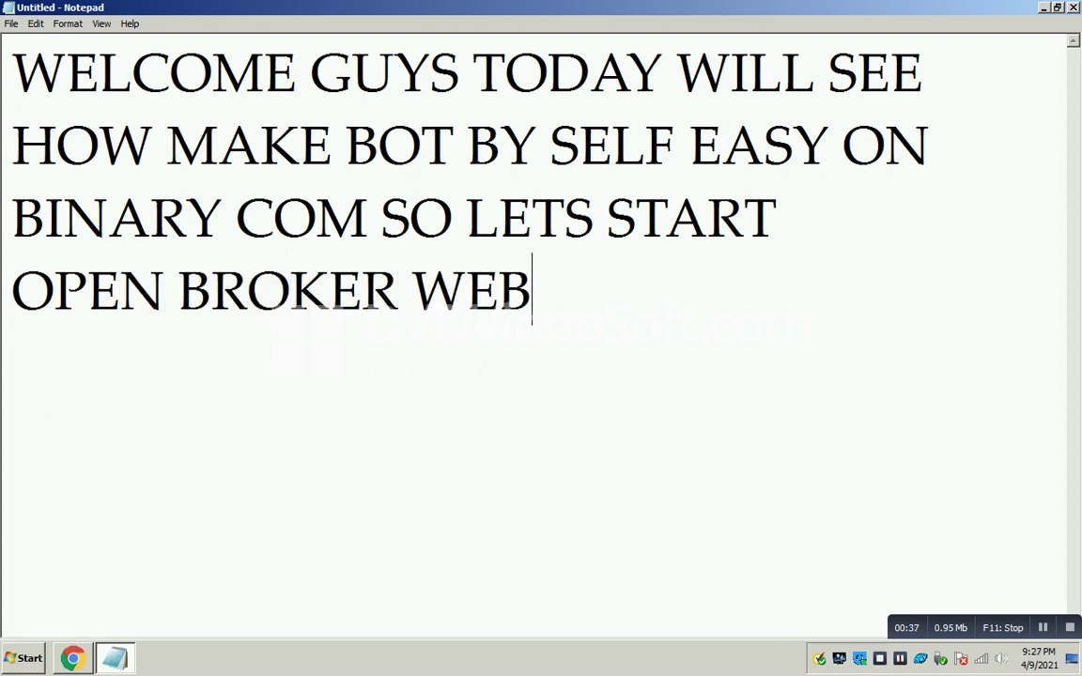
type("SITE ")
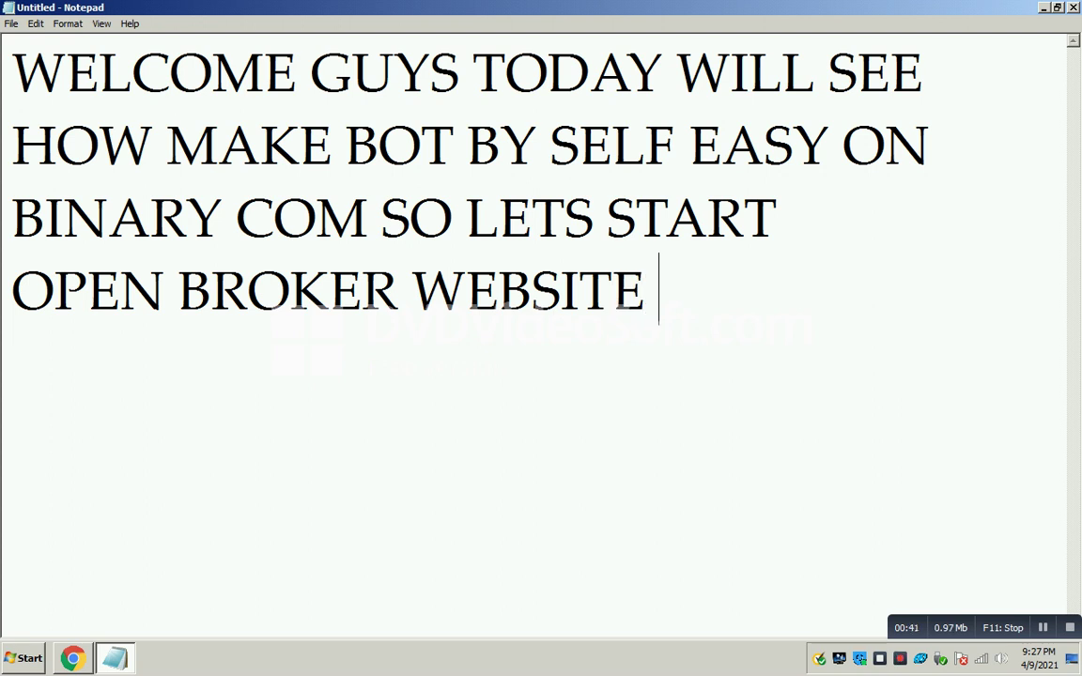
type("AND LOG IN")
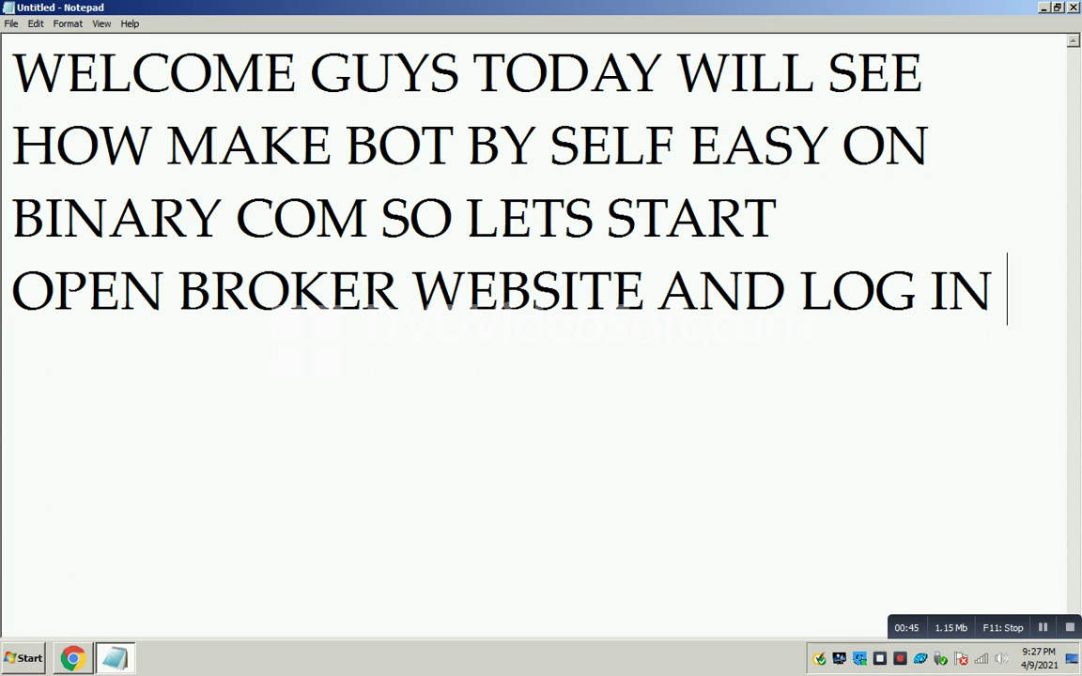
key("Return")
type("BINA")
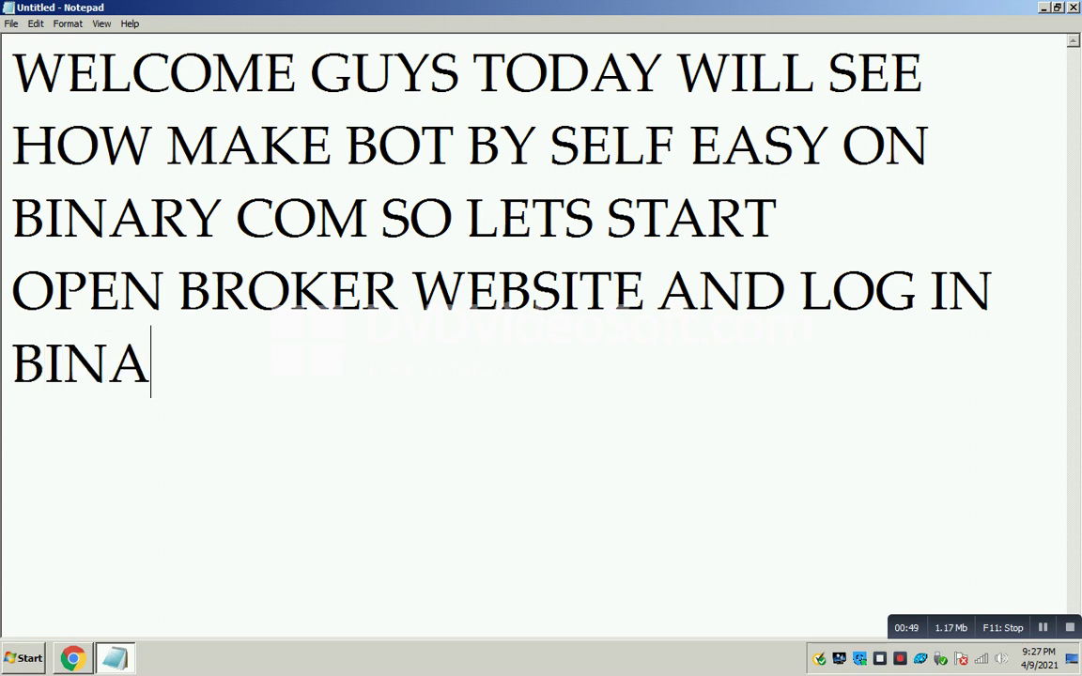
type("RY BOT")
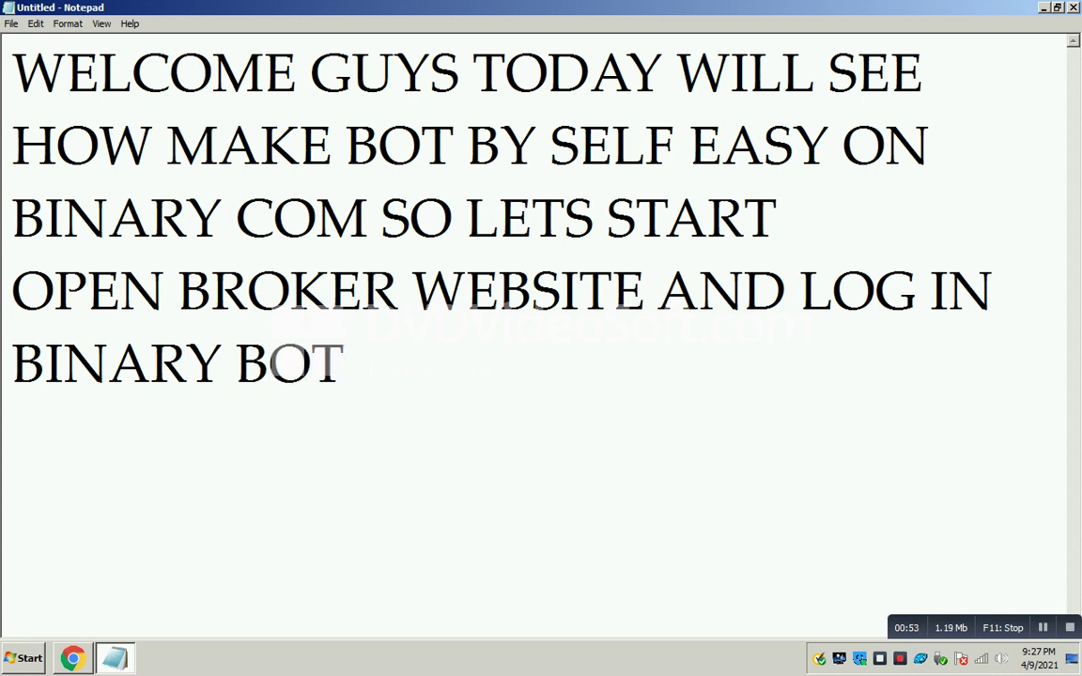
- Switch to Binary Bot and set the trade contract's market to Synthetic Indices > Continuous Indices > Volatility 100 (1s) Index and trade type to Touch/No Touch
key("alt+Tab")
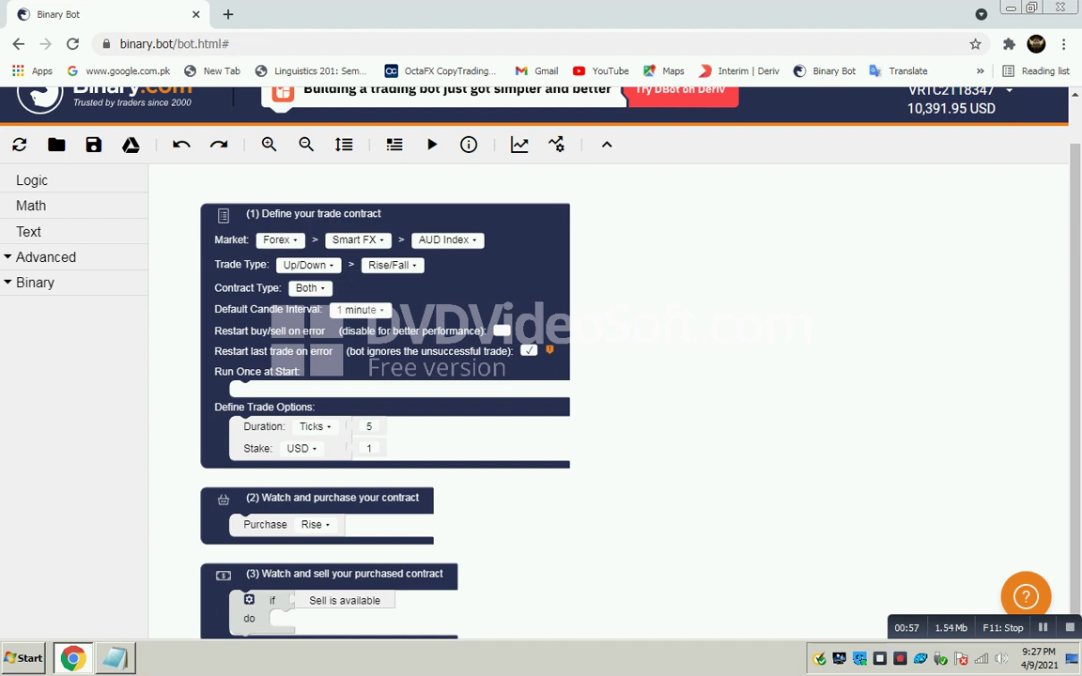
left_click(279, 240)
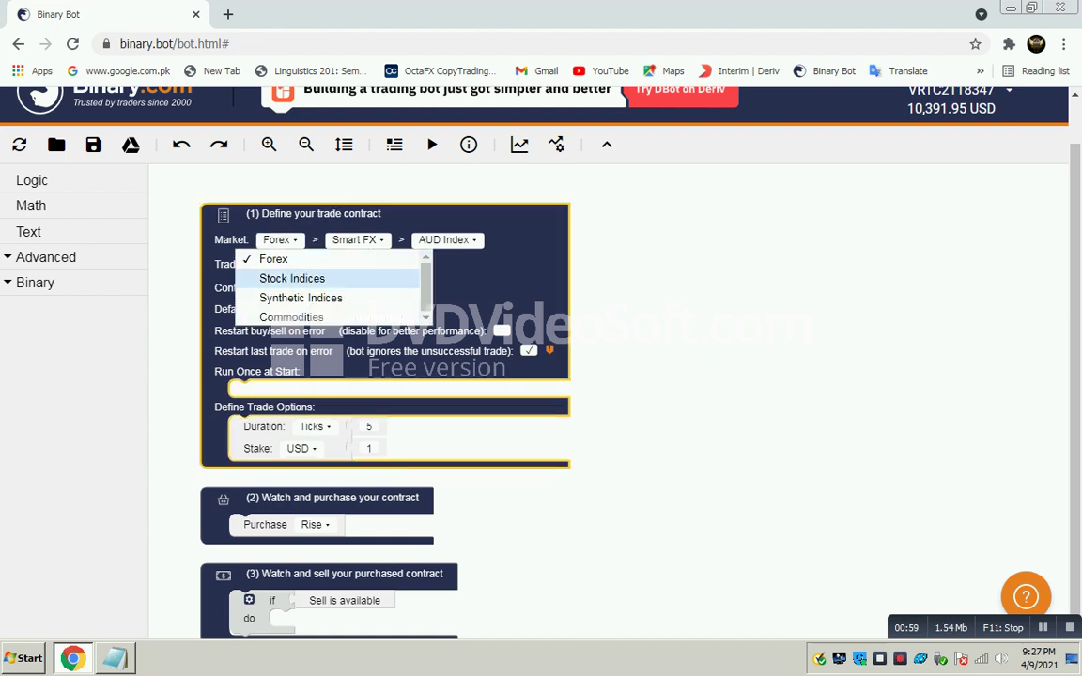
left_click(300, 298)
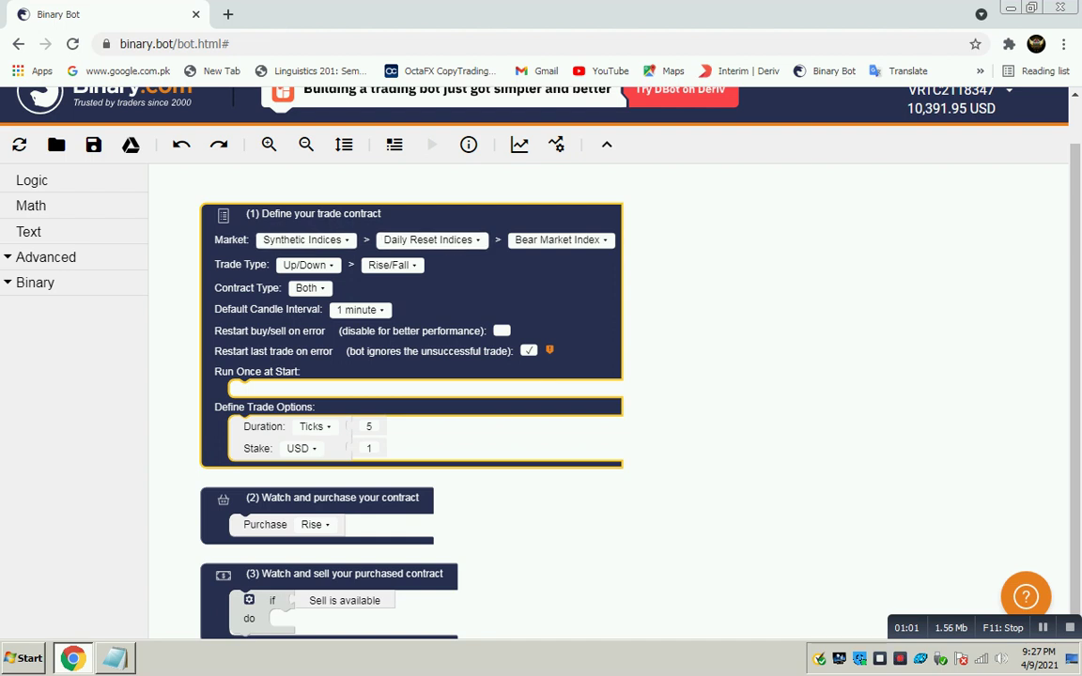
left_click(431, 239)
left_click(426, 278)
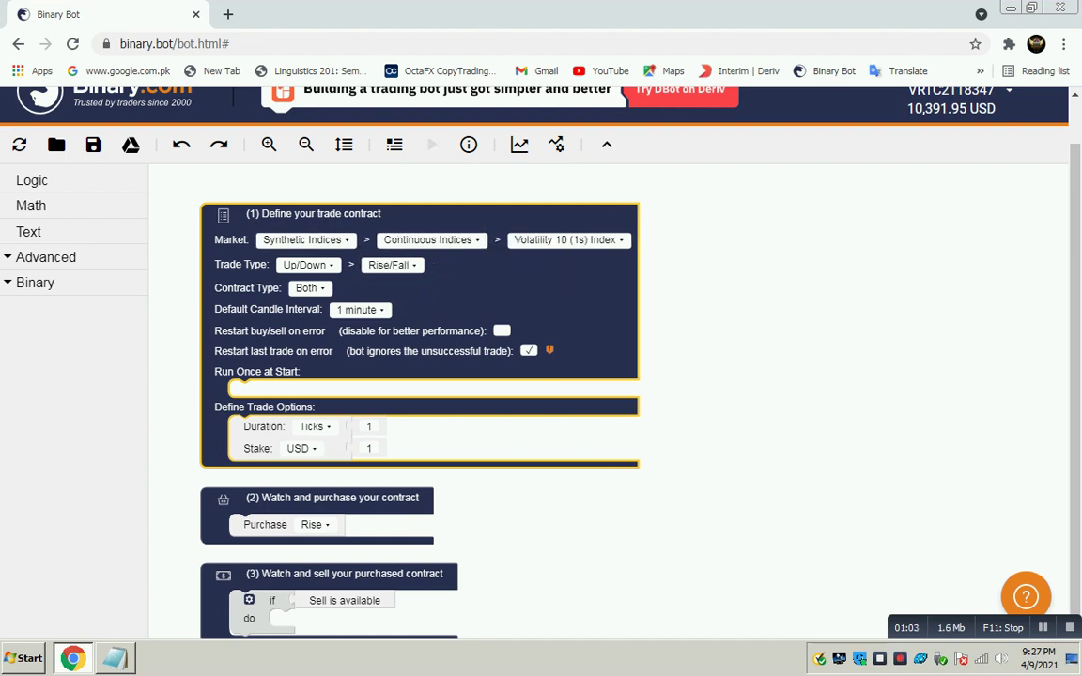
left_click(568, 239)
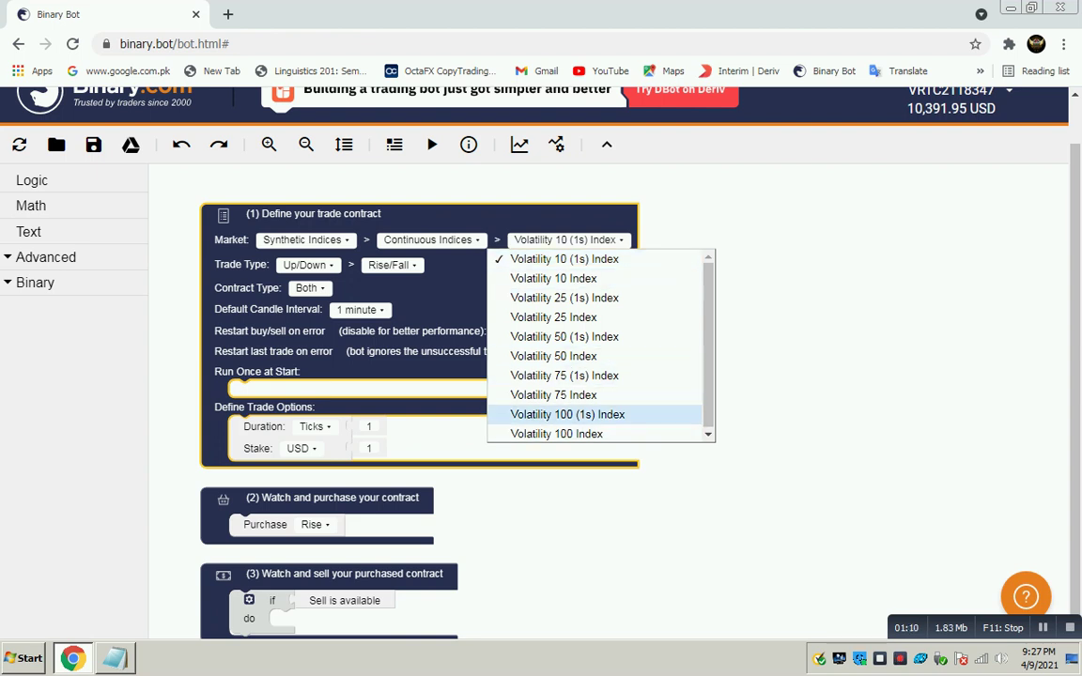
left_click(567, 414)
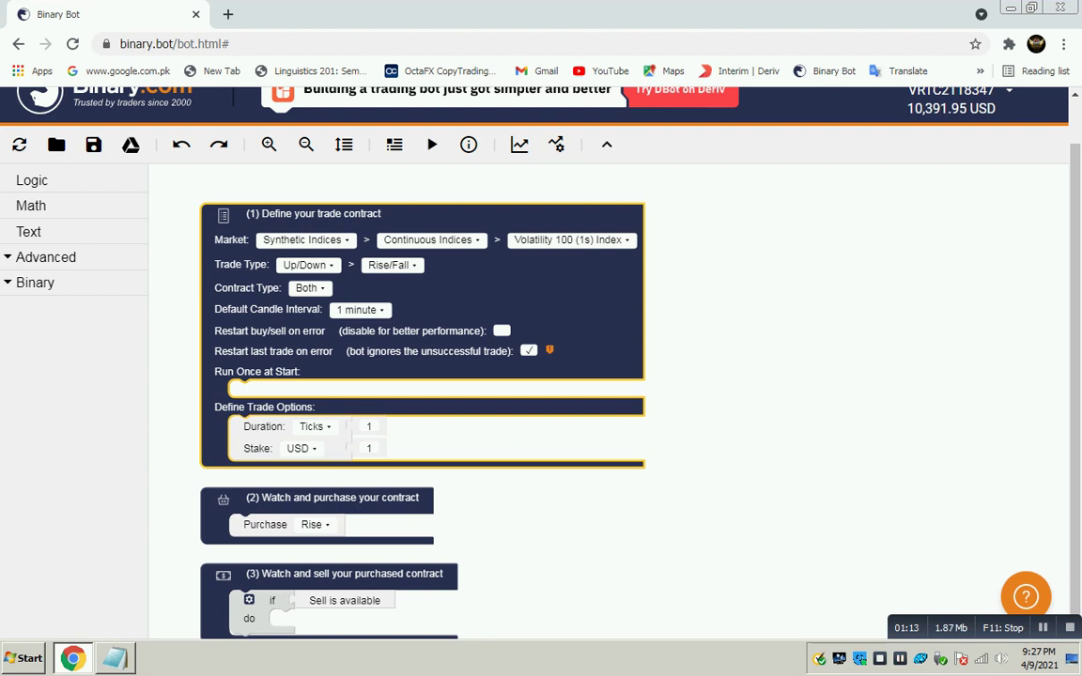
left_click(307, 265)
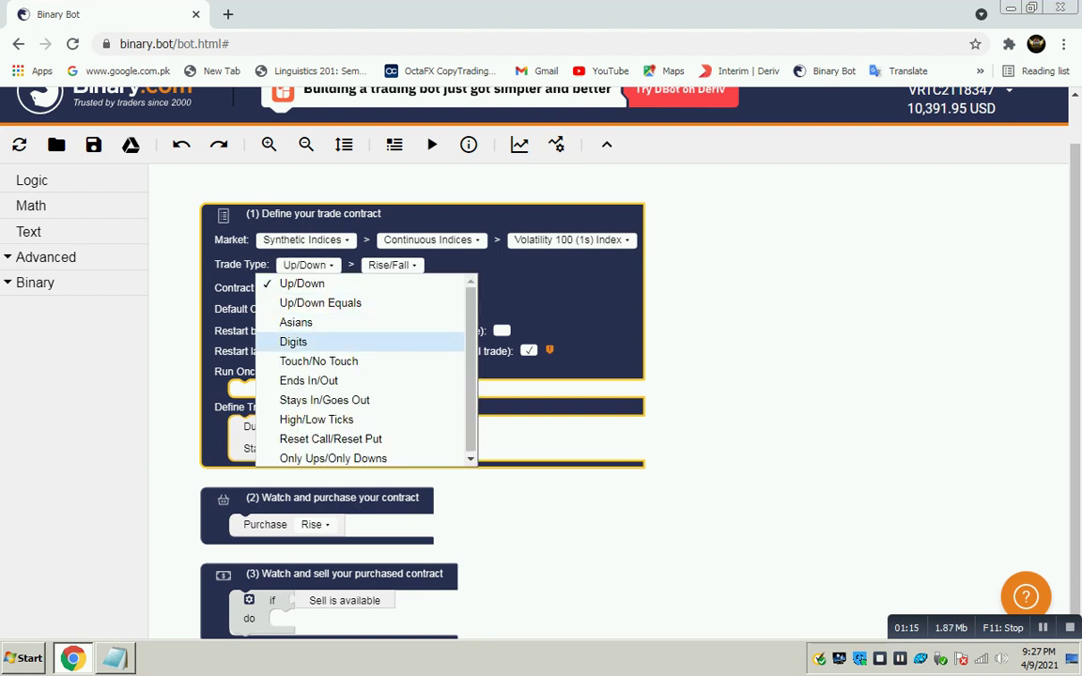
left_click(319, 361)
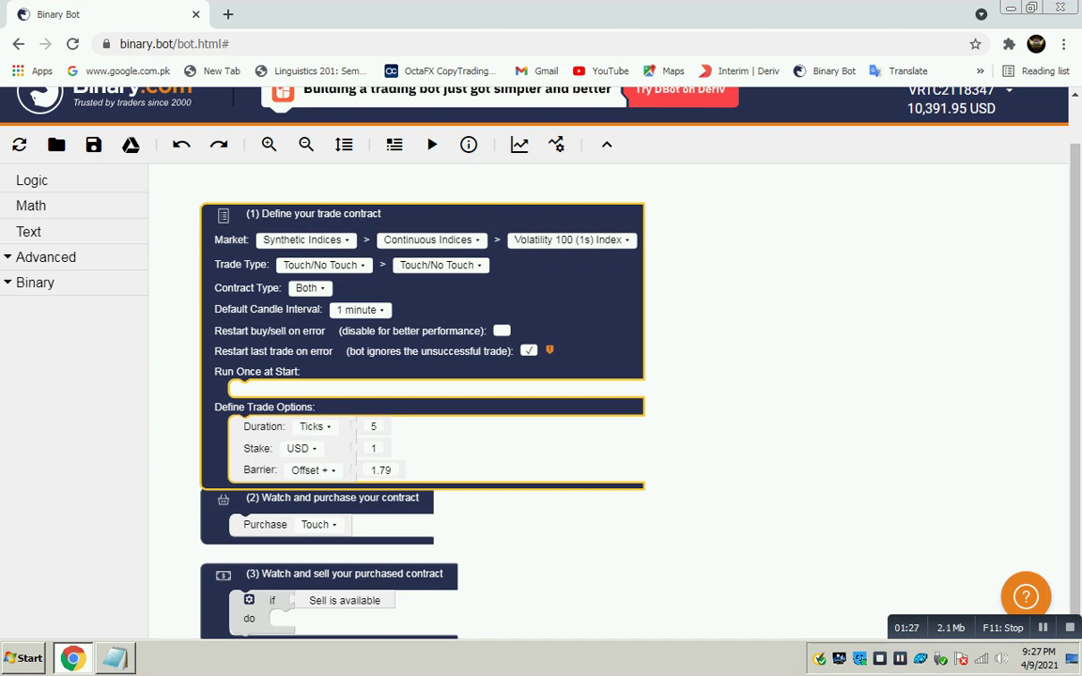
- Open the Binary.com trading site in a new browser tab
left_click(227, 14)
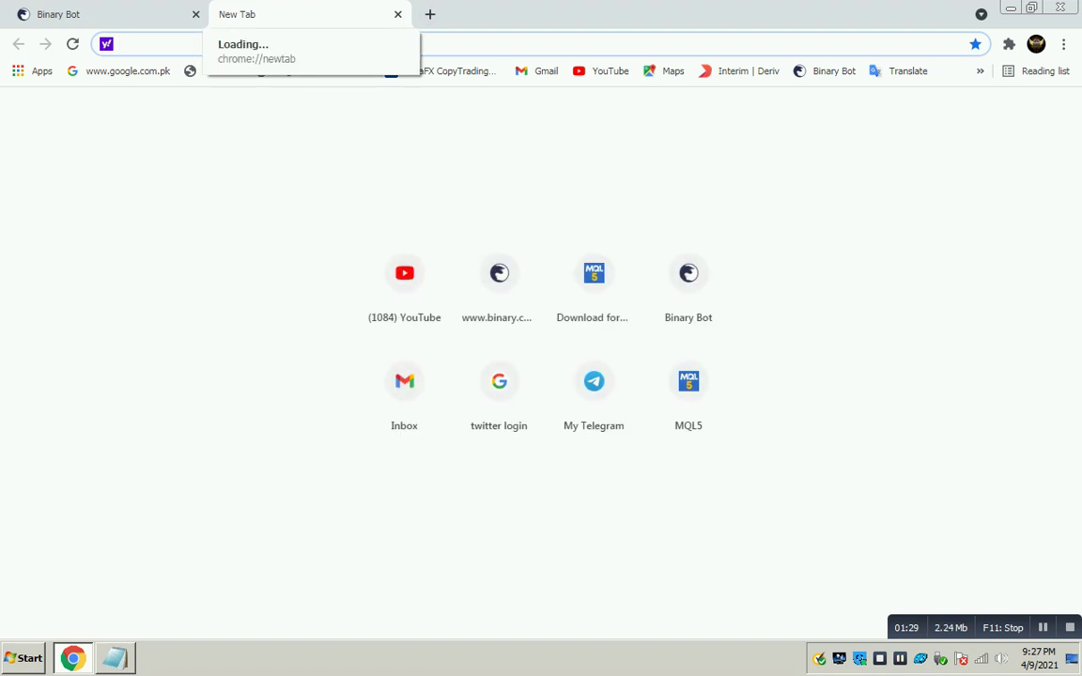
left_click(499, 282)
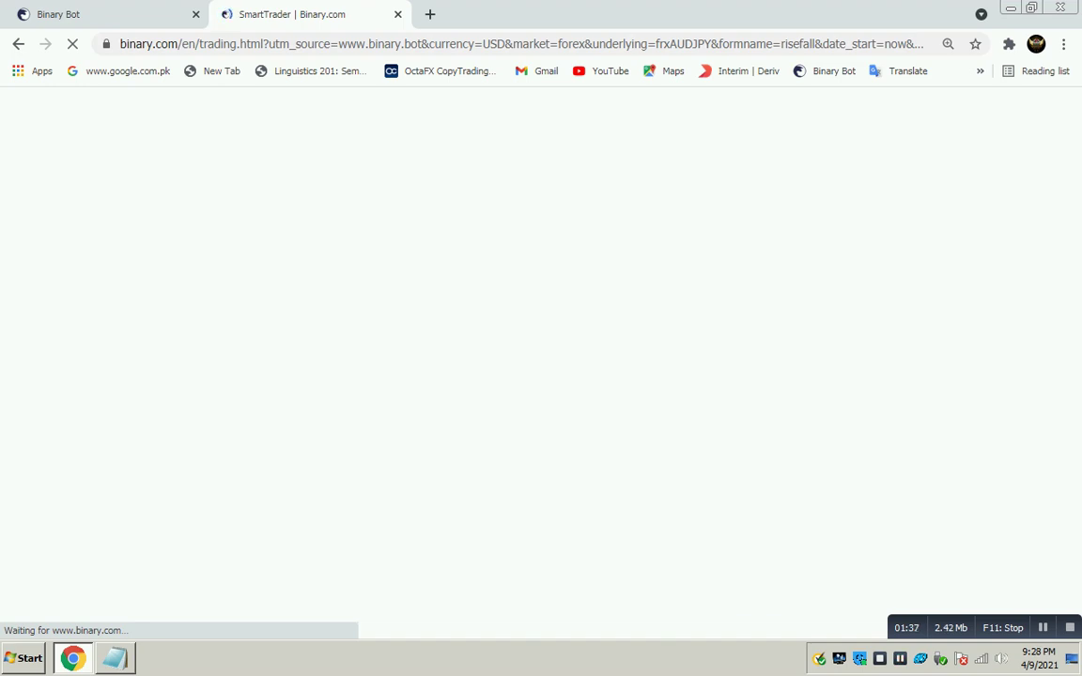
- Switch to Notepad and replace the whole note with "SEE FOR TOUCH NO TOUCH BERRIER OFFSET"
left_click(114, 657)
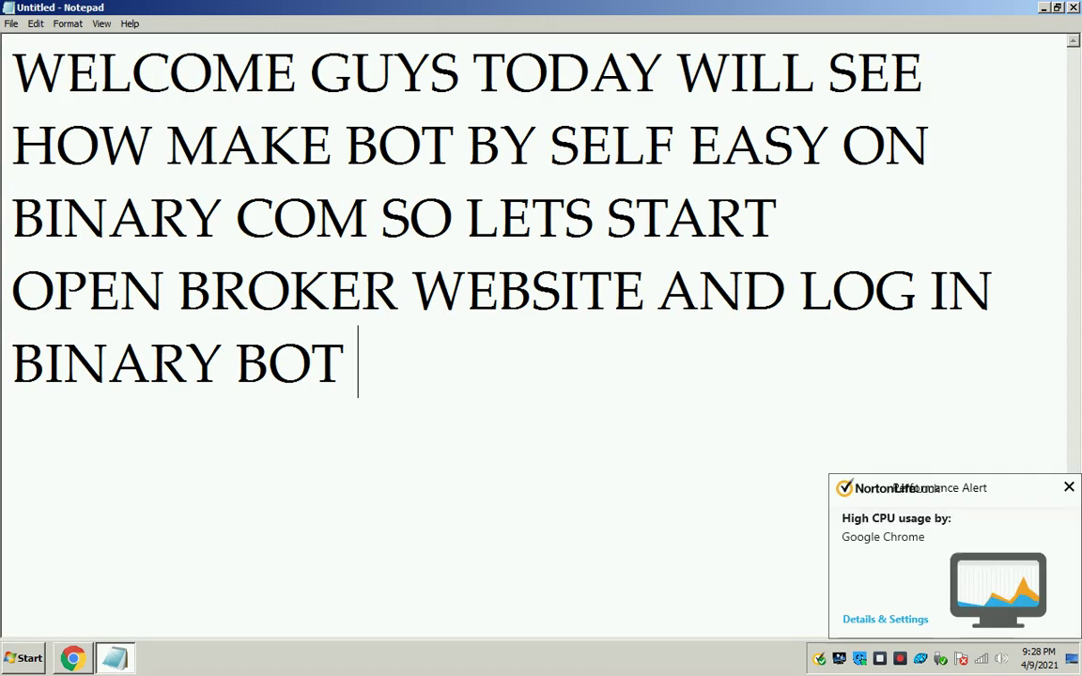
key("ctrl+a")
key("Delete")
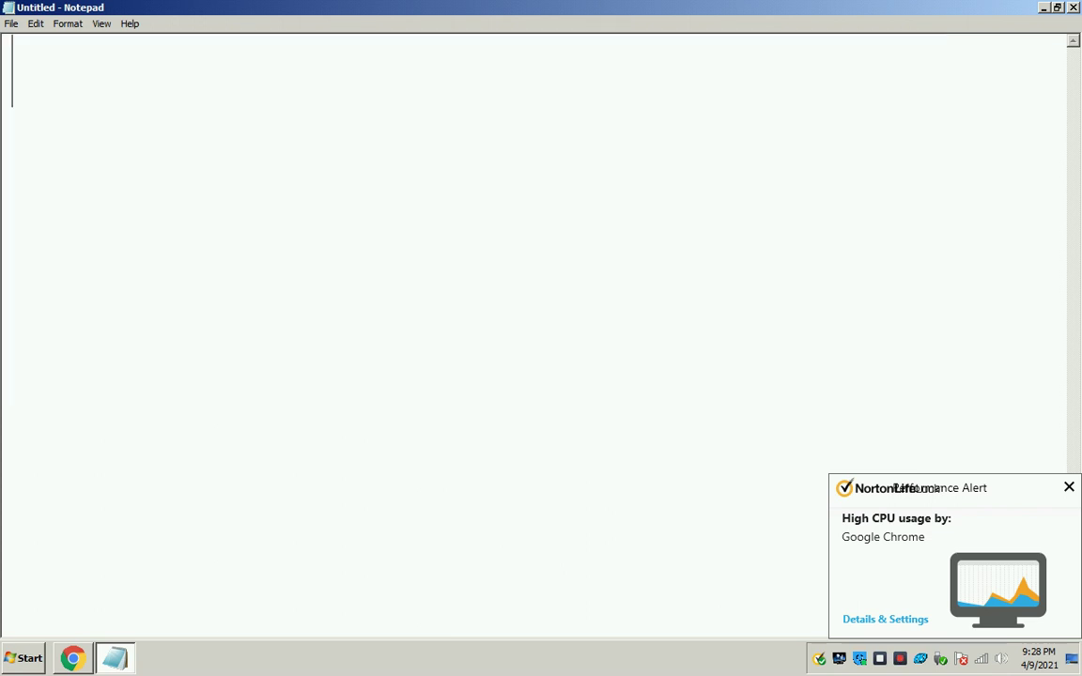
type("SEE ")
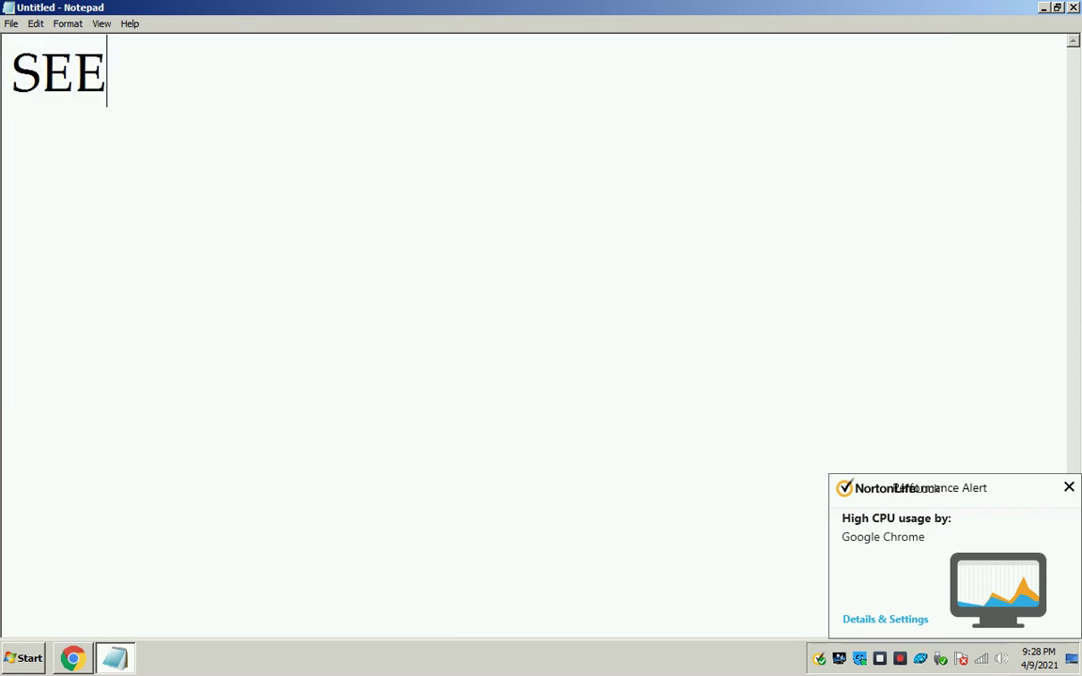
type("F")
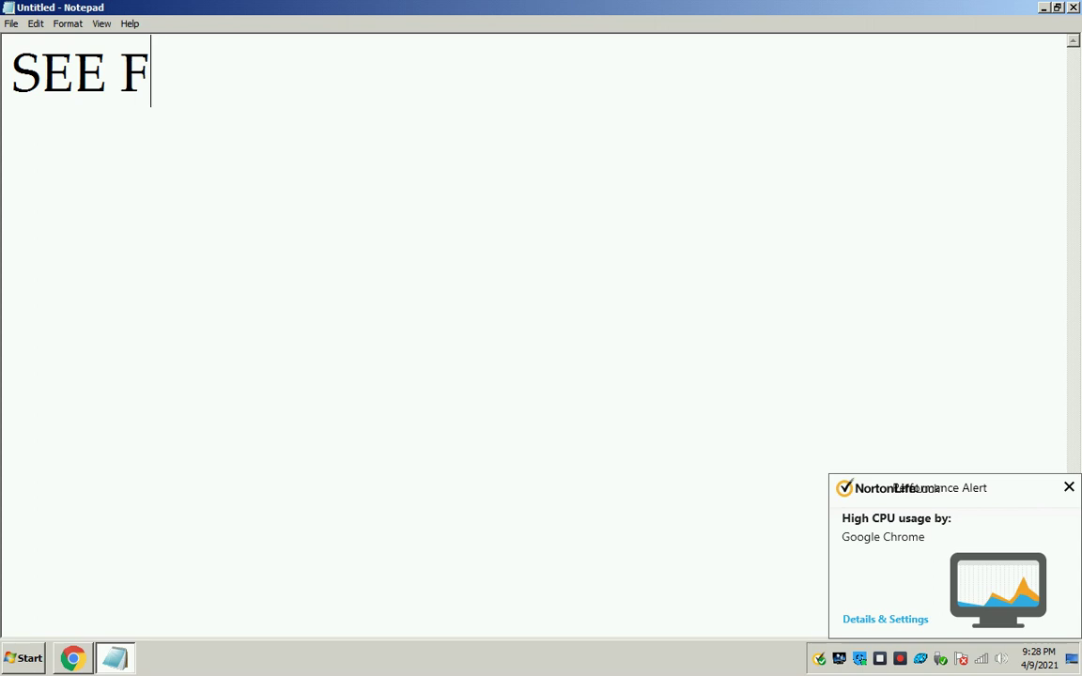
type("OR TOU")
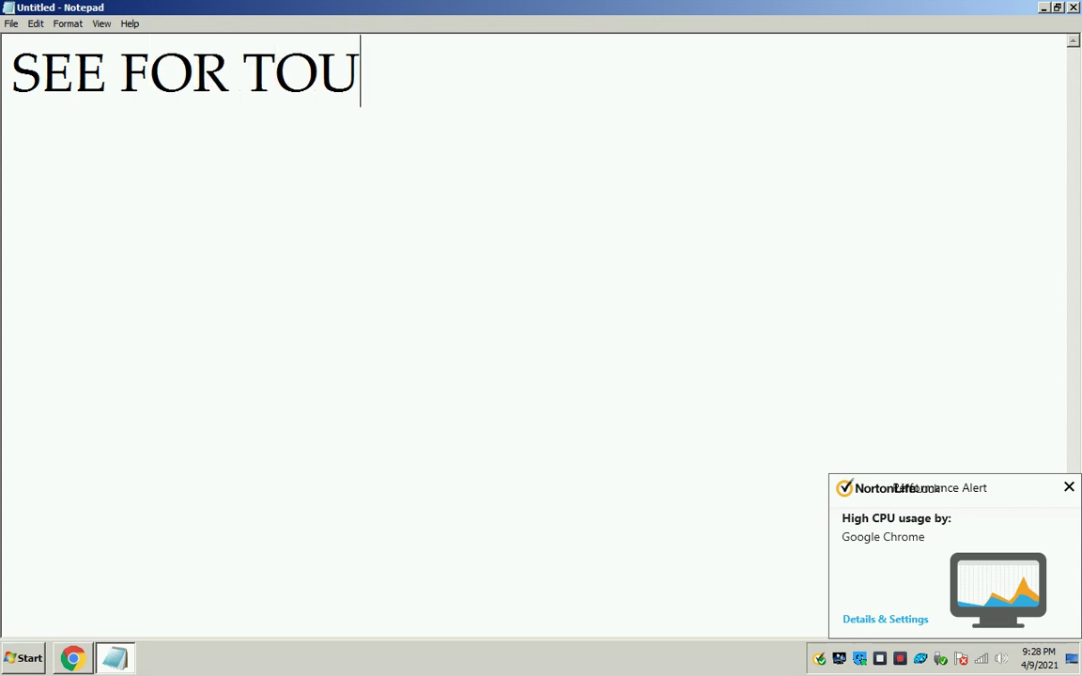
type("CH NO ")
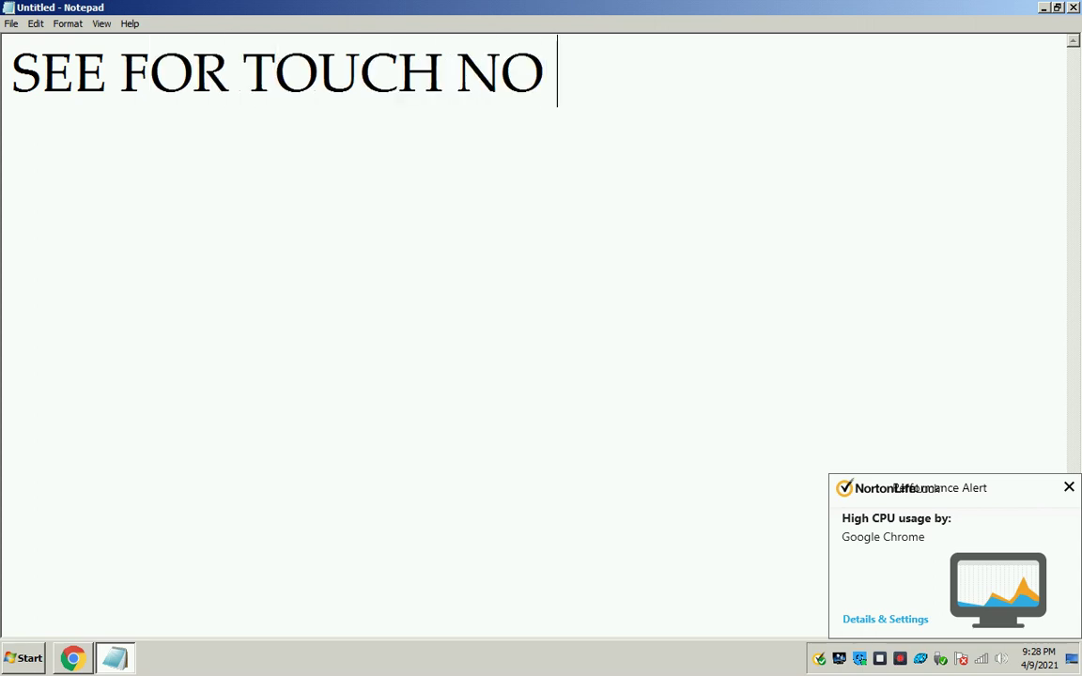
type("TOUCH")
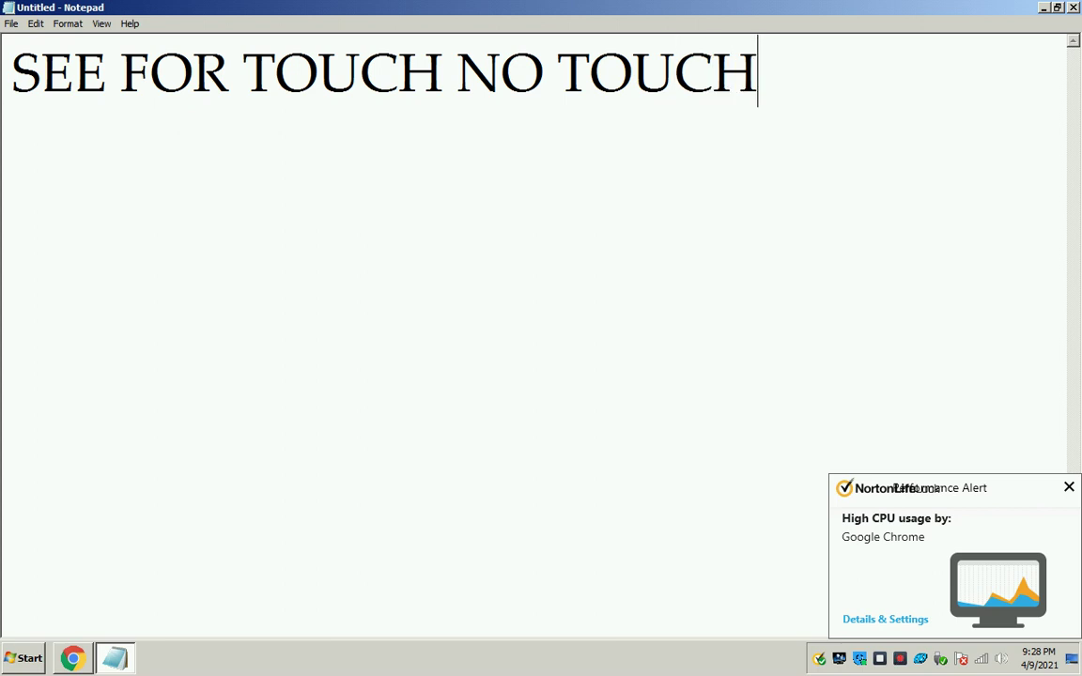
type(" BERR")
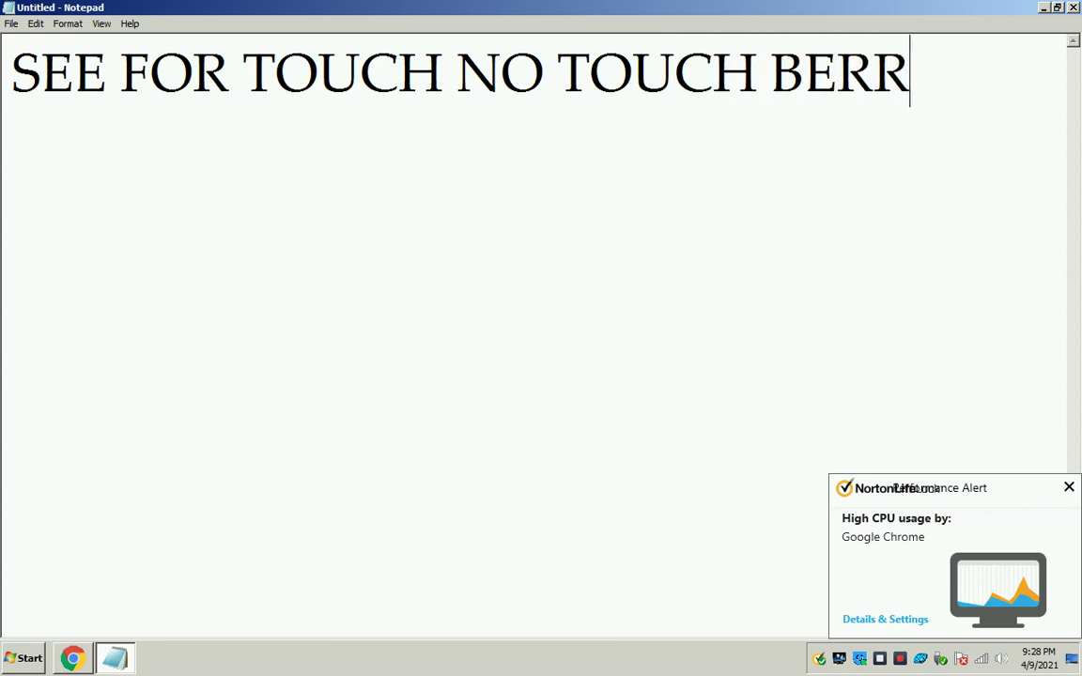
type("IER OFF")
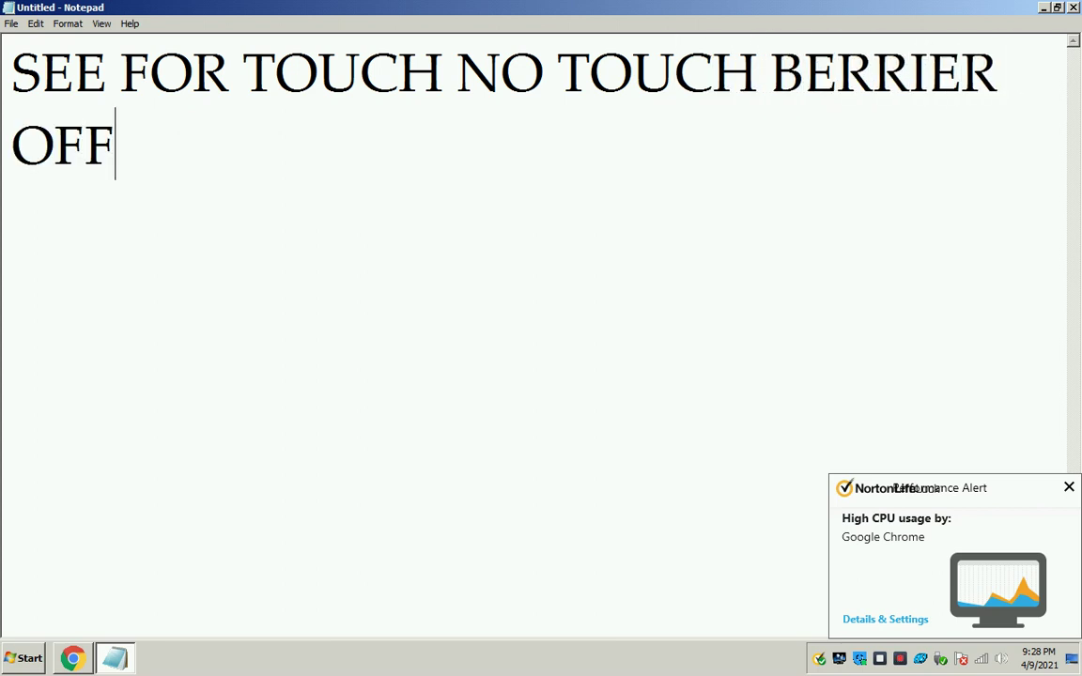
type("SET")
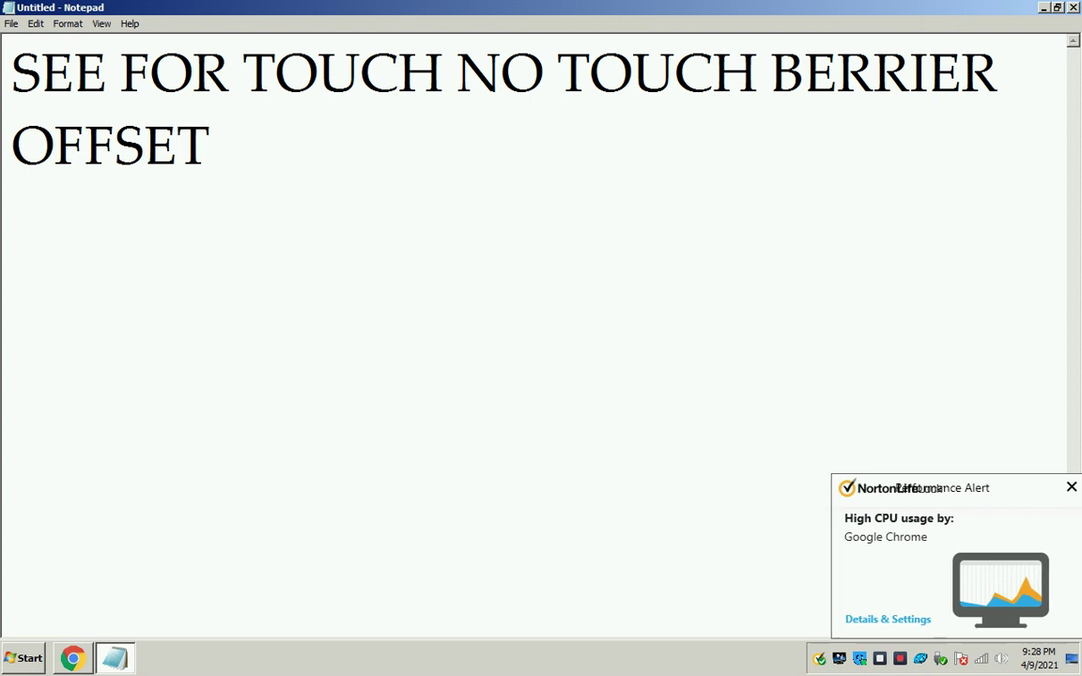
- Switch to the Binary.com trading site and set the trade type to Touch/No Touch and the market to Volatility 100 (1s) Index
key("alt+Tab")
key("alt+Tab")
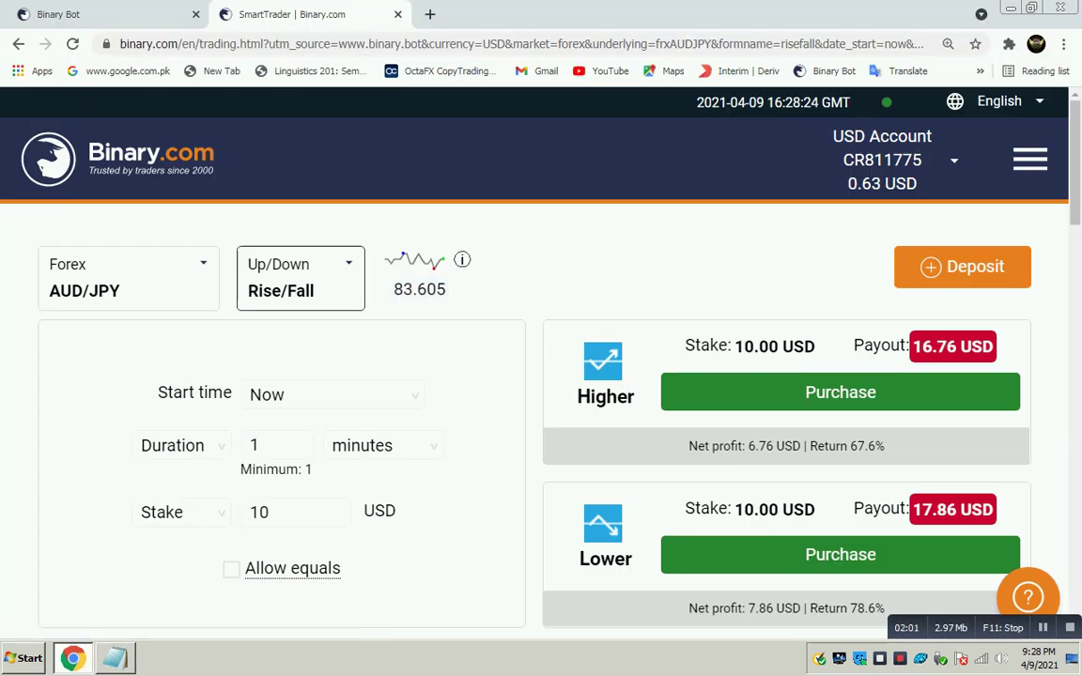
left_click(350, 265)
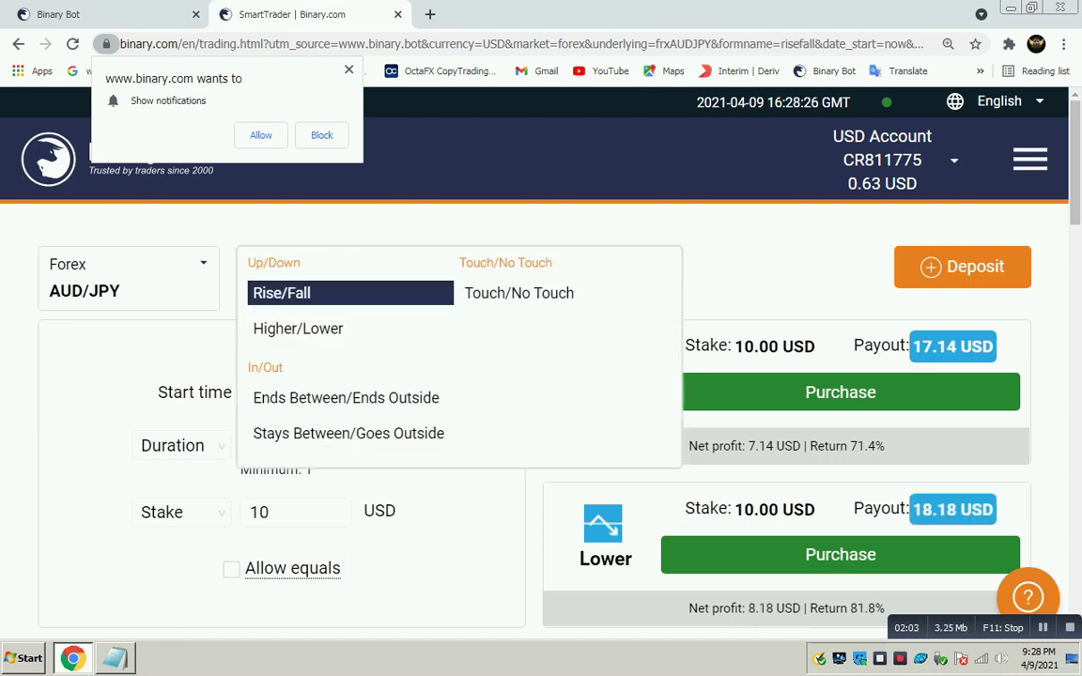
left_click(518, 293)
left_click(127, 278)
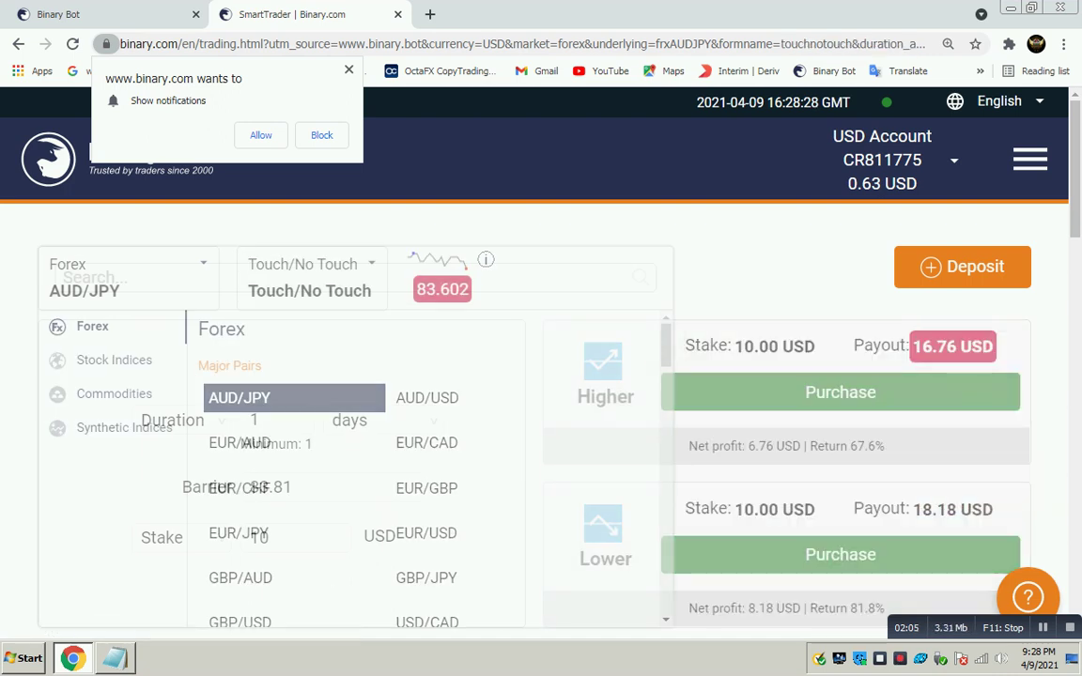
left_click(124, 428)
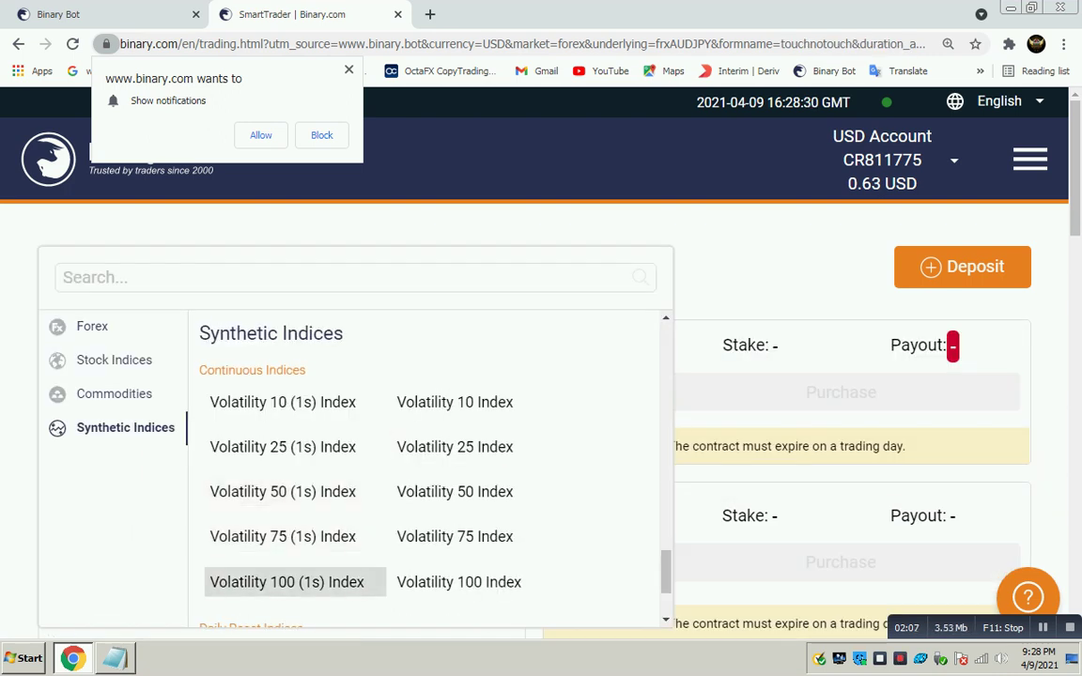
left_click(282, 581)
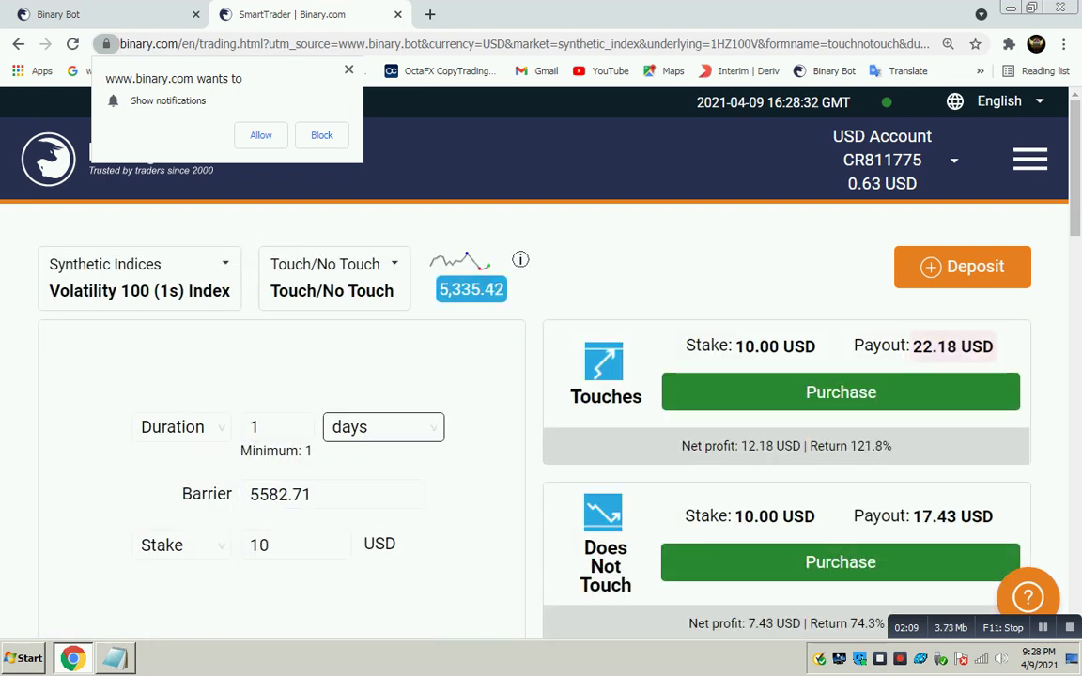
- Set the contract duration to 5 ticks and the barrier offset to +0.25
left_click(382, 428)
left_click(383, 462)
left_click(276, 427)
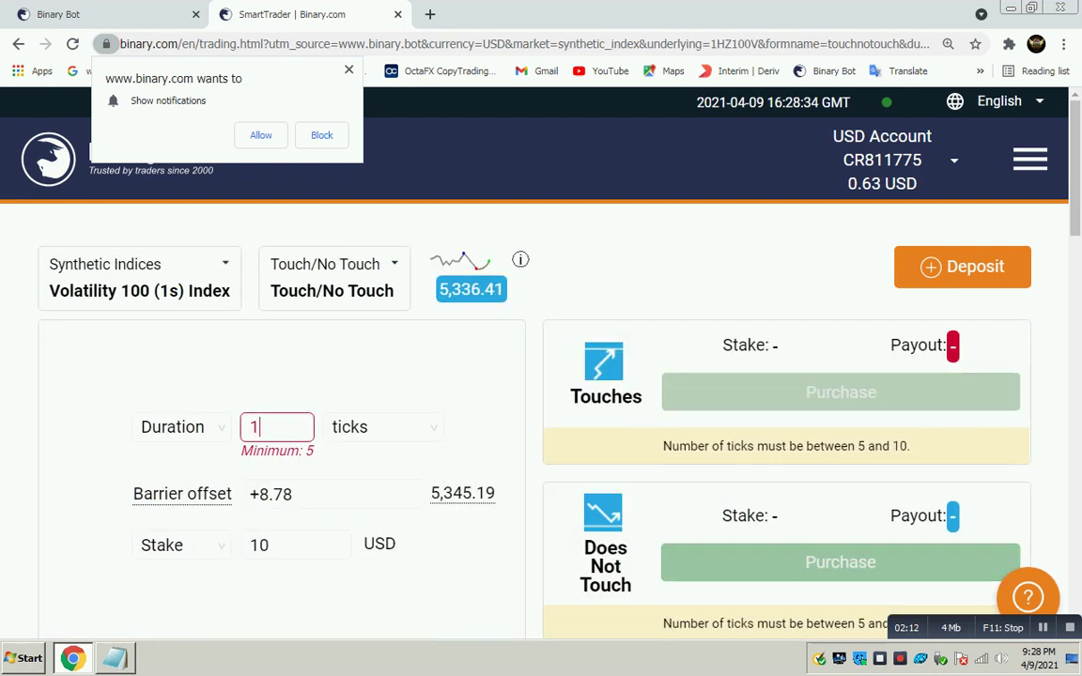
key("BackSpace")
type("5")
left_click_drag(295, 494, 260, 494)
type("0.25")
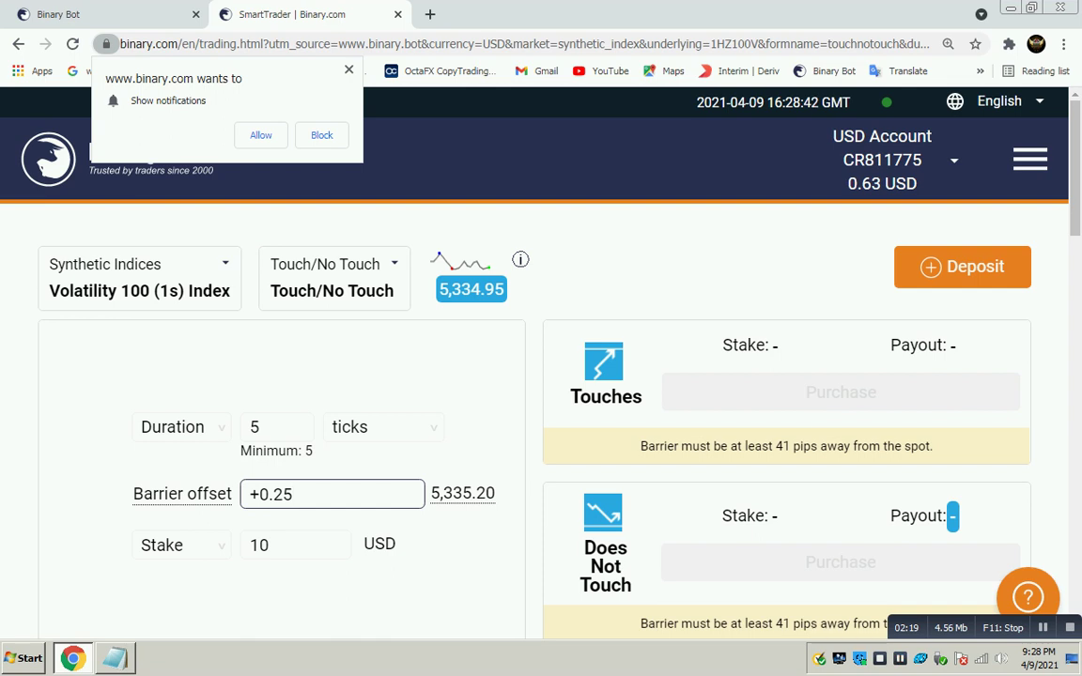
- Copy the minimum barrier distance message shown for the Touches contract
double_click(783, 446)
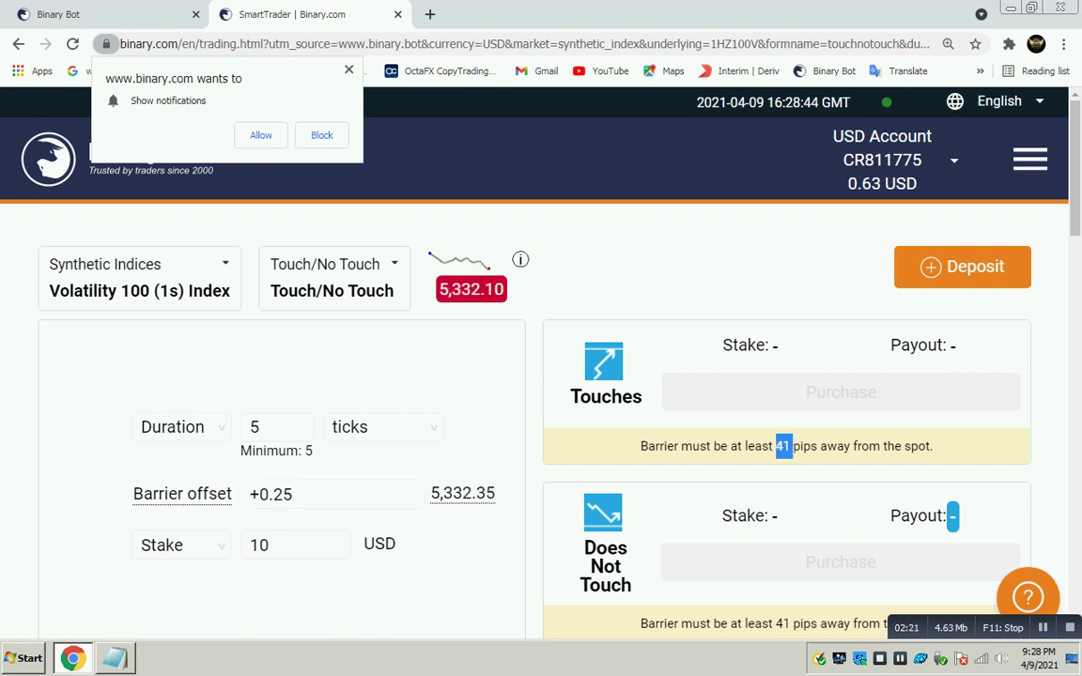
left_click_drag(640, 446, 933, 446)
right_click(663, 448)
left_click(688, 464)
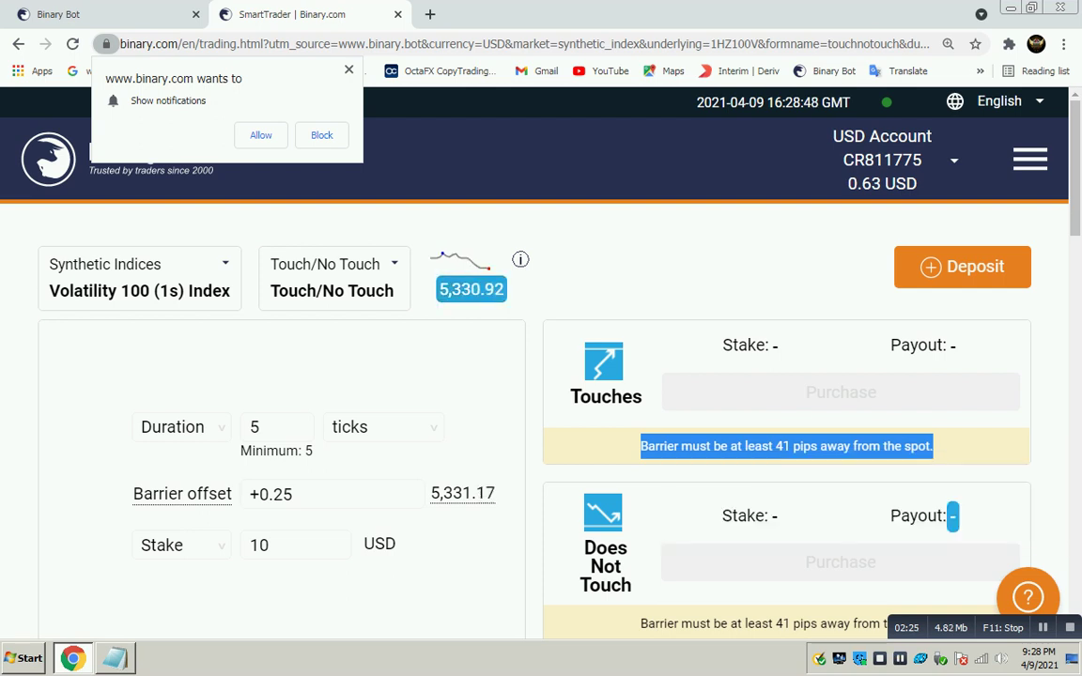
- Switch to Notepad and add the line "LOOK" below the note, with the copied barrier message pasted under it
key("alt+Tab")
key("Return")
key("Return")
type("L")
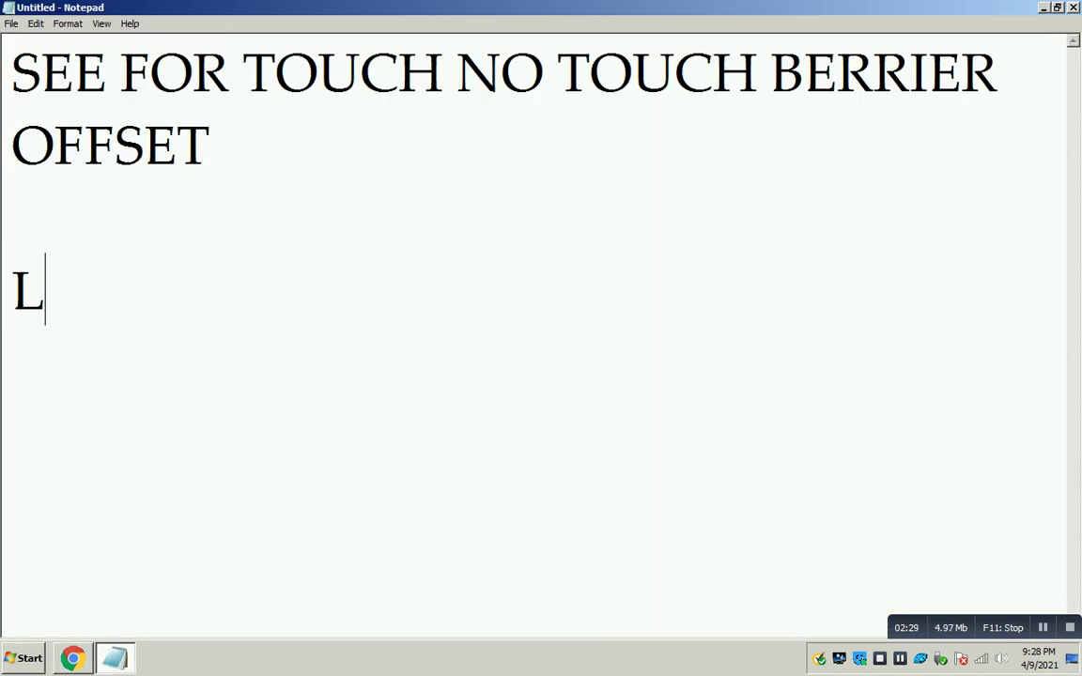
type("OOK")
key("Return")
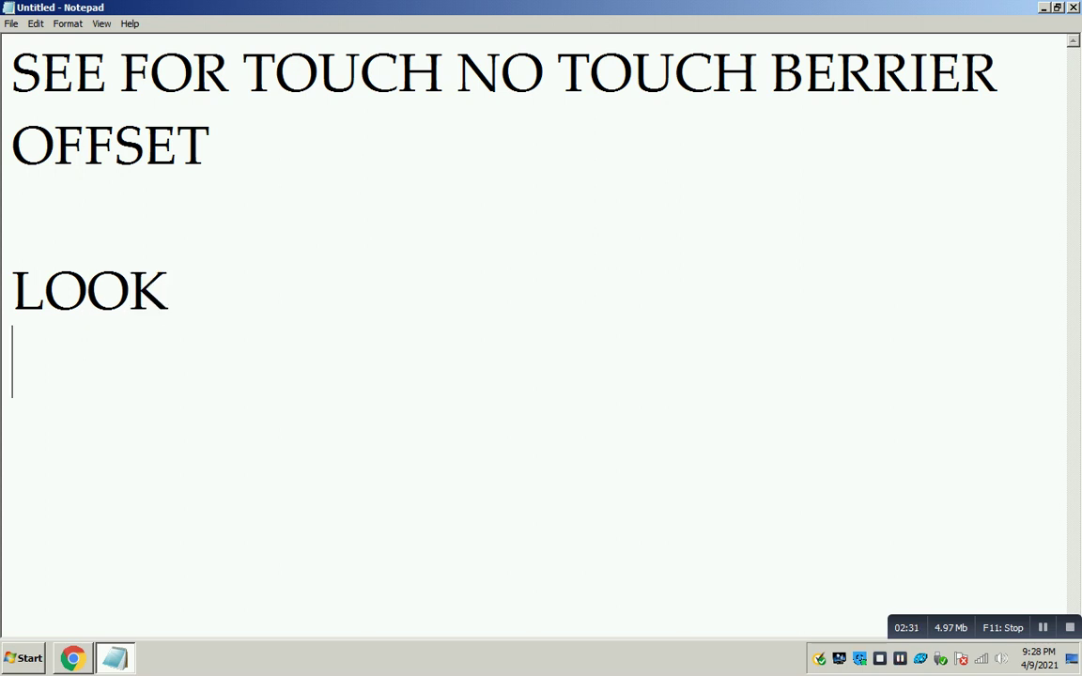
key("ctrl+v")
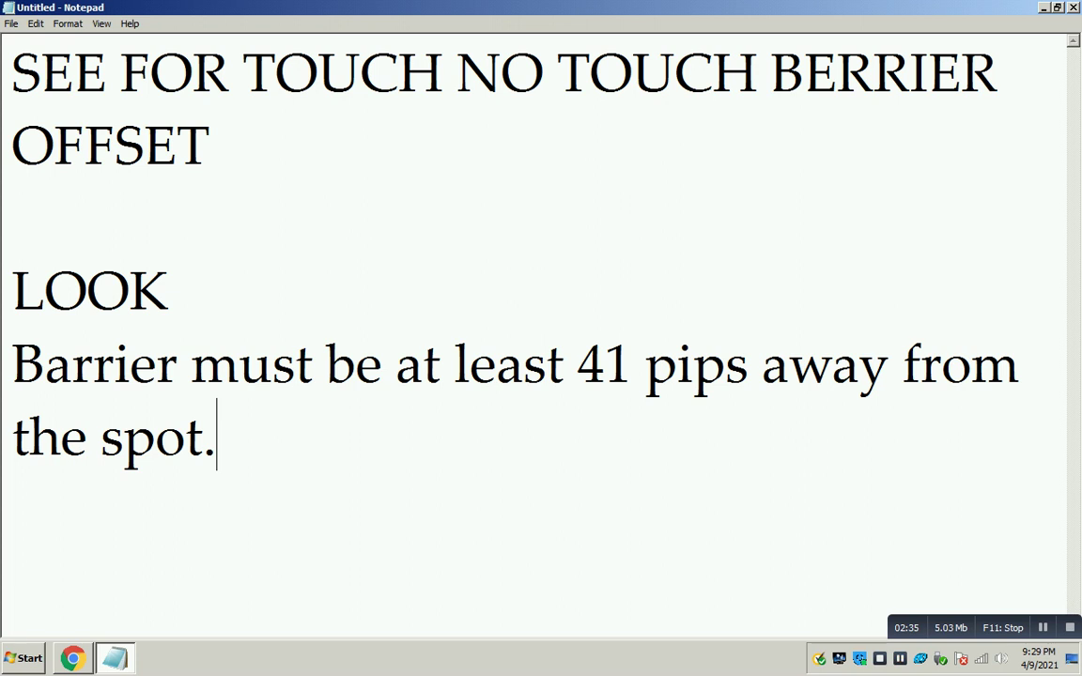
- Switch to Binary Bot and set the trade options' barrier offset to 0.43
left_click(1043, 7)
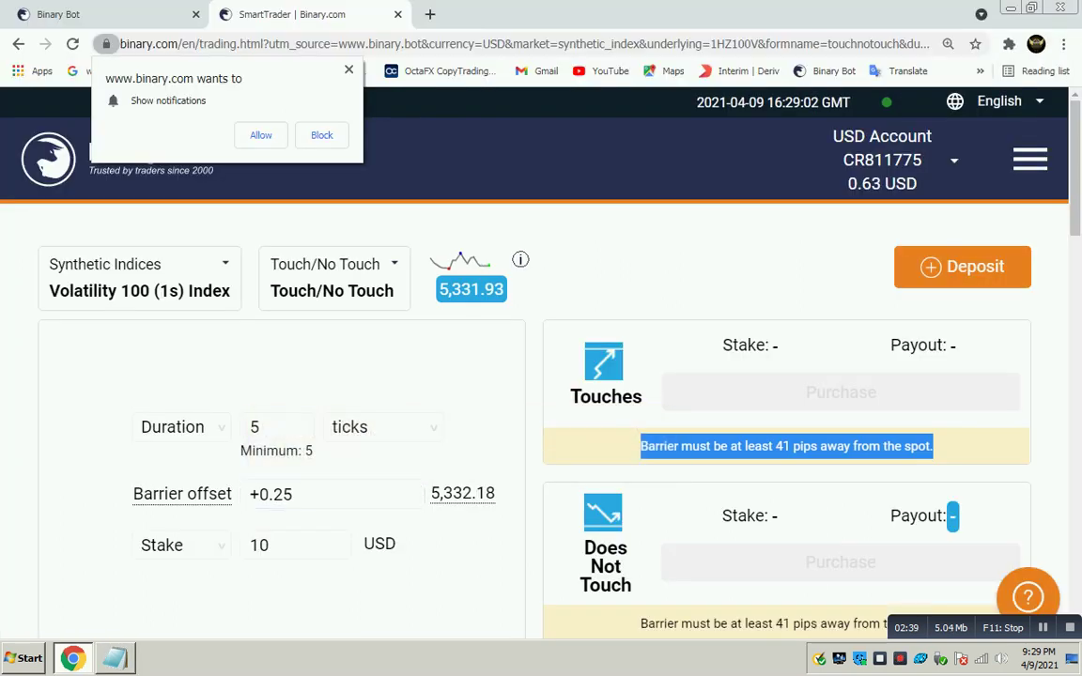
left_click(94, 14)
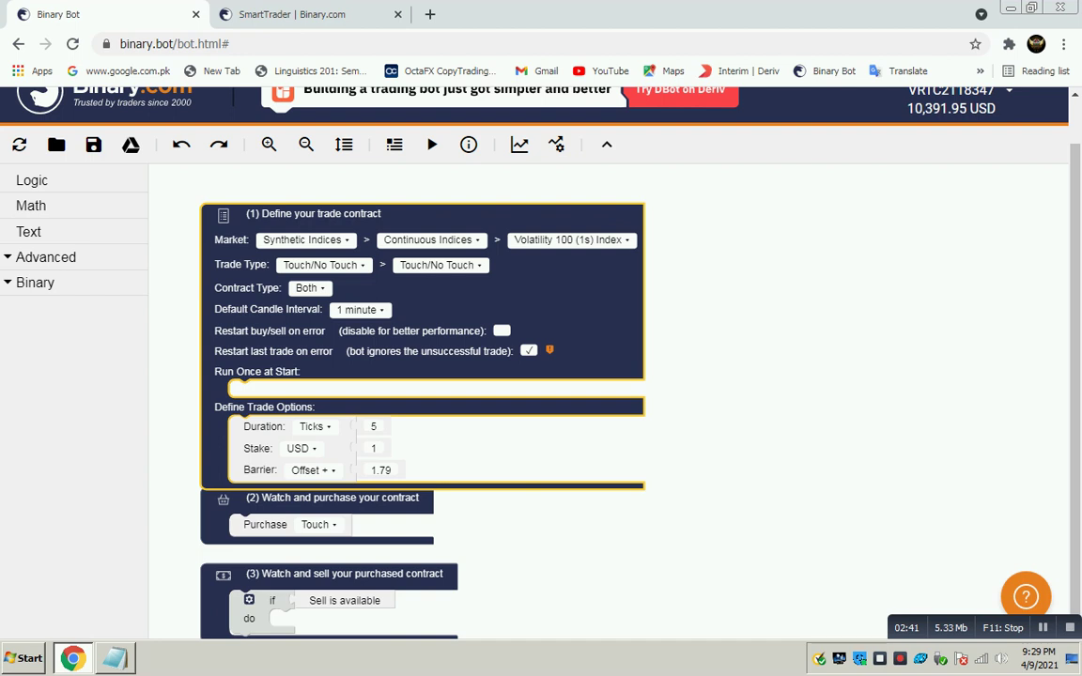
left_click(380, 469)
type("0")
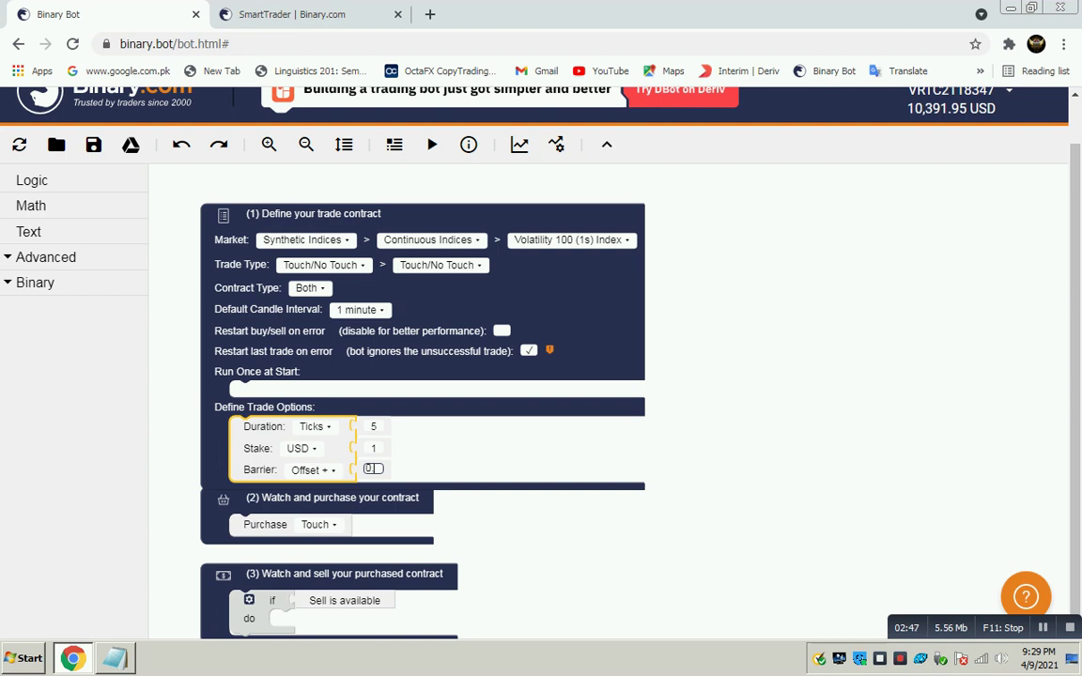
type(".3.43")
- Choose Touch as the contract to purchase and review the remaining bot blocks
left_click(318, 524)
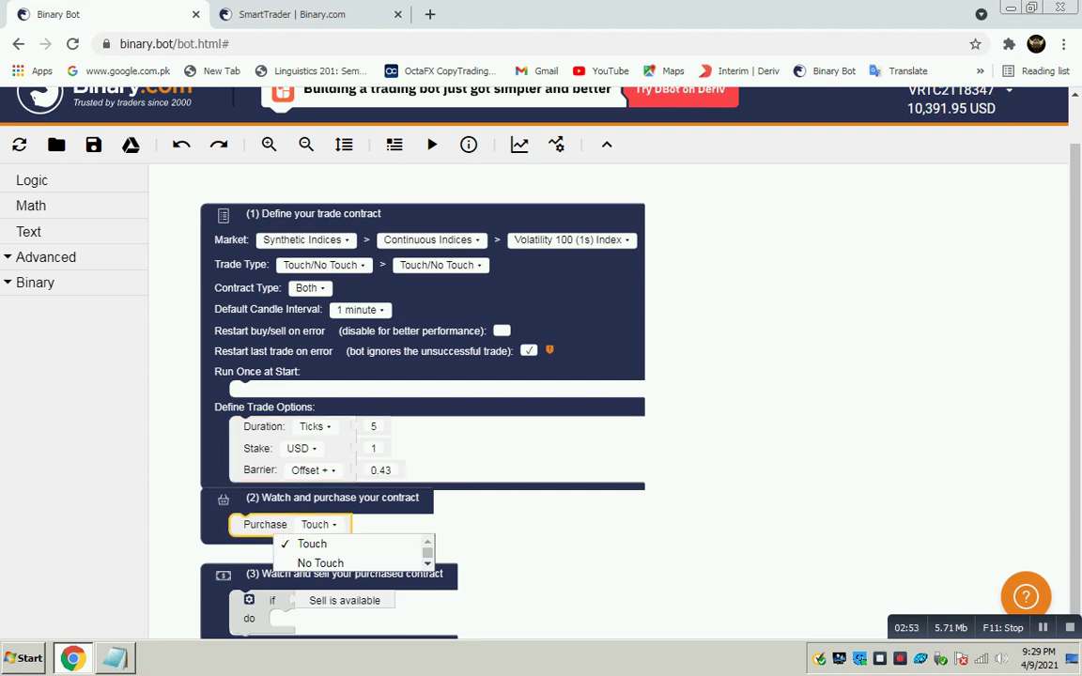
left_click(314, 543)
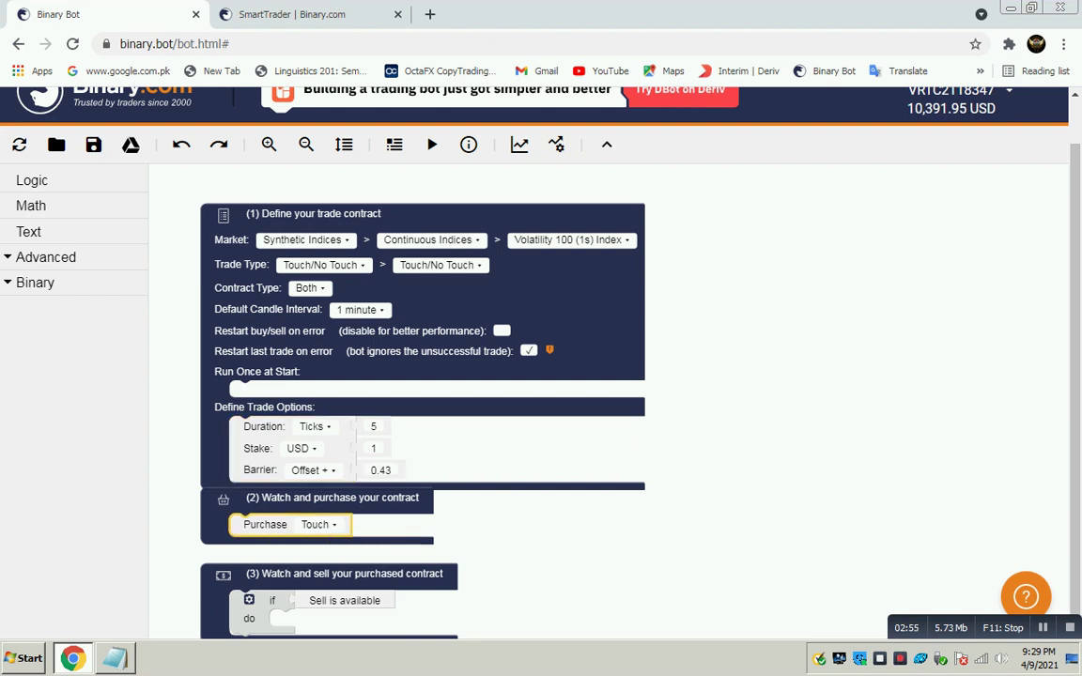
scroll(423, 376, "down", 3)
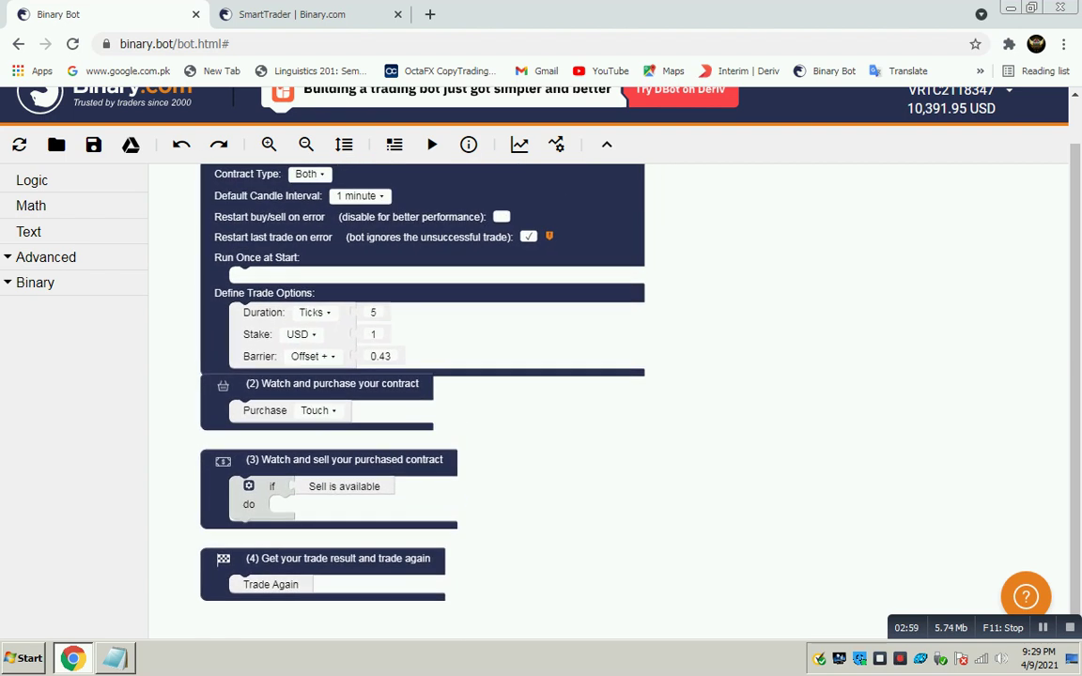
scroll(422, 375, "up", 1)
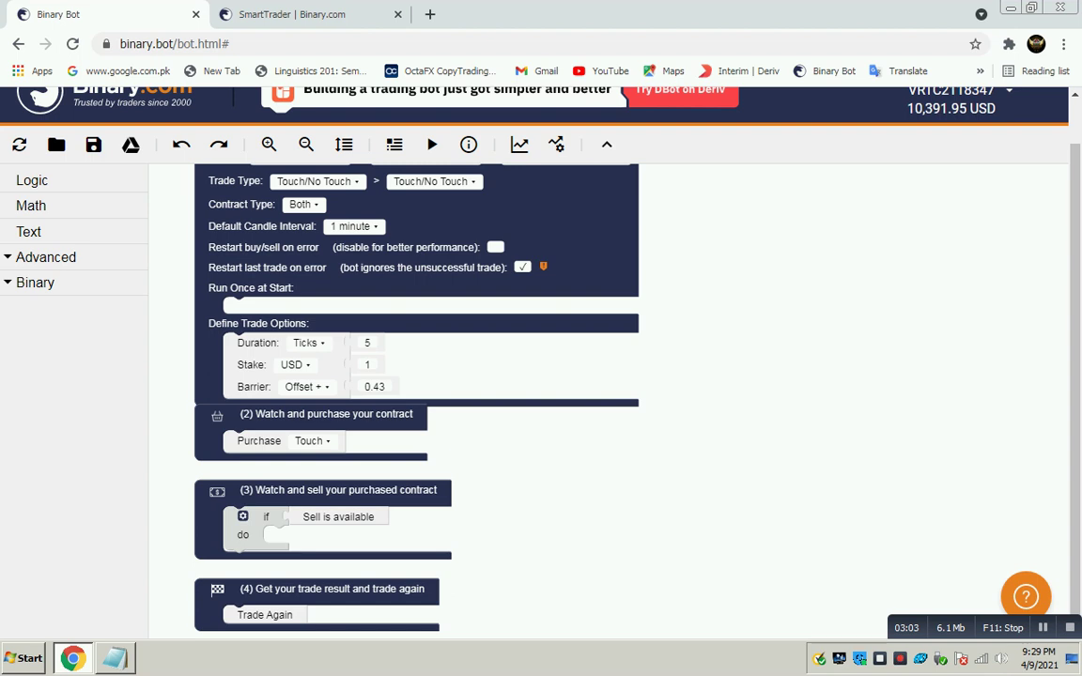
scroll(422, 375, "up", 1)
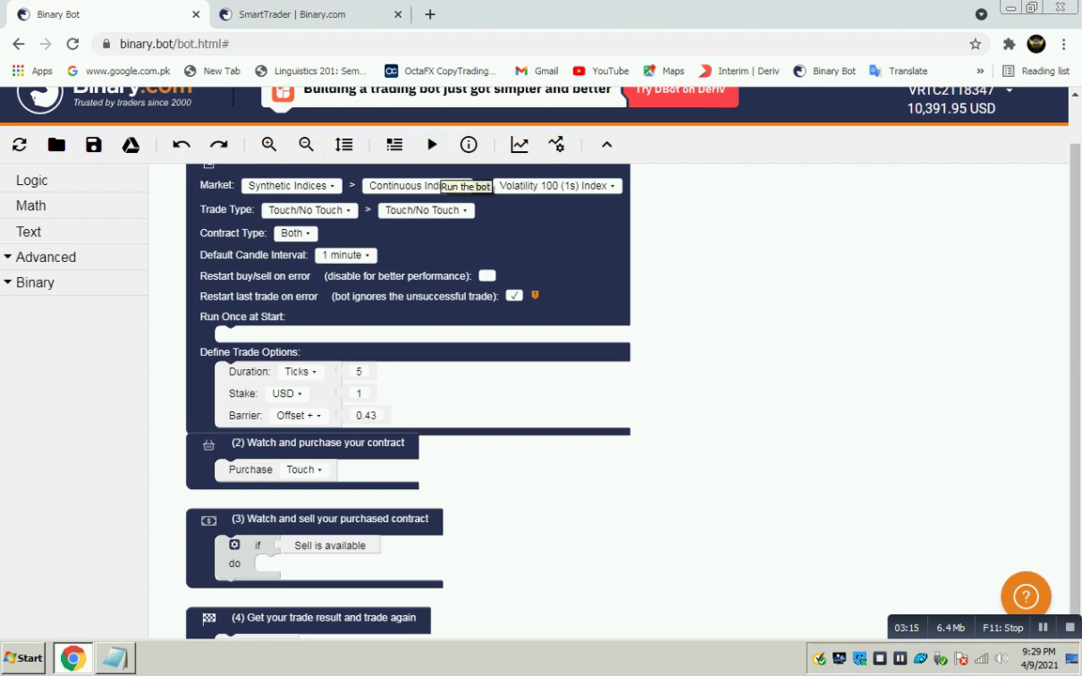
- Switch to Notepad and replace the whole note with "YOUR BOT IS READY SO LETS TEST"
key("alt+Tab")
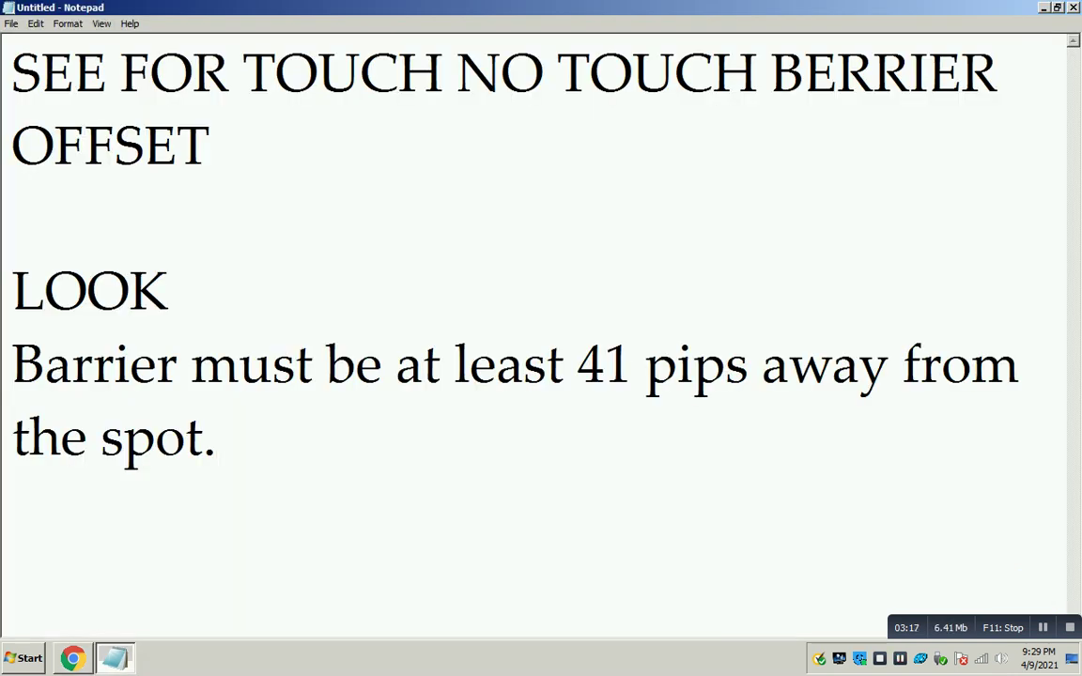
key("ctrl+a")
type("YO")
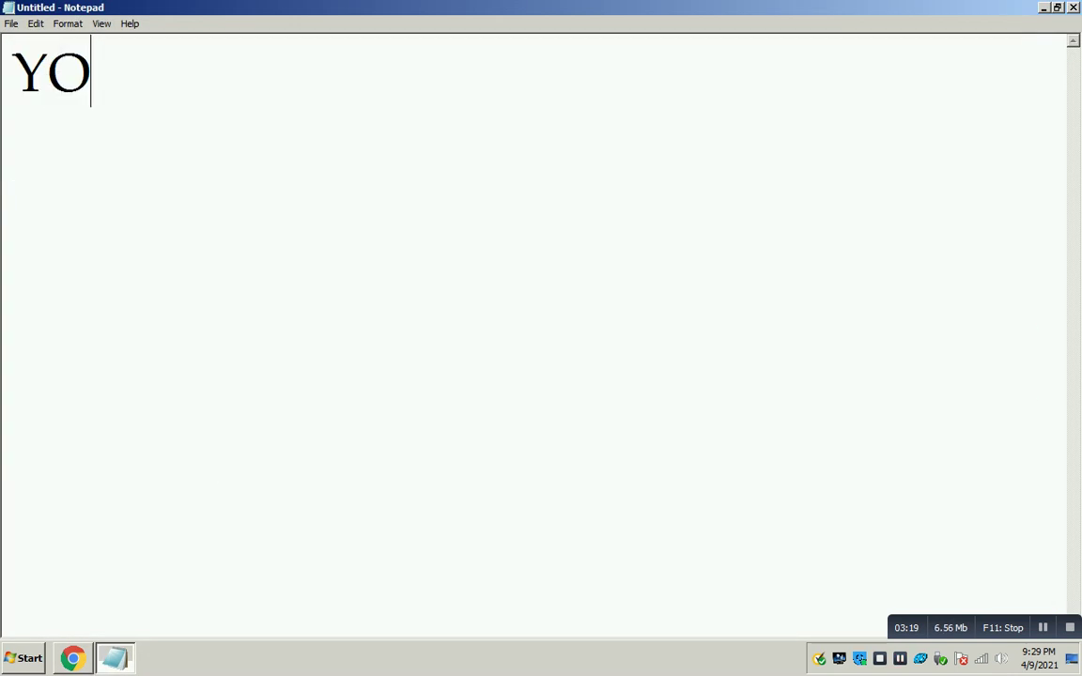
type("UR BOT I")
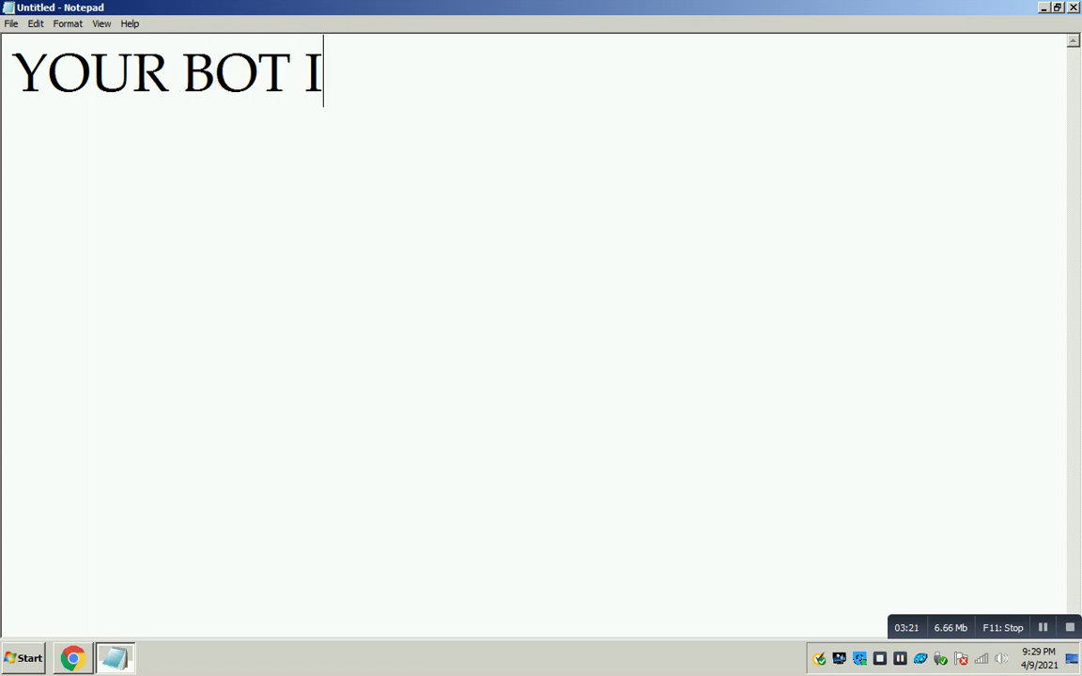
type("S READ")
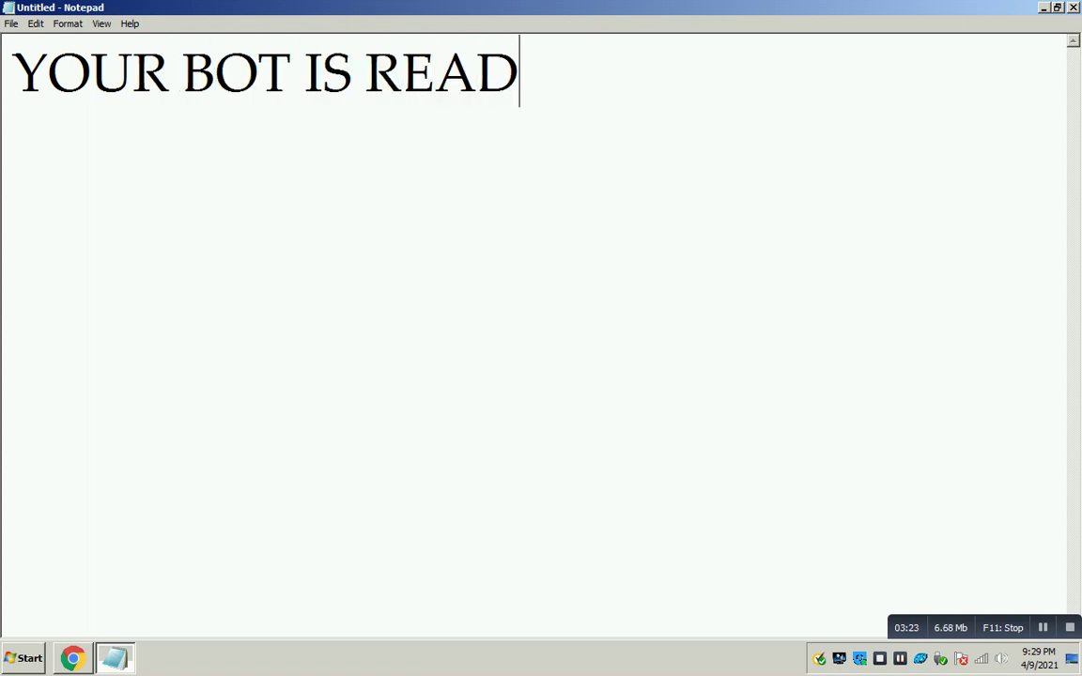
type("Y SO L")
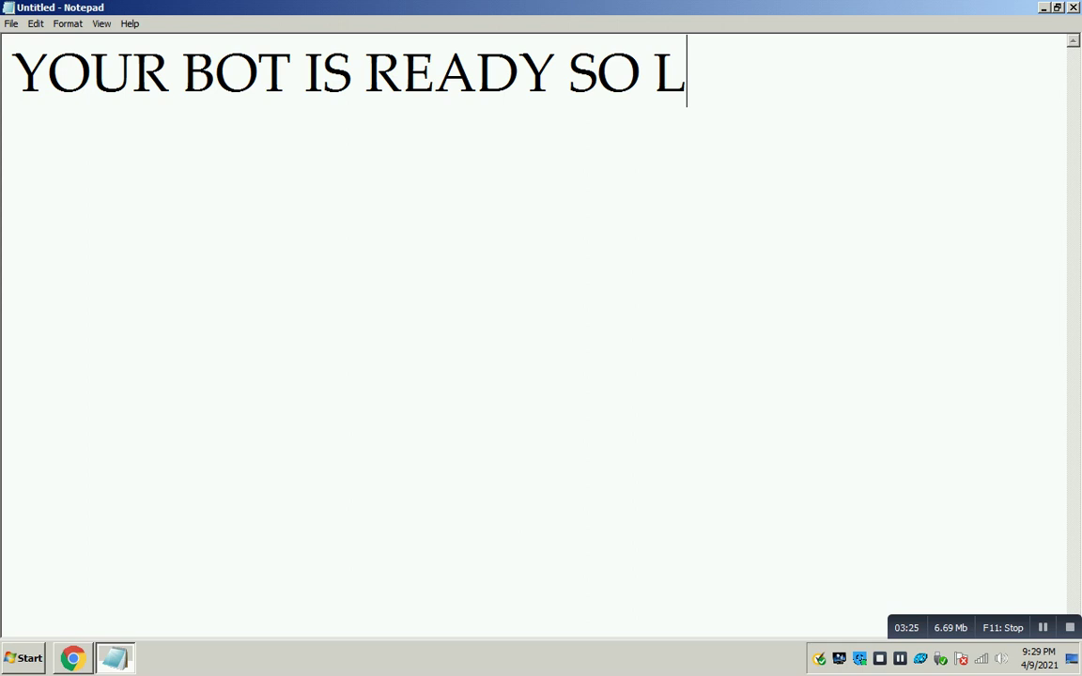
type("ETS TEST")
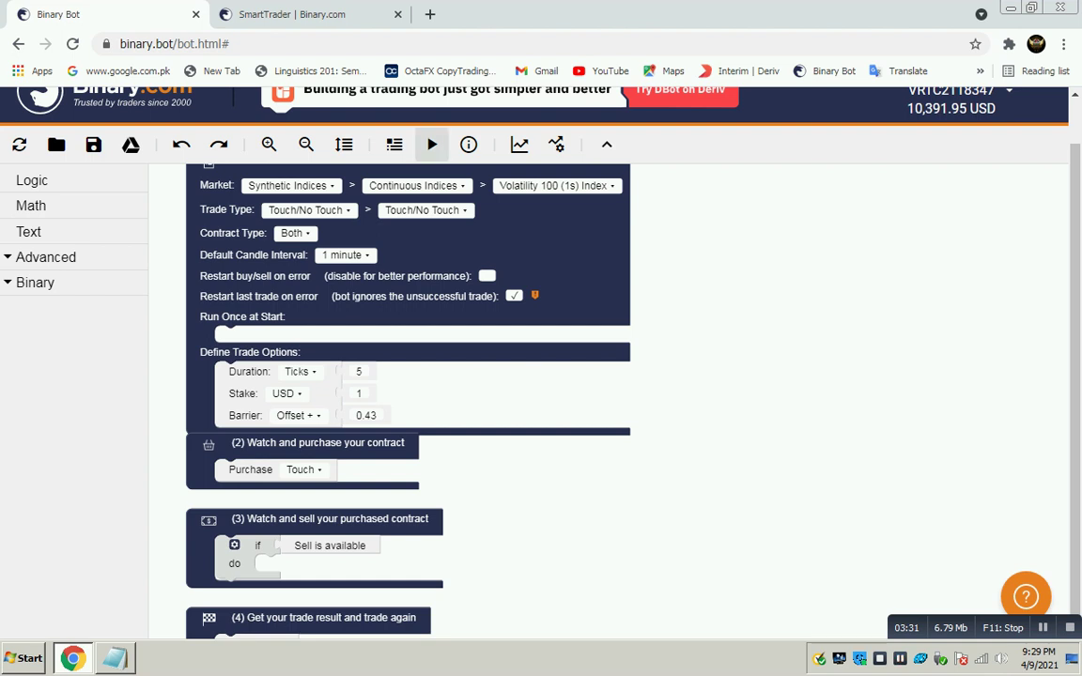
- Switch to Binary Bot, run the bot for several trades, and stop it, closing the trade summary
left_click(431, 144)
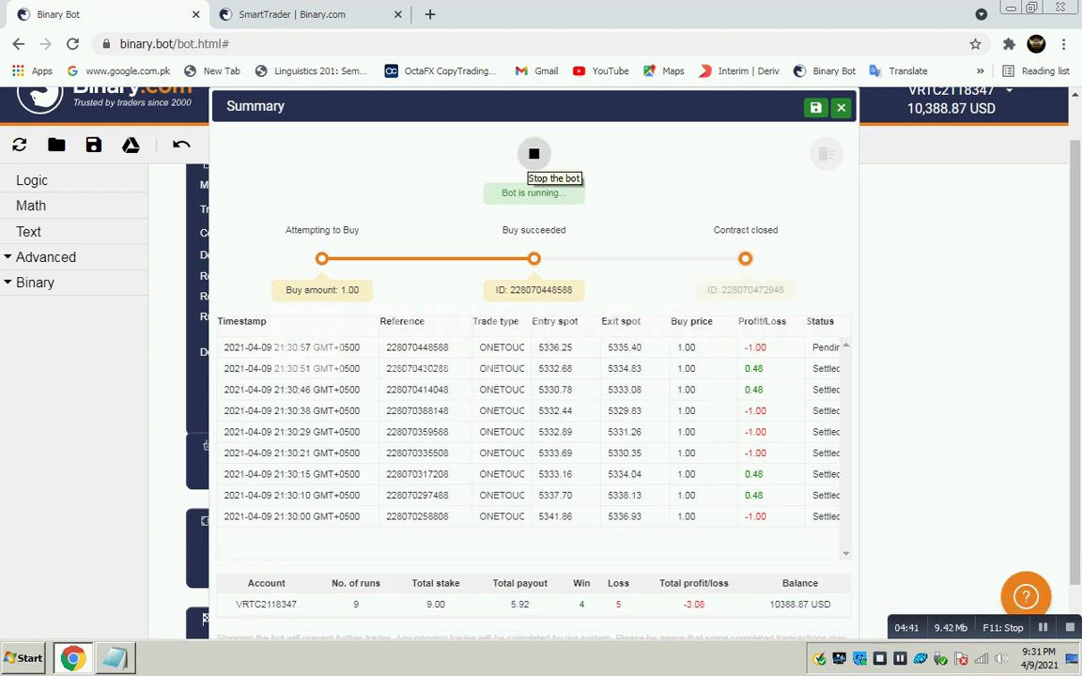
left_click(533, 154)
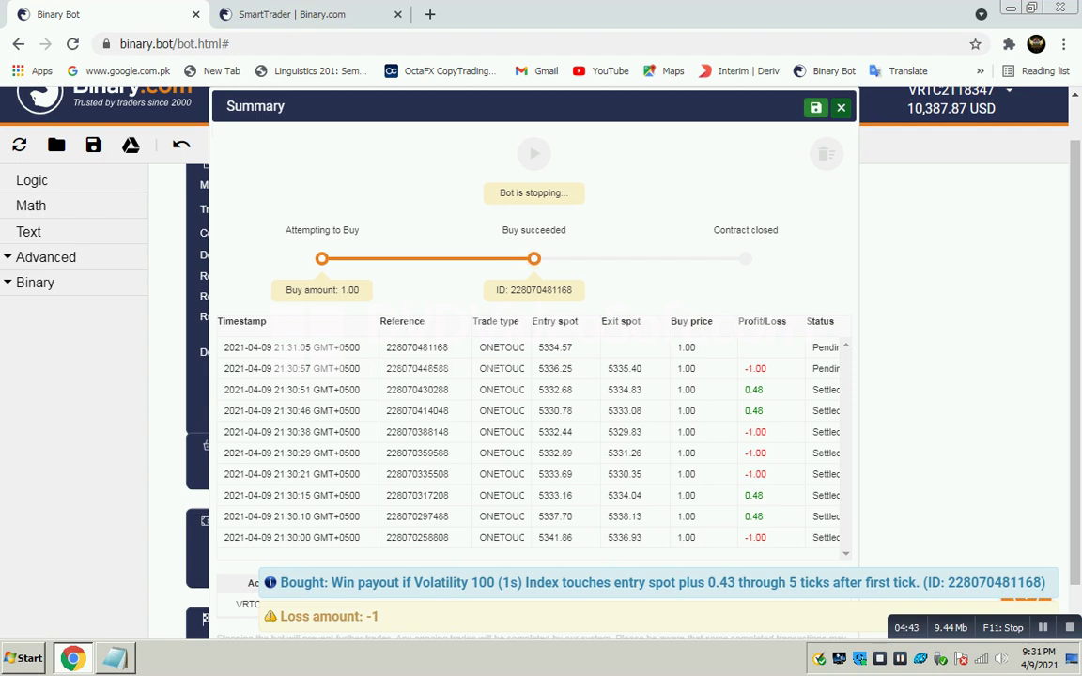
left_click(840, 108)
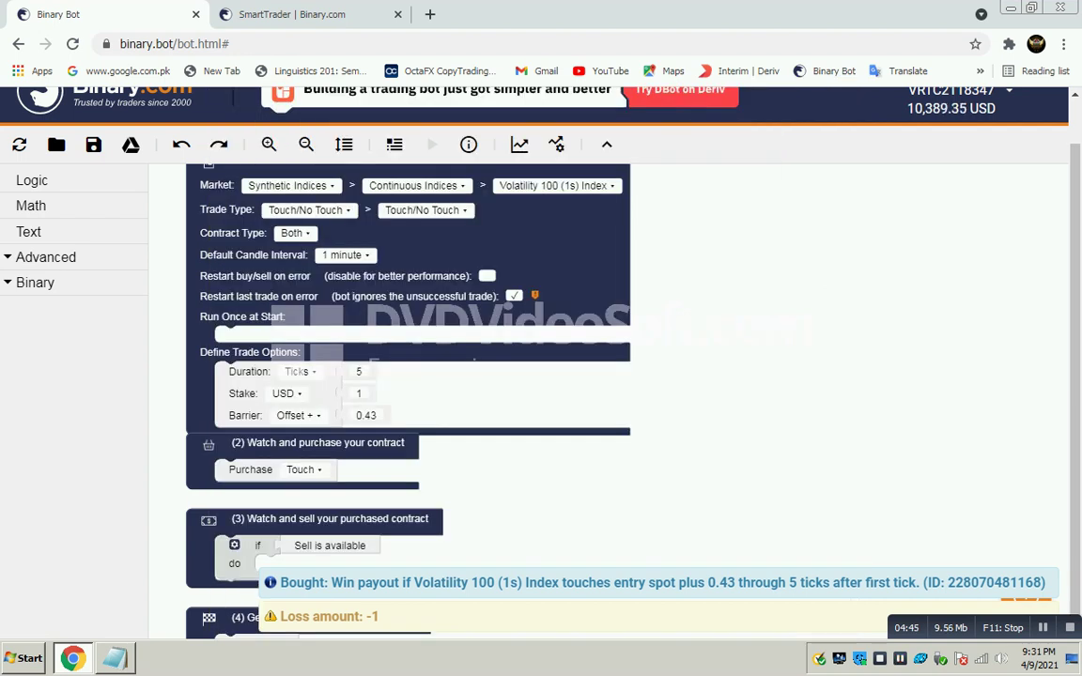
- Switch to Notepad and replace the whole note with "THIS BOT IS NOT WORKING FOR PROFIT SO LETS TRY SECOMD MATHOD"
left_click(114, 658)
key("ctrl+a")
type("THIS ")
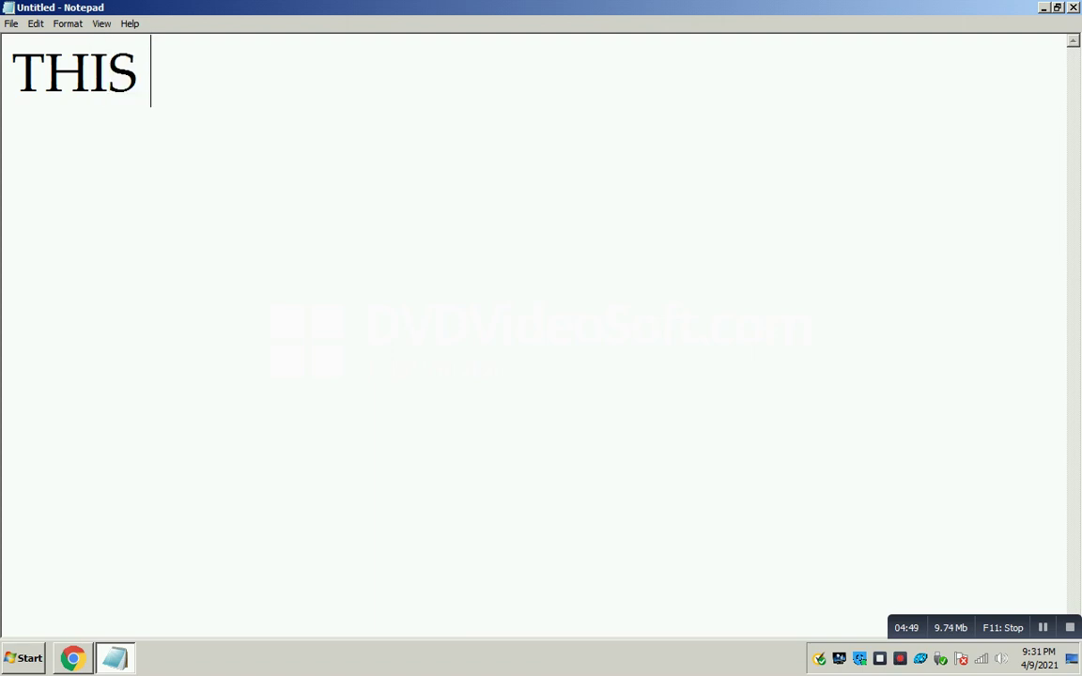
type("BOT IS NOT ")
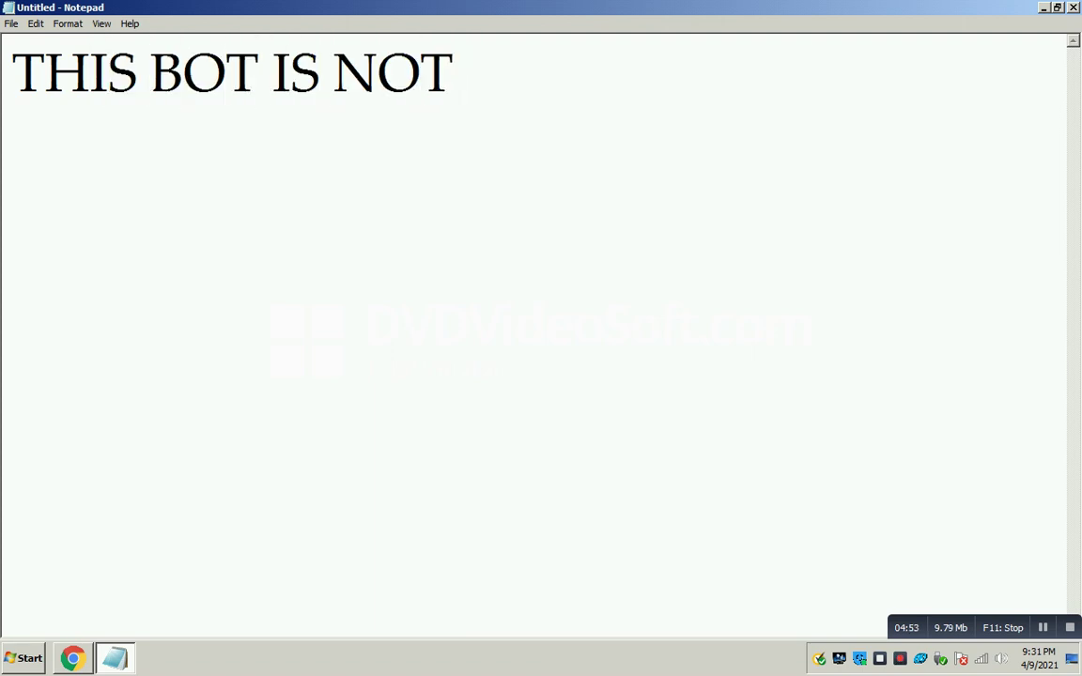
type("WORKING ")
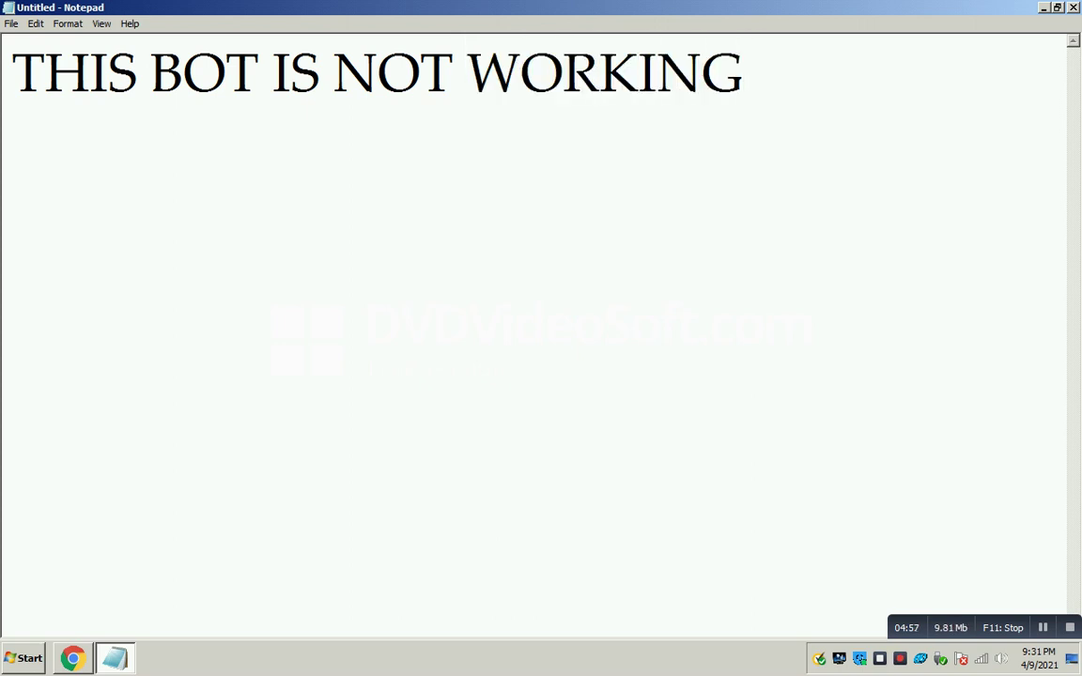
type("FOR PRO")
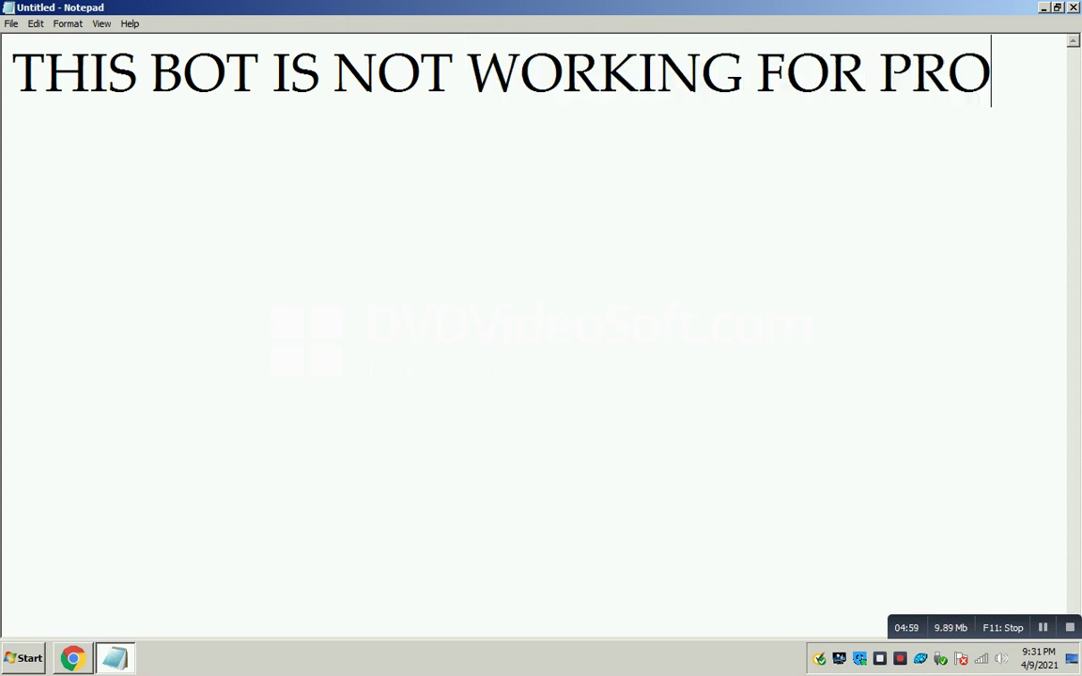
type("FIT SO ")
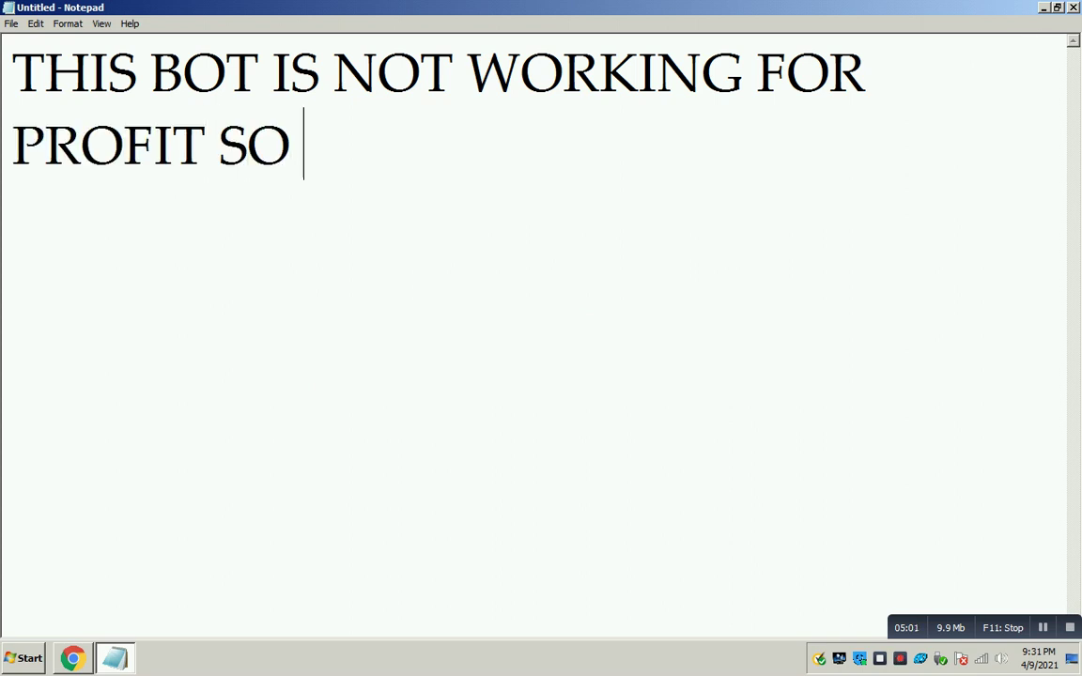
type("LETS TR")
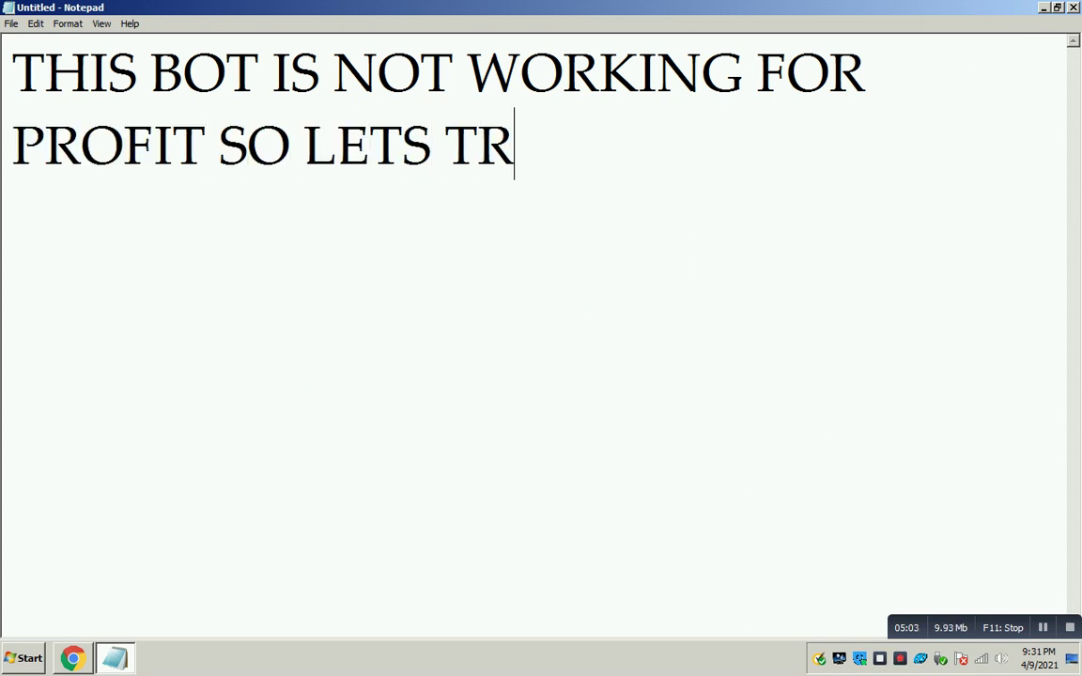
type("Y SE")
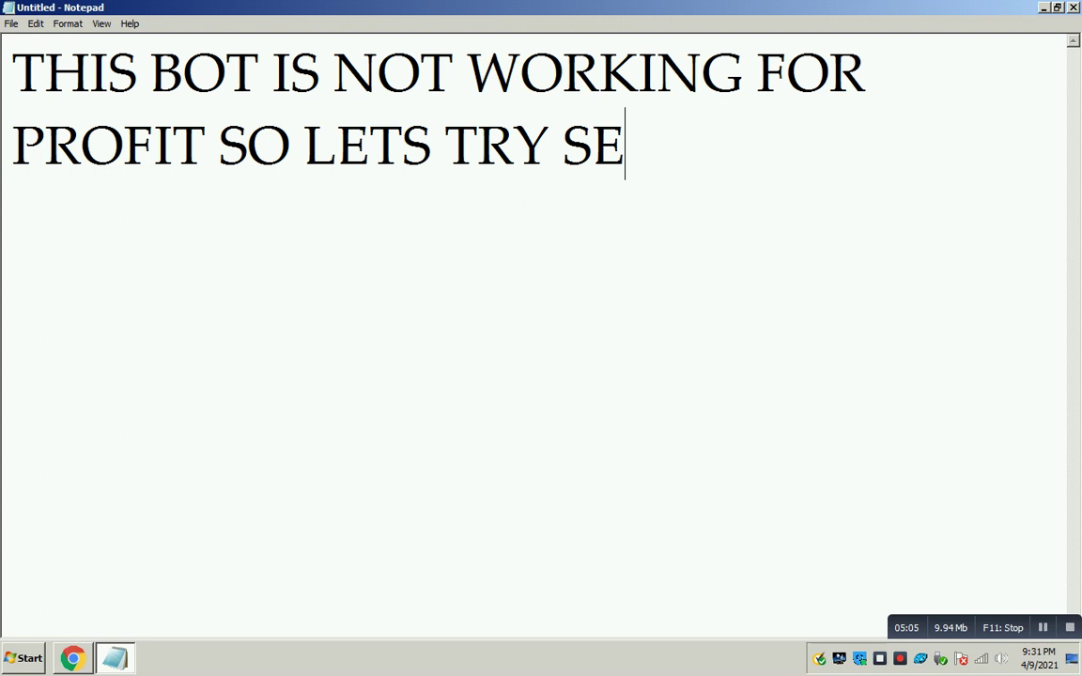
type("COMD ")
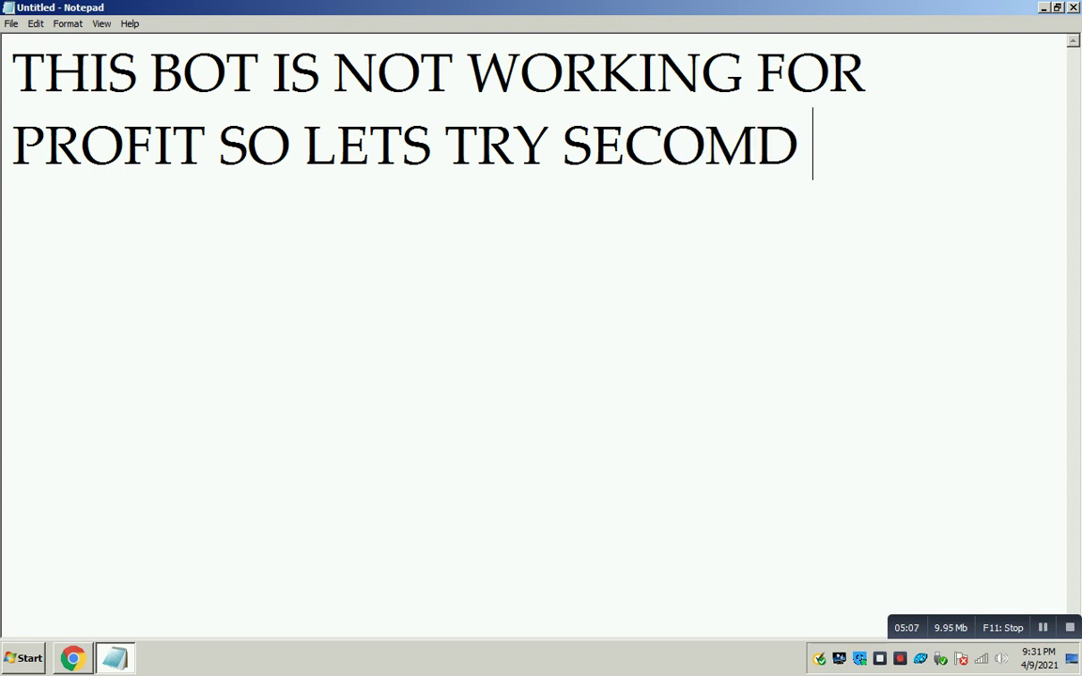
type("MATHOD")
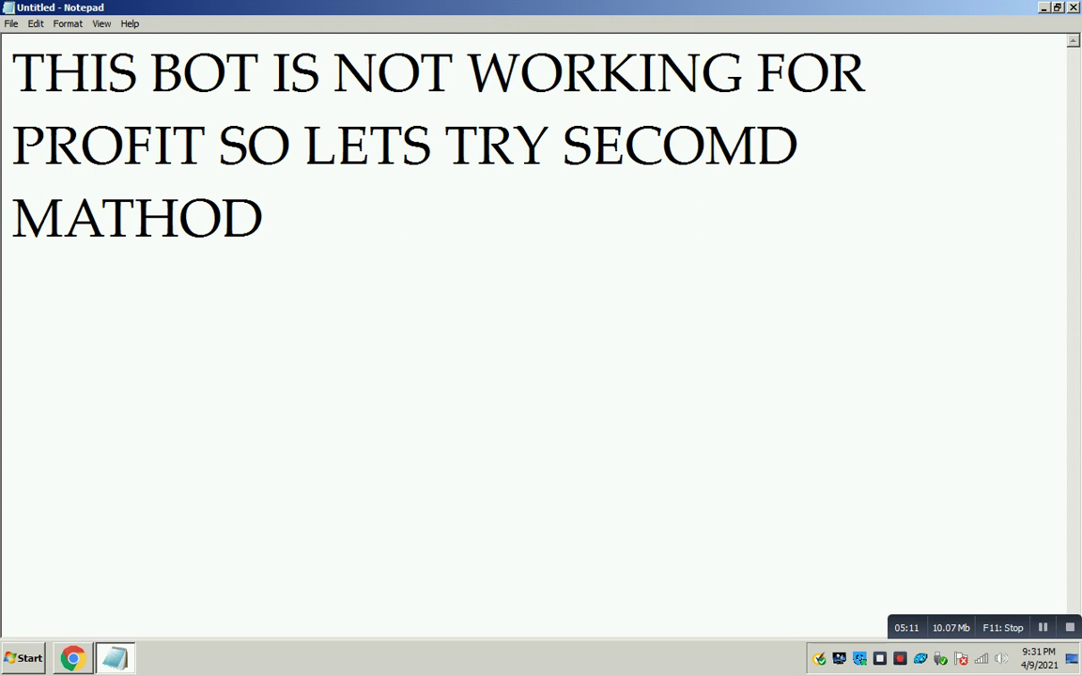
left_click(1043, 7)
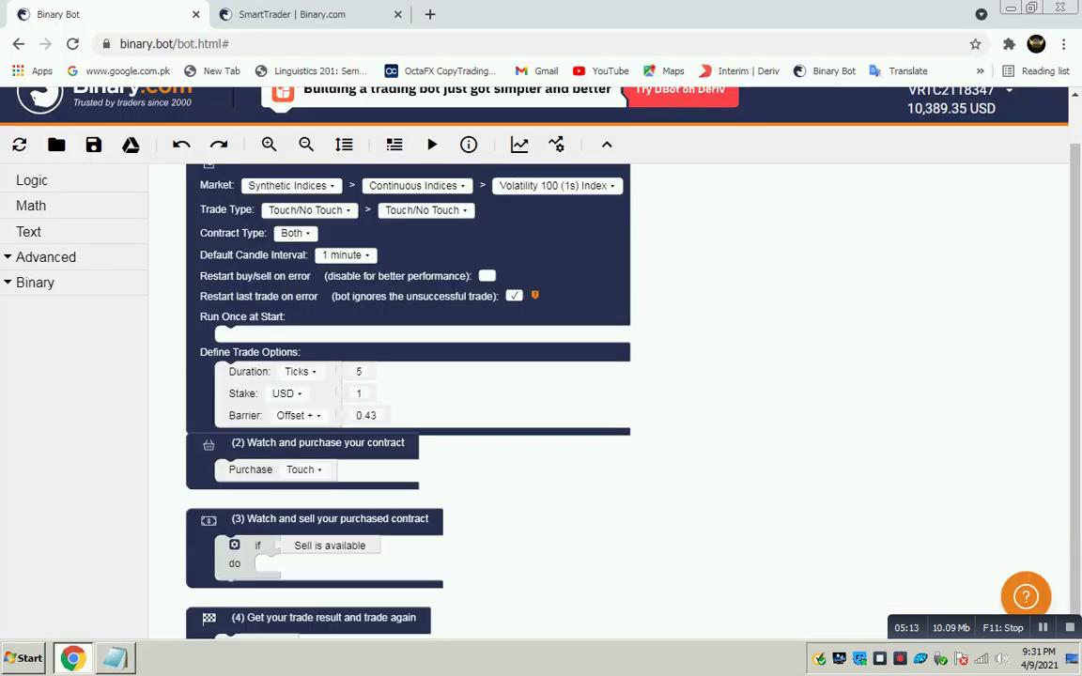
left_click(57, 144)
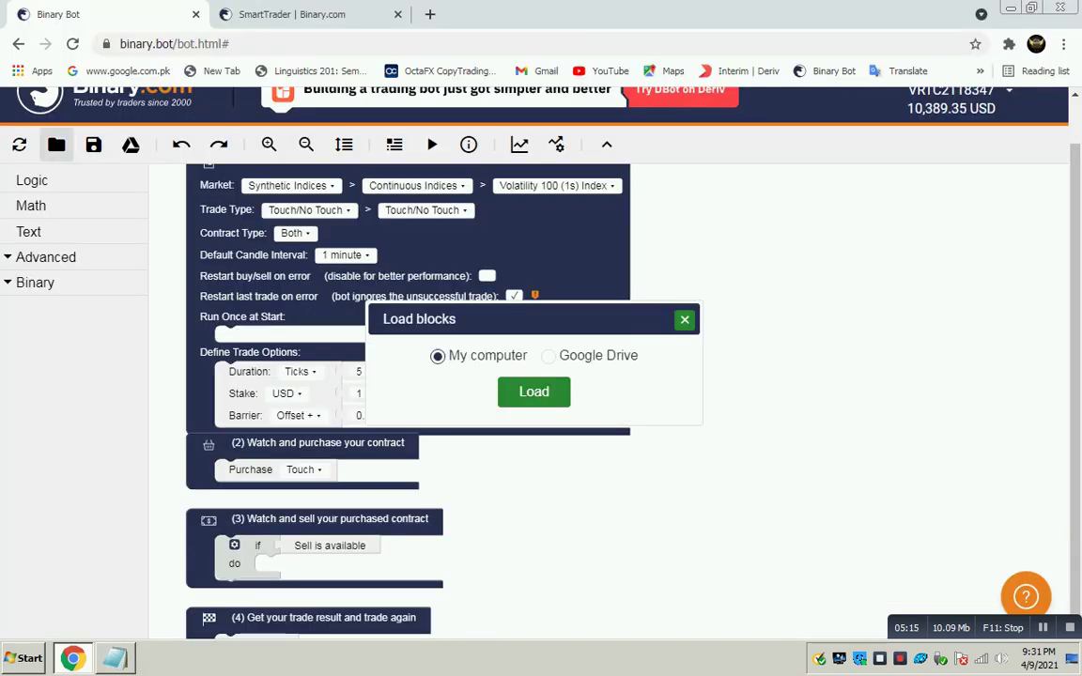
left_click(534, 391)
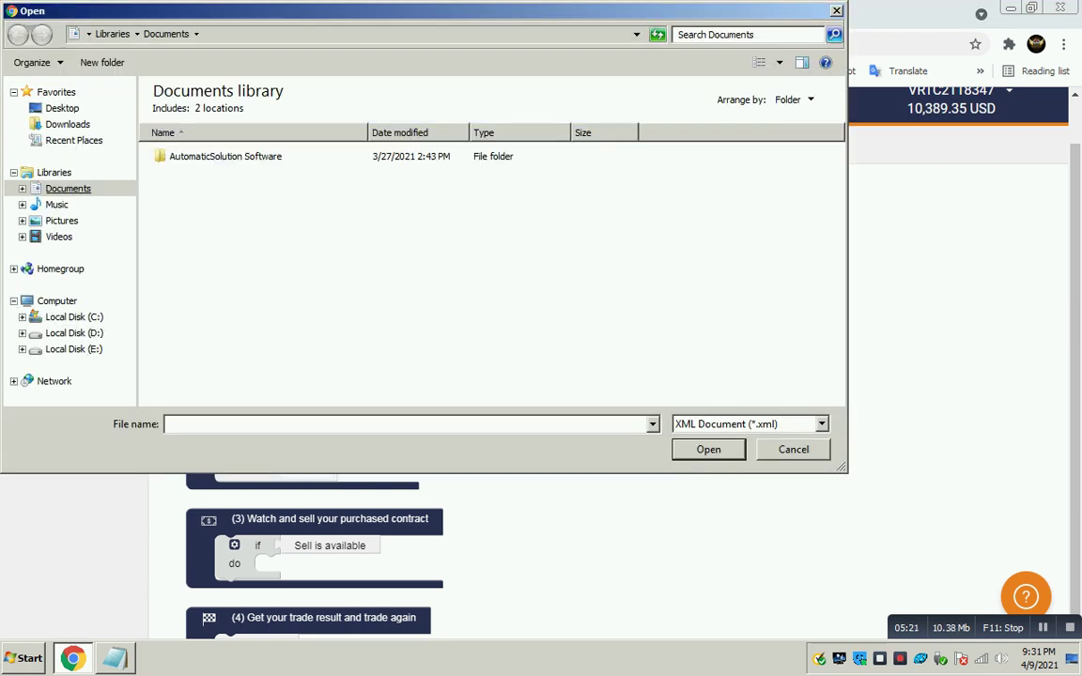
left_click(62, 123)
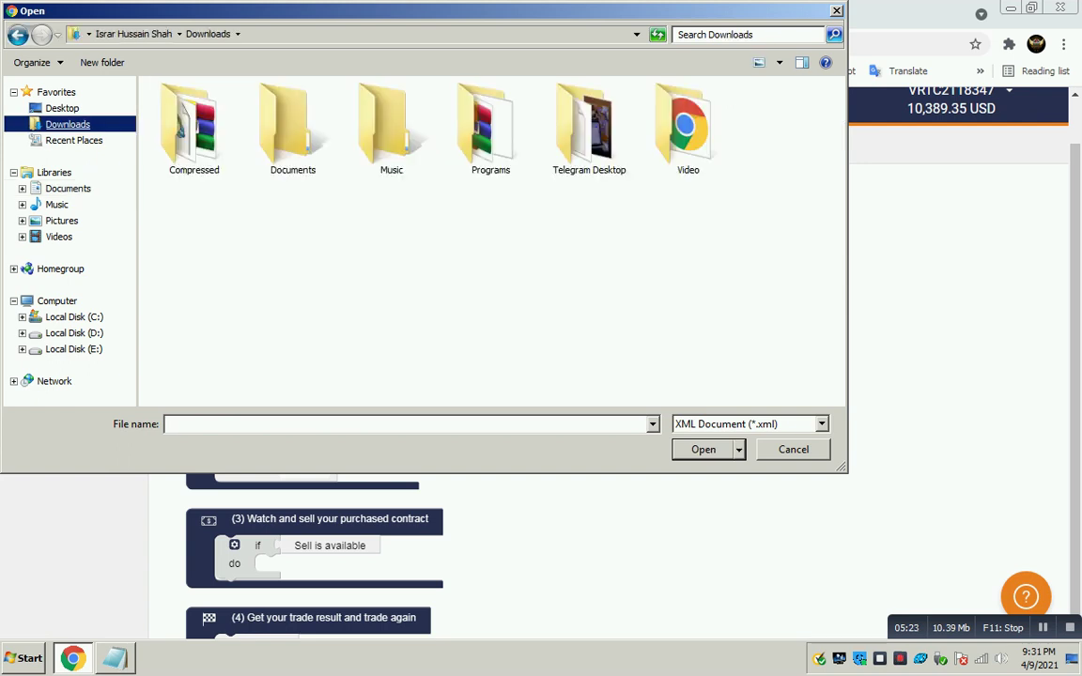
left_click(68, 188)
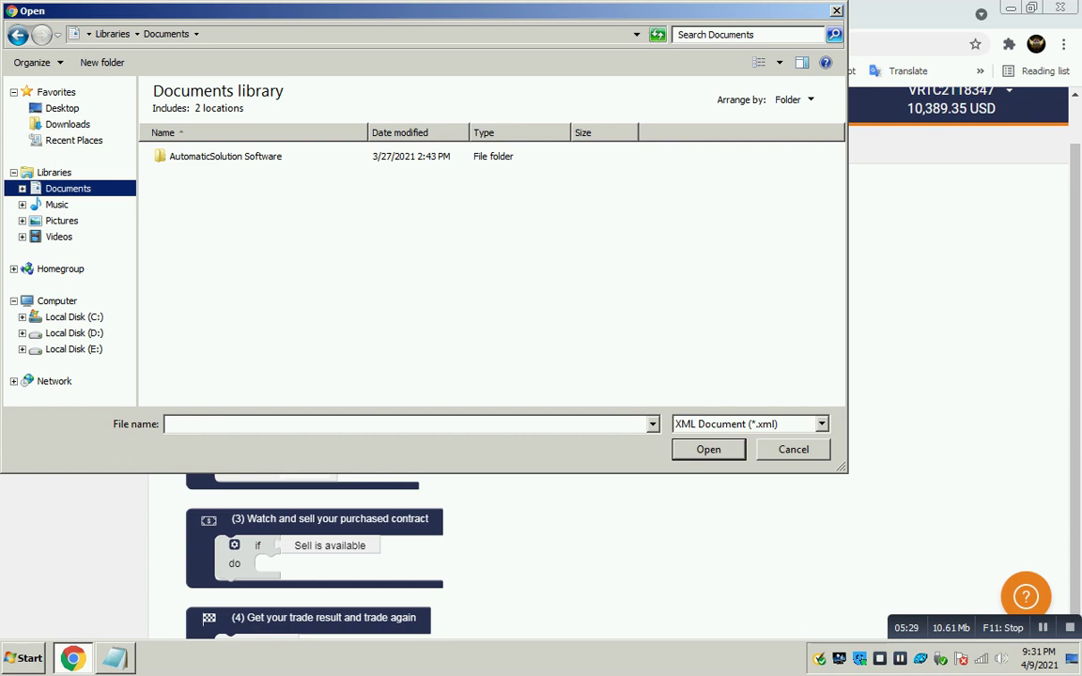
key("Escape")
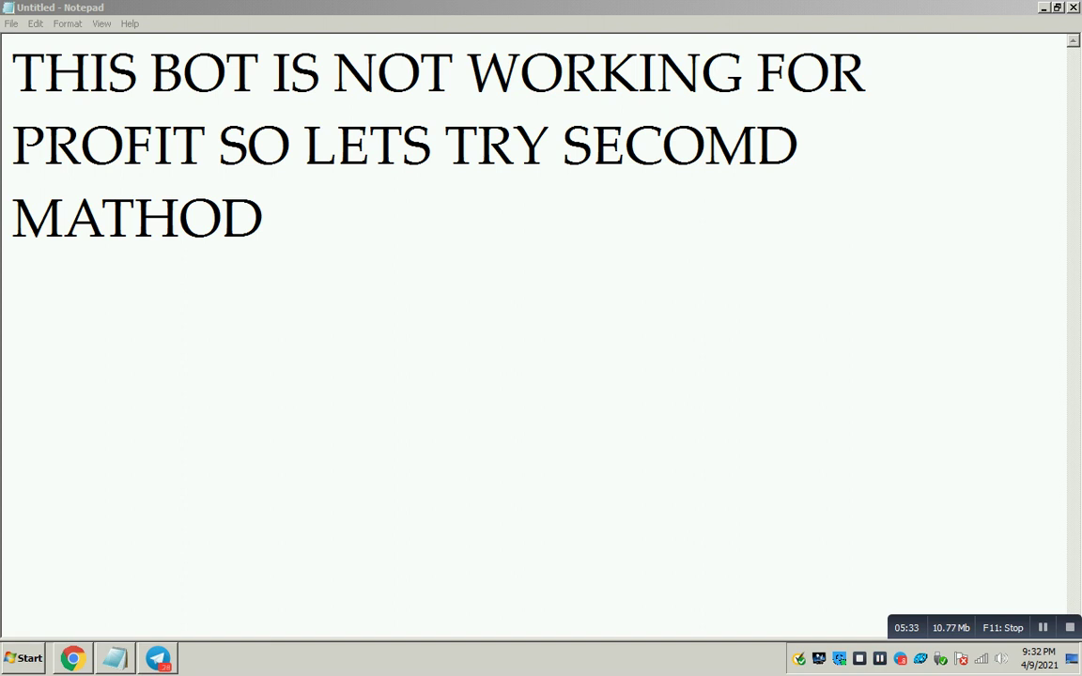
- Switch to Notepad and add the line "DOWNLOAD ANY FREE XML BOT FILE FROM GOOGLE AND REPER FIX ISSUE AND RUN ON TEST SEE"
left_click(113, 657)
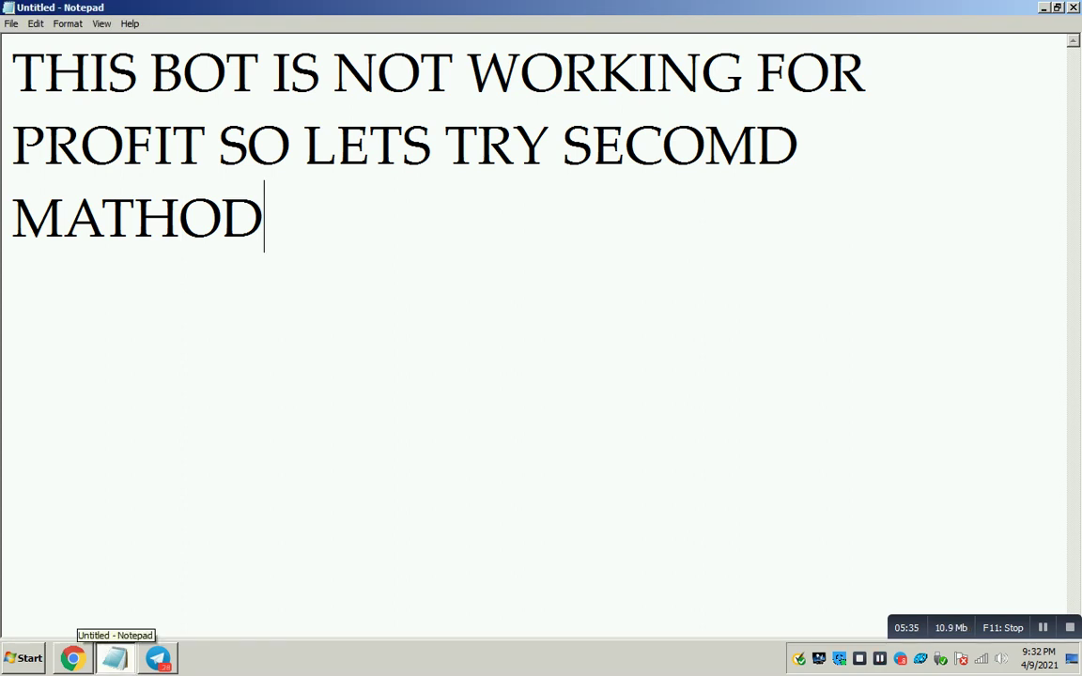
key("Return")
type("DO")
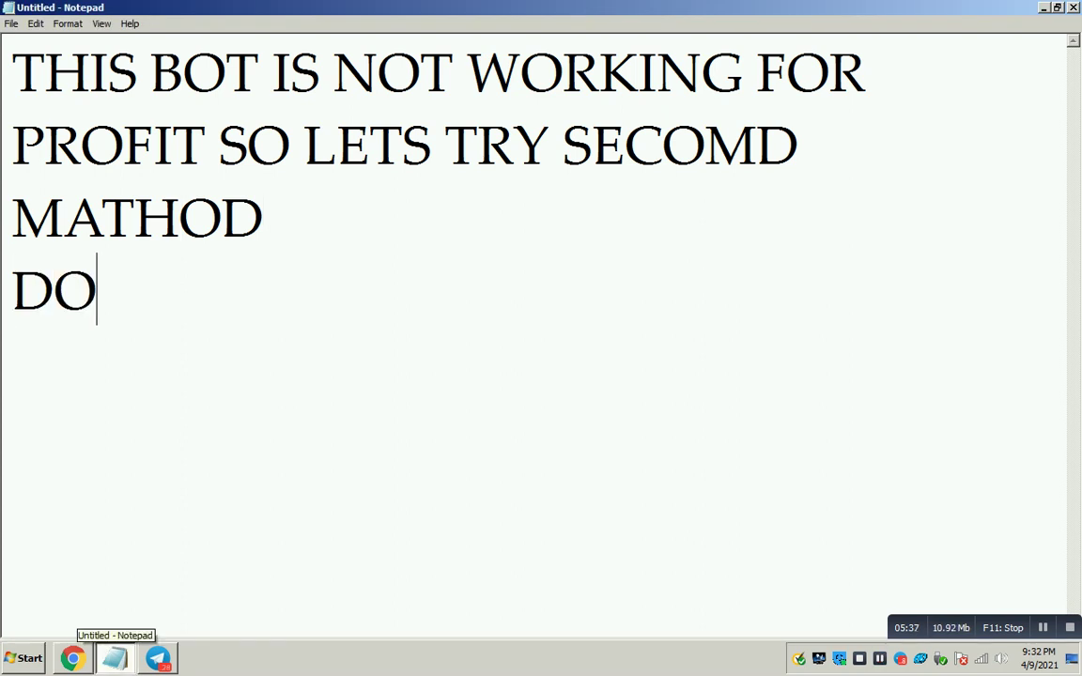
type("WNLOAD ")
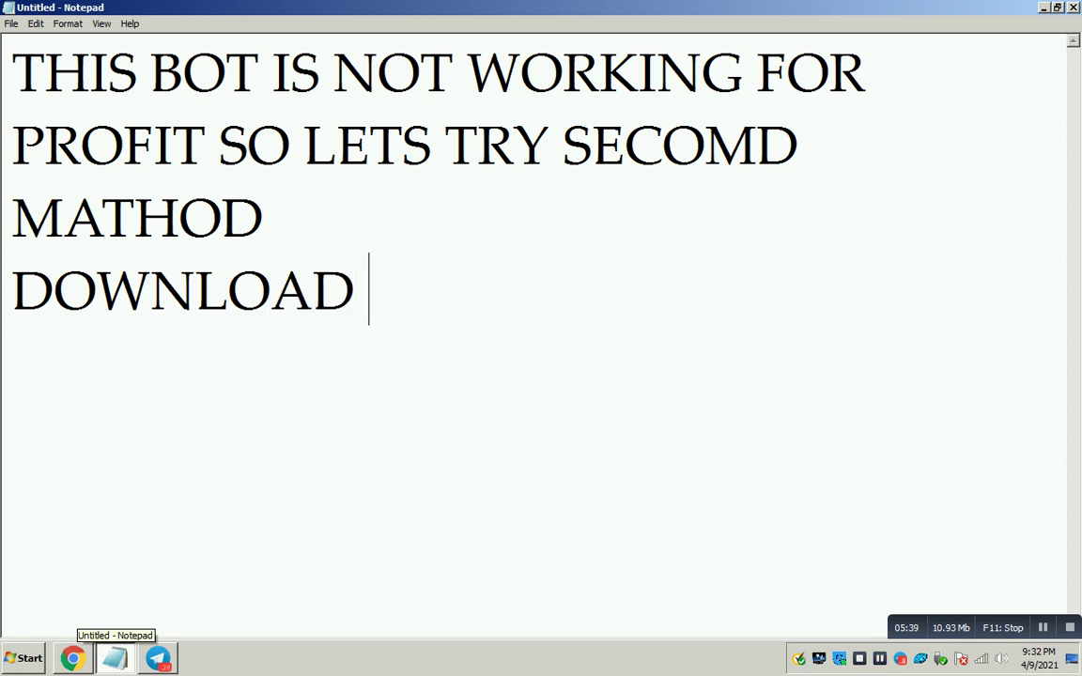
type("ANY F")
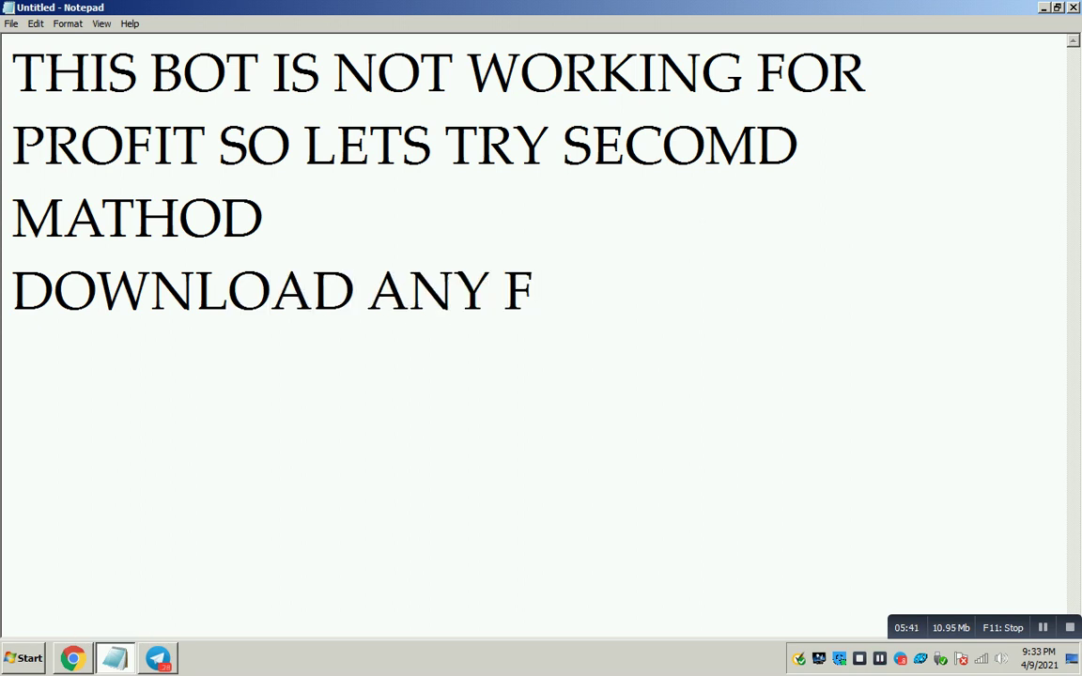
type("REE XM")
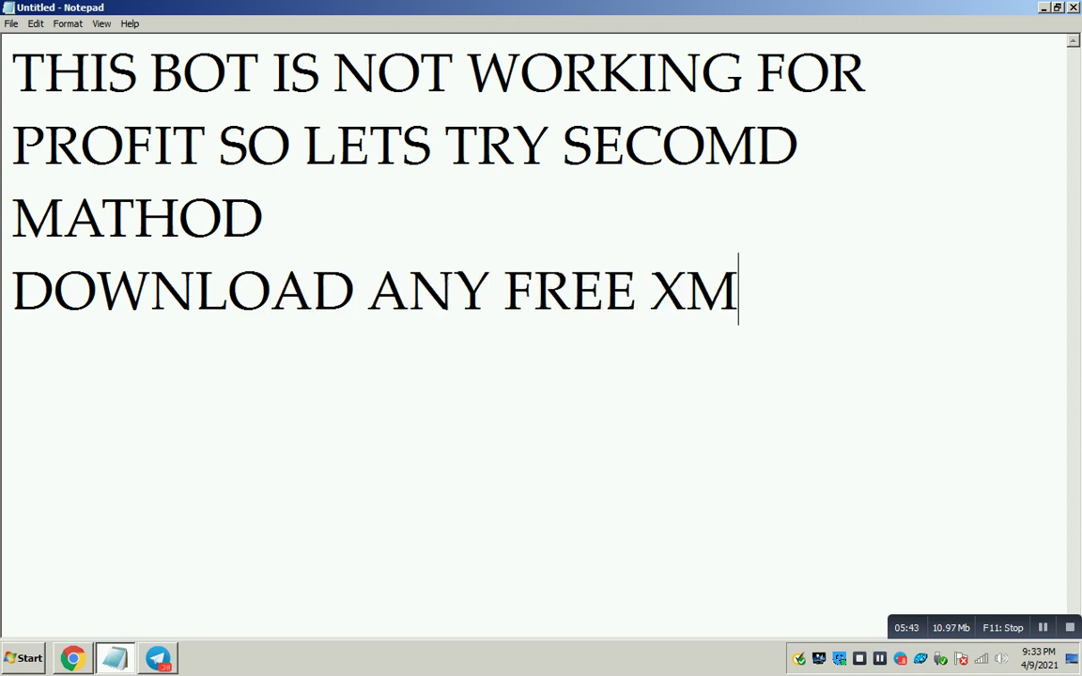
type("L BOT ")
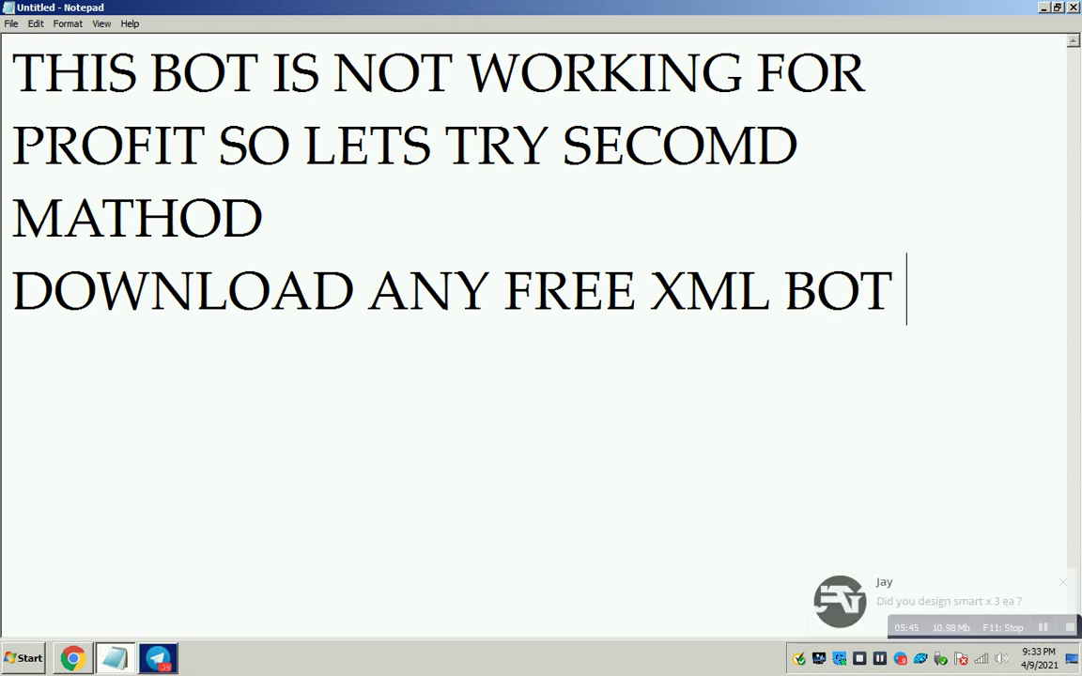
type("FILE F")
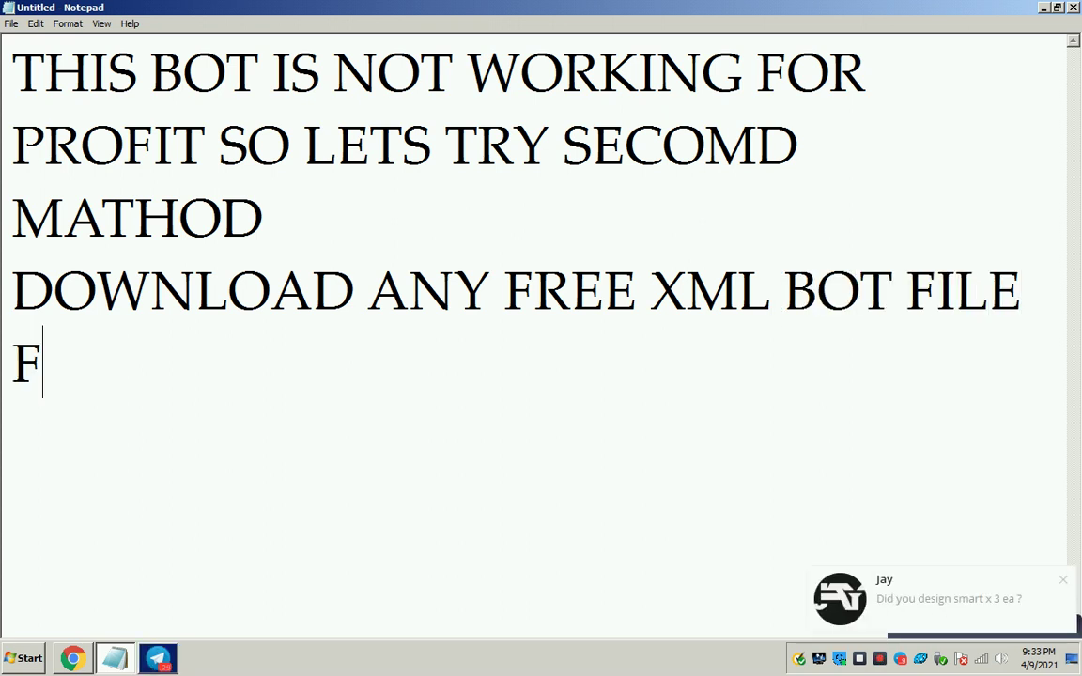
type("ROM GOO")
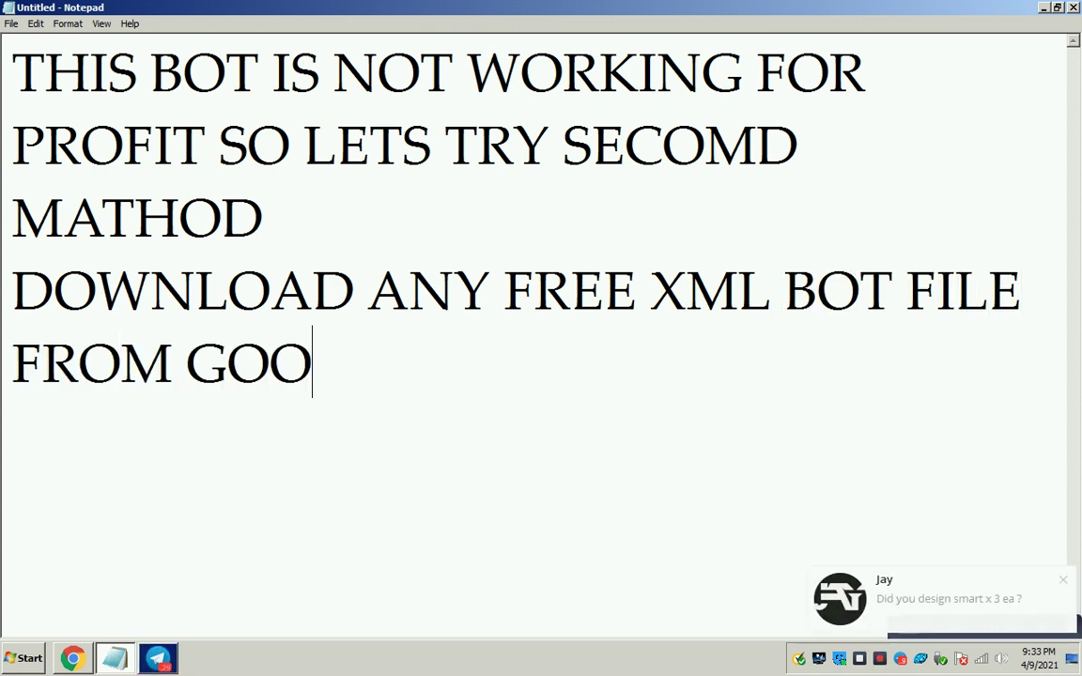
type("GLE AND")
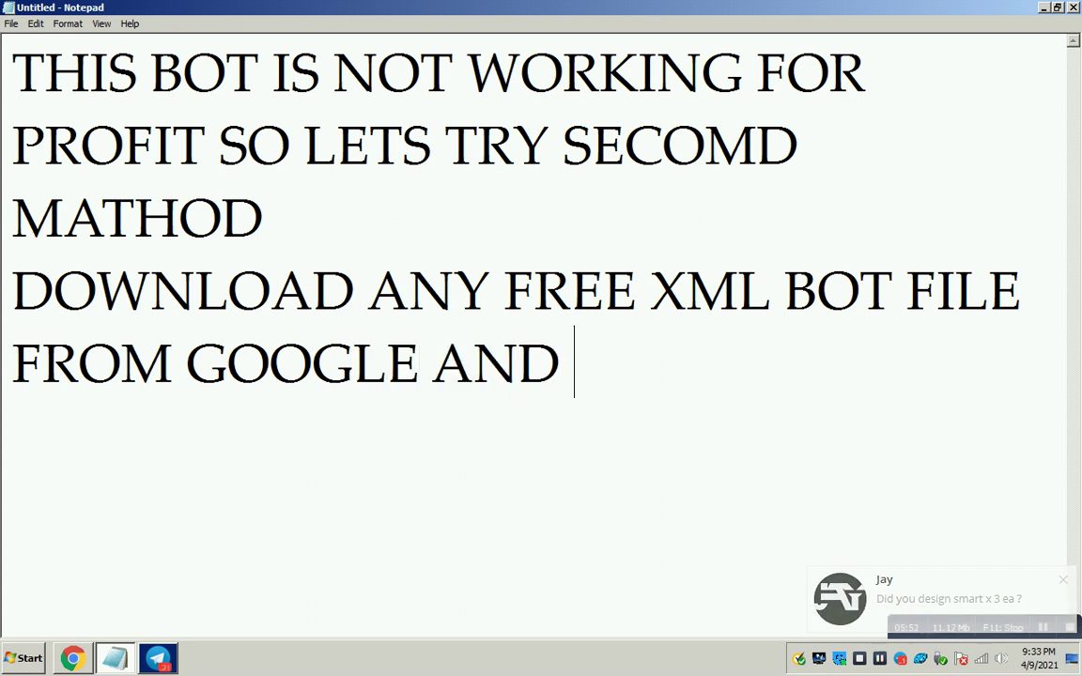
type(" REPER ")
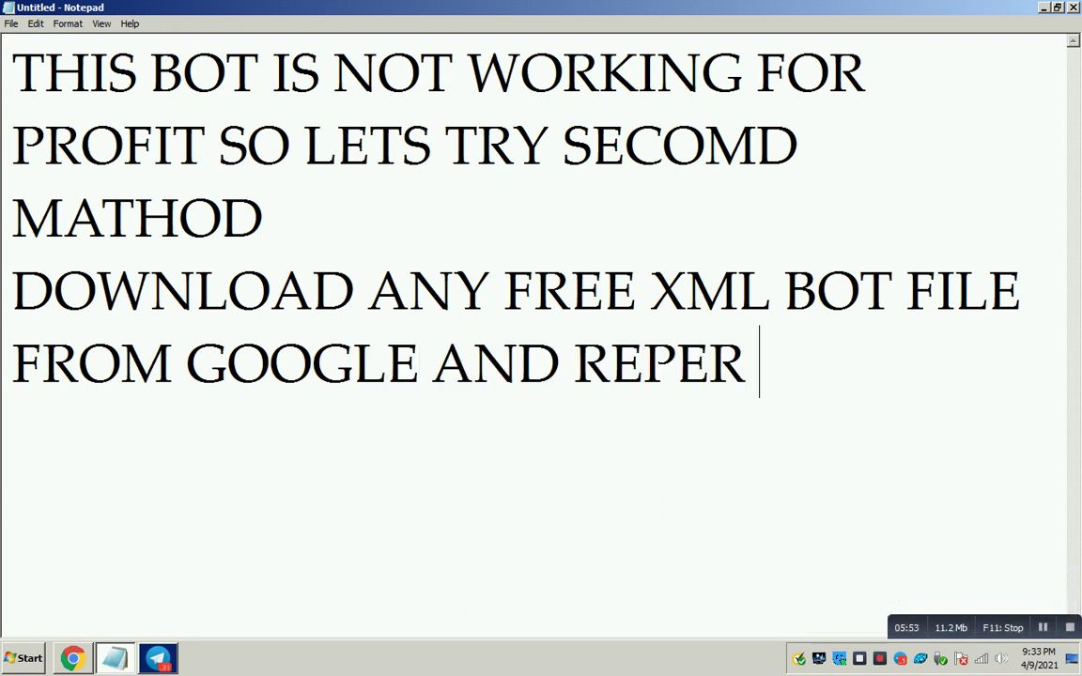
type("FIX")
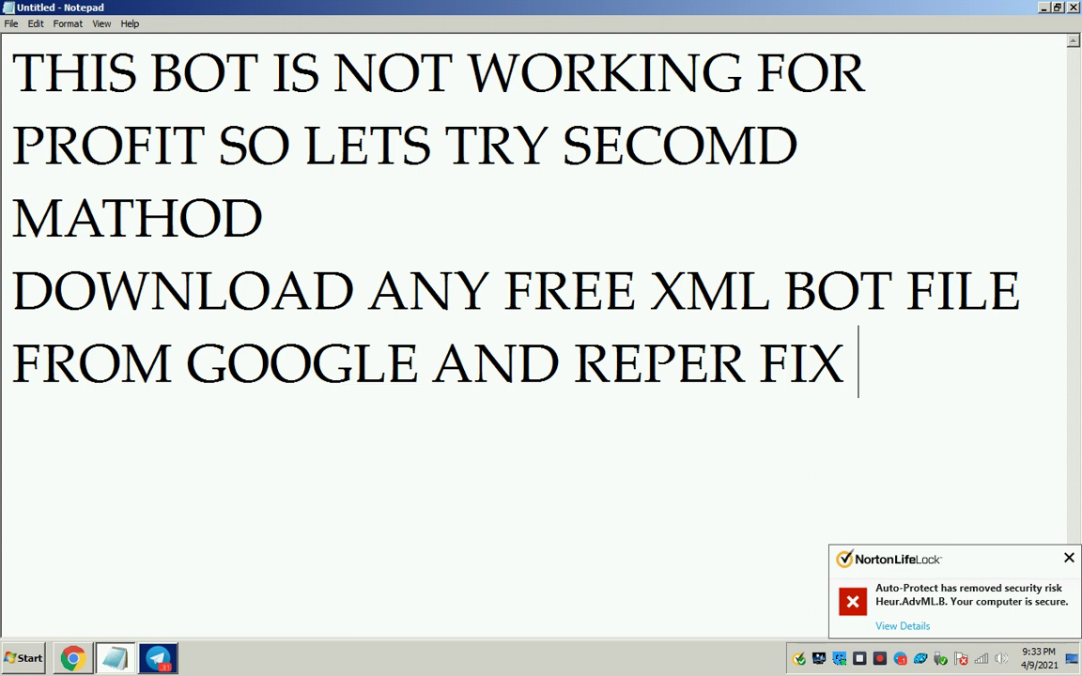
type(" ISSUE ")
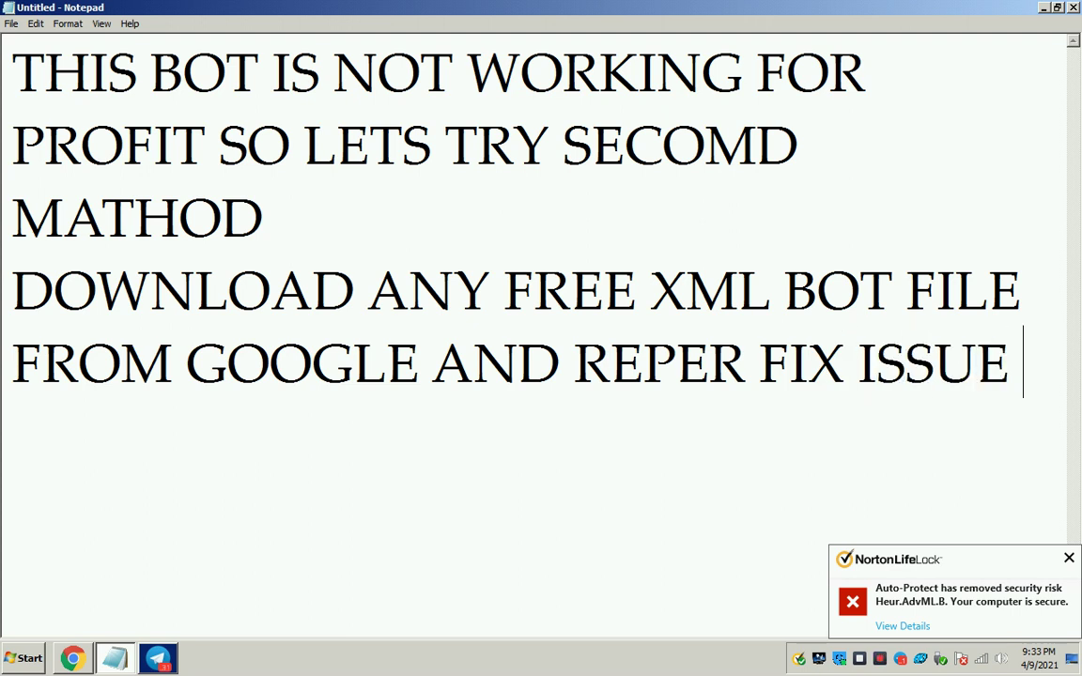
type("AND RUN ON TEST SEE")
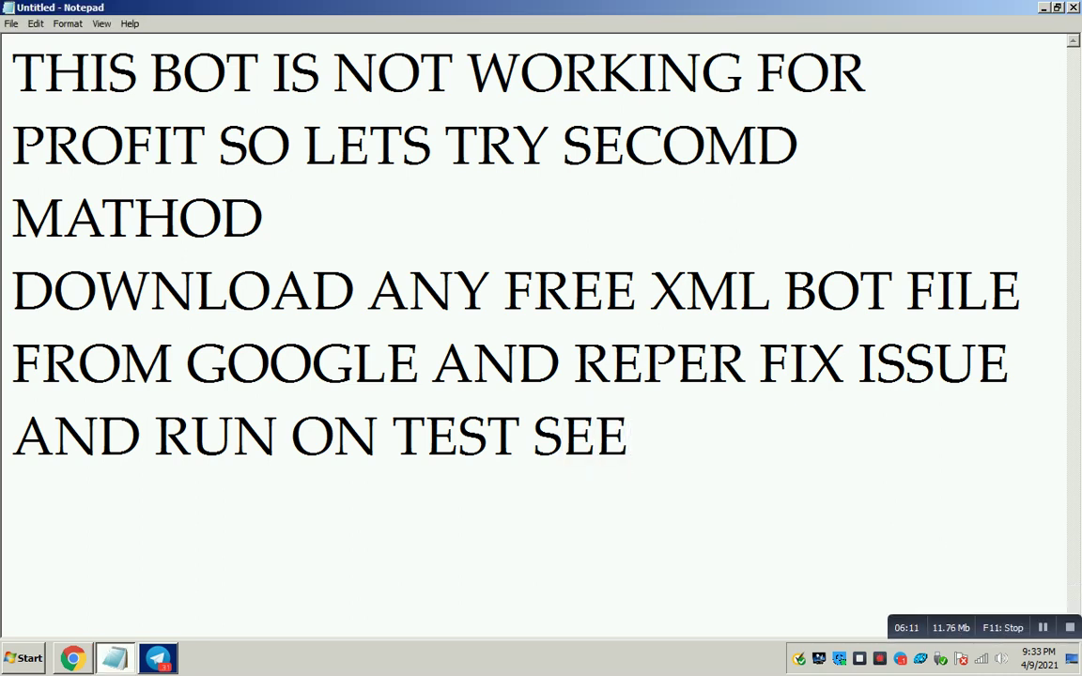
- Switch to Binary Bot and load the blocks file "Xtreem One Touch (Negative-barrier).xml" from the computer's Documents library
key("alt+Tab")
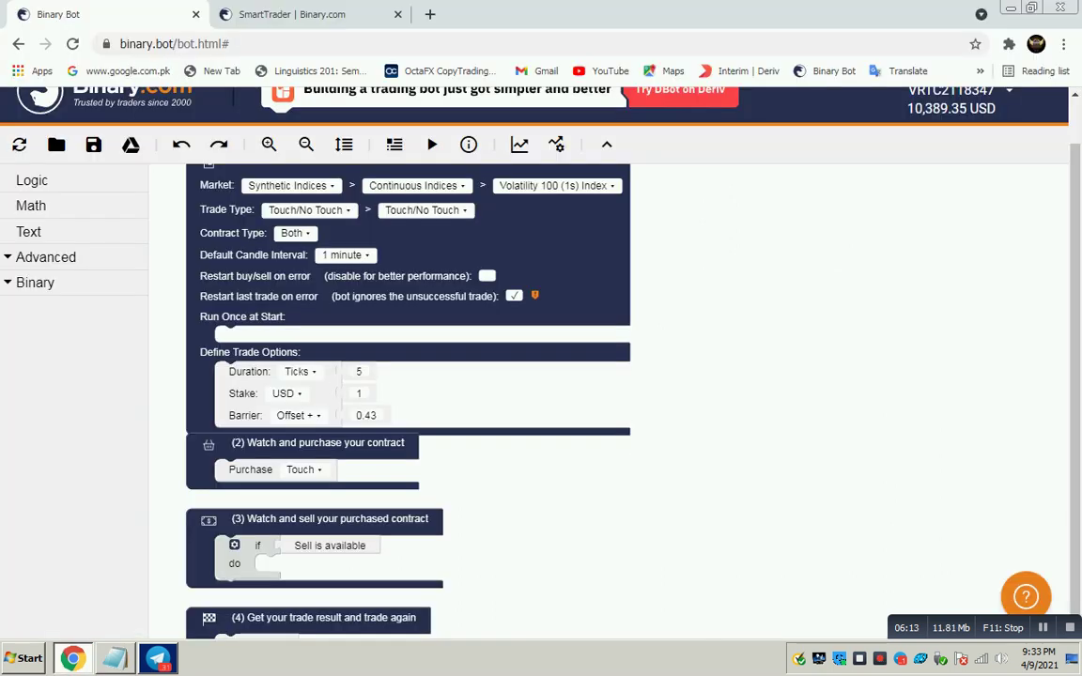
left_click(56, 144)
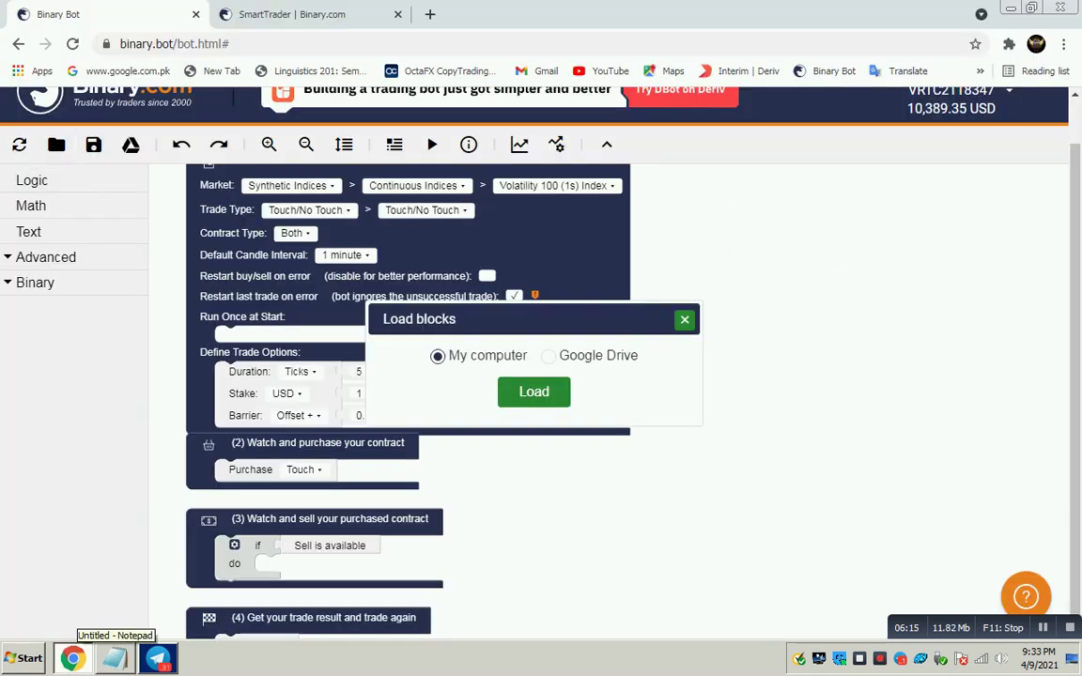
left_click(533, 392)
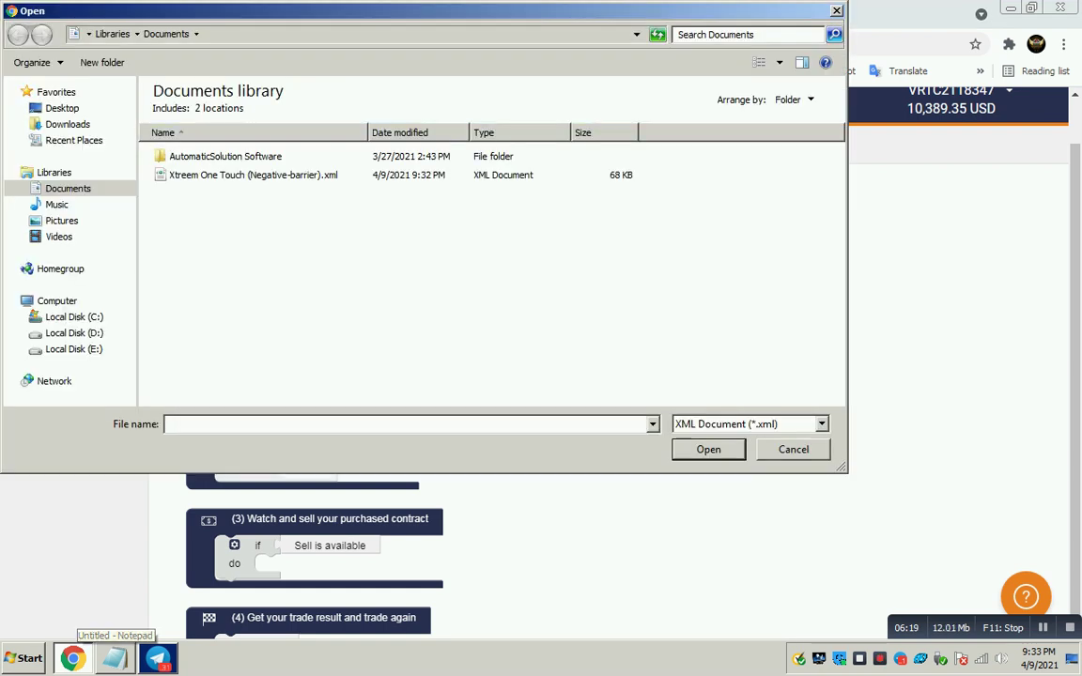
left_click(253, 175)
key("Return")
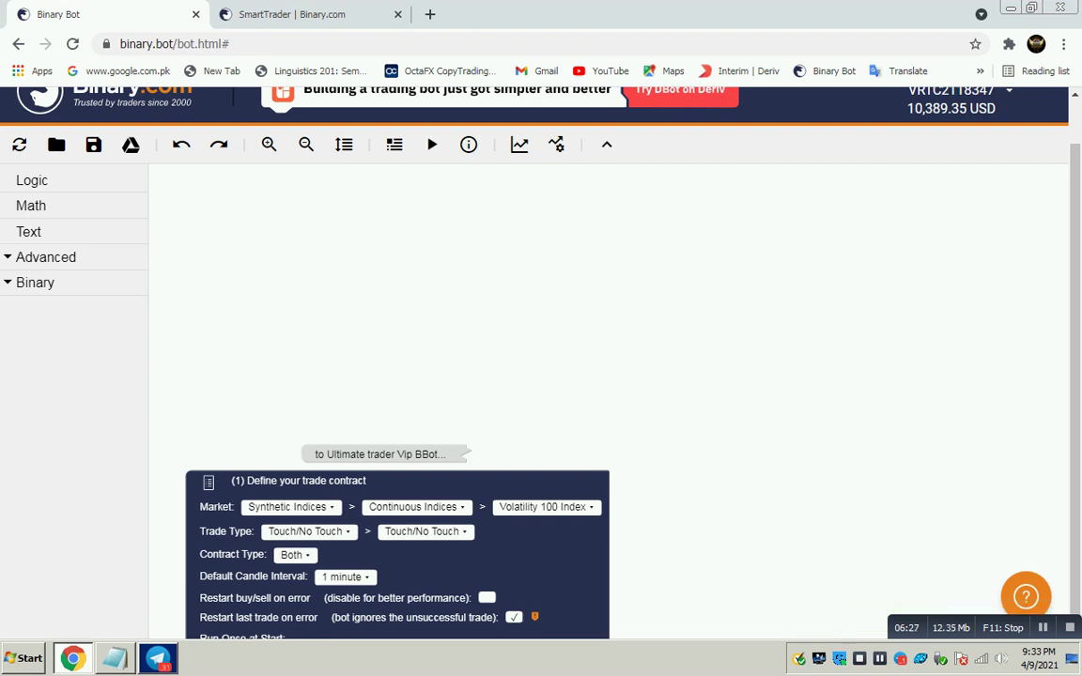
- In the trade contract block, set the market to Volatility 100 (1s) Index and the trade type to Touch/No Touch
scroll(396, 507, "down", 1)
scroll(395, 404, "down", 5)
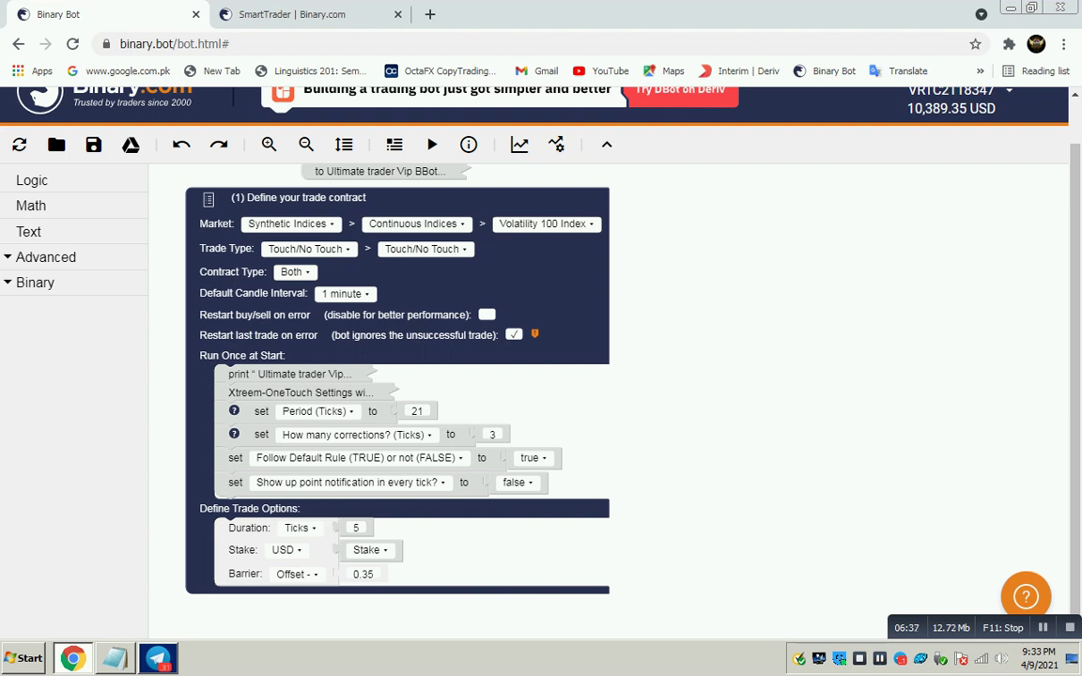
scroll(397, 390, "down", 2)
scroll(397, 390, "up", 2)
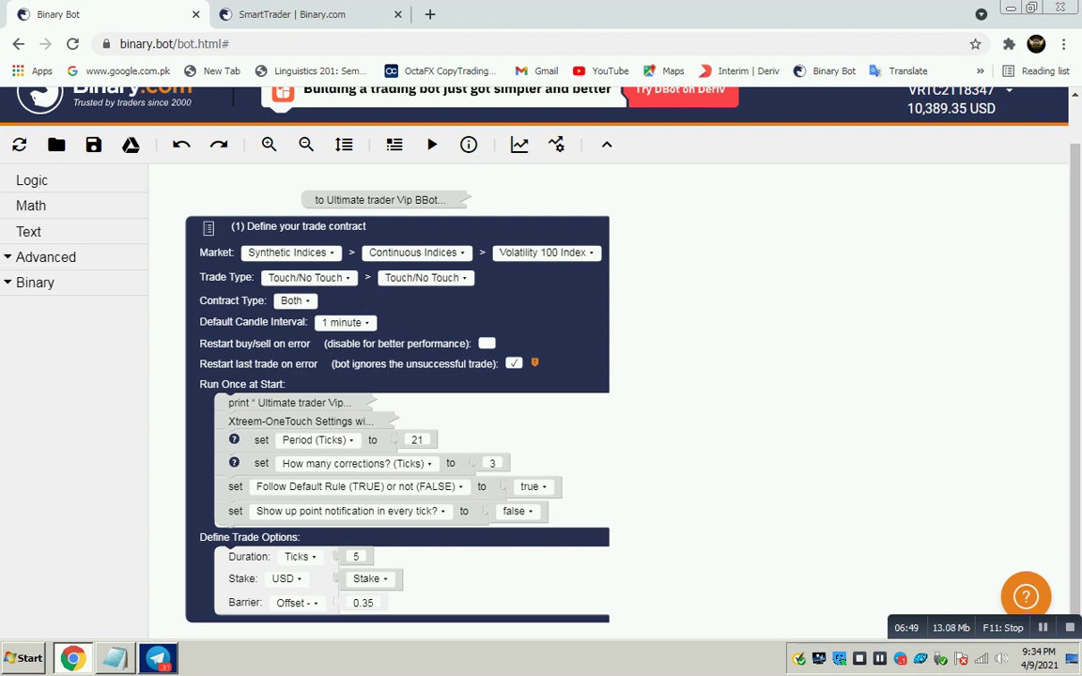
left_click(545, 252)
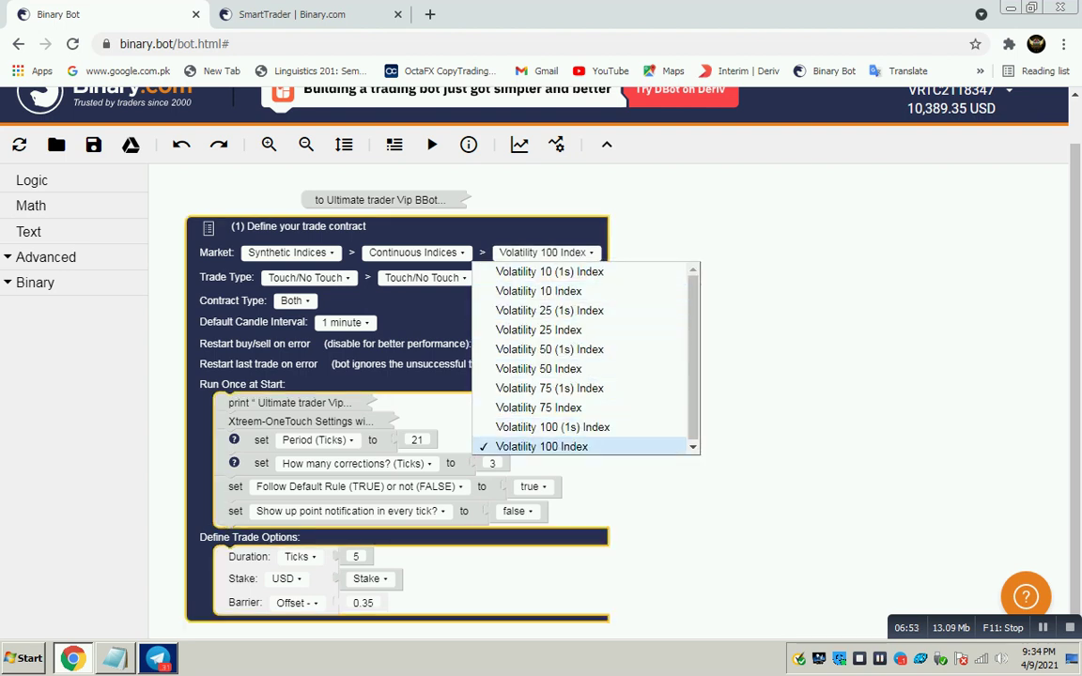
left_click(553, 427)
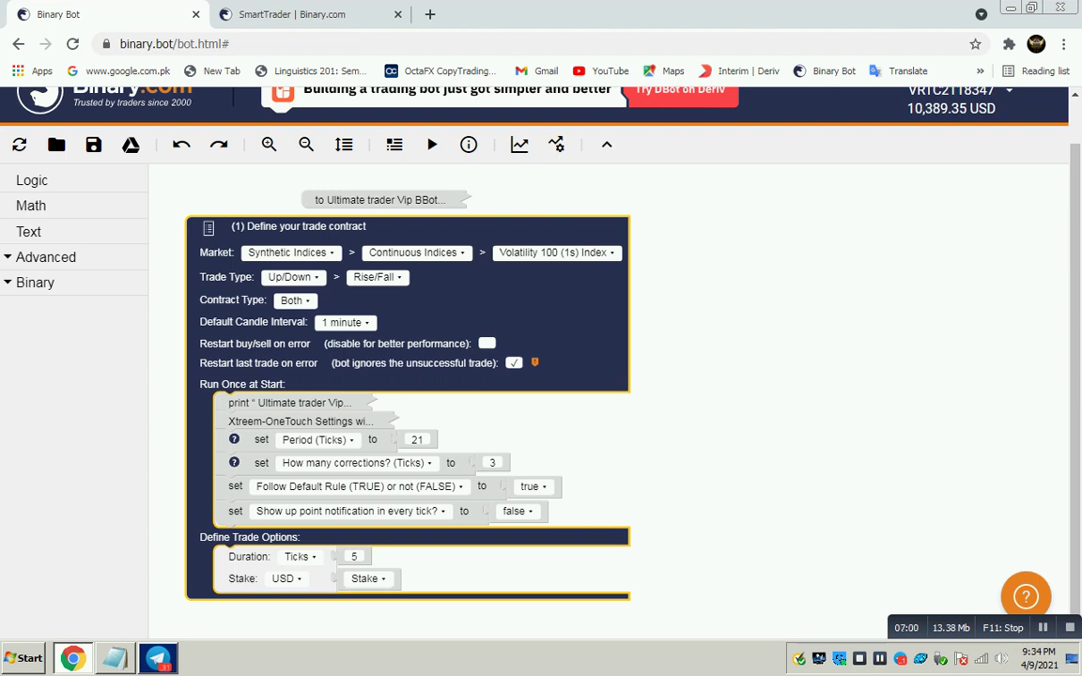
left_click(377, 277)
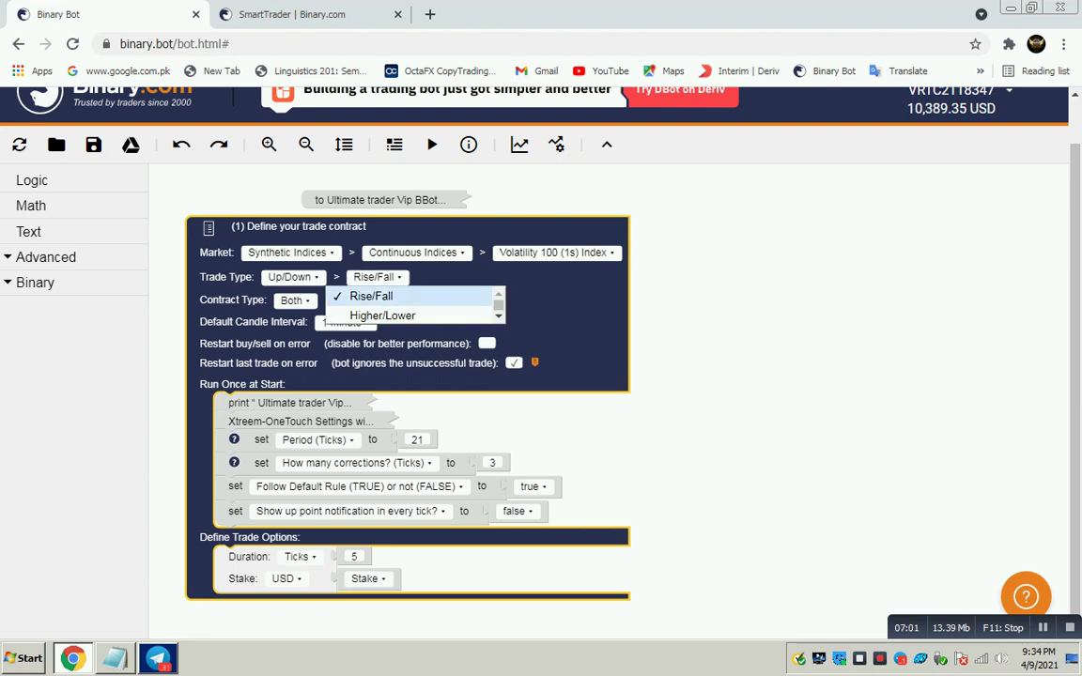
left_click(293, 277)
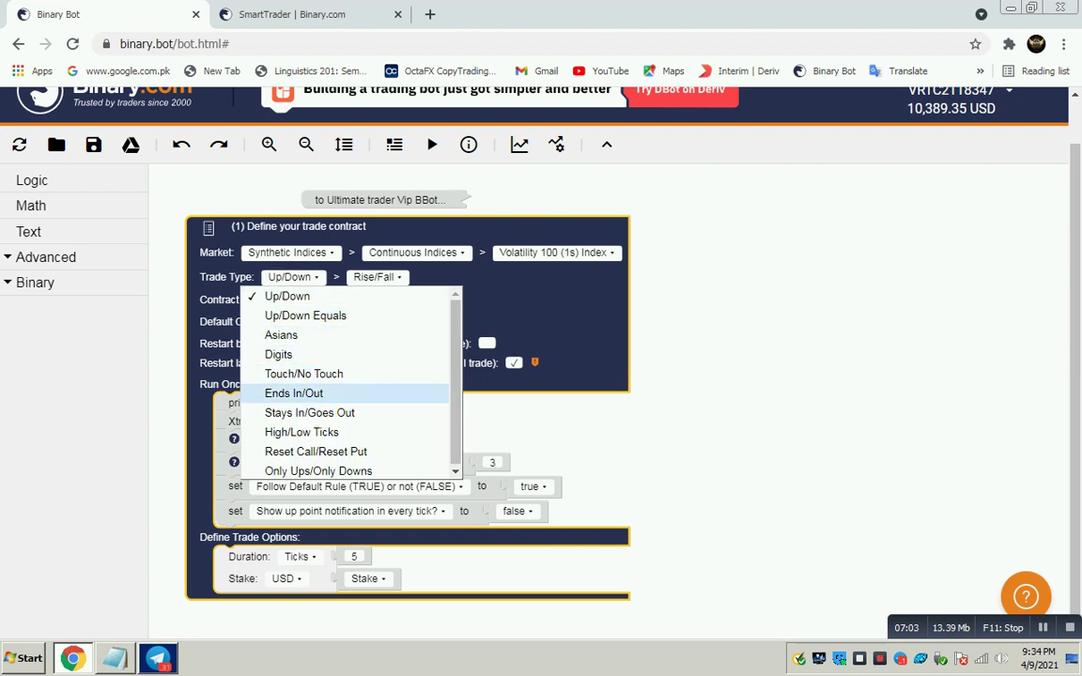
left_click(303, 373)
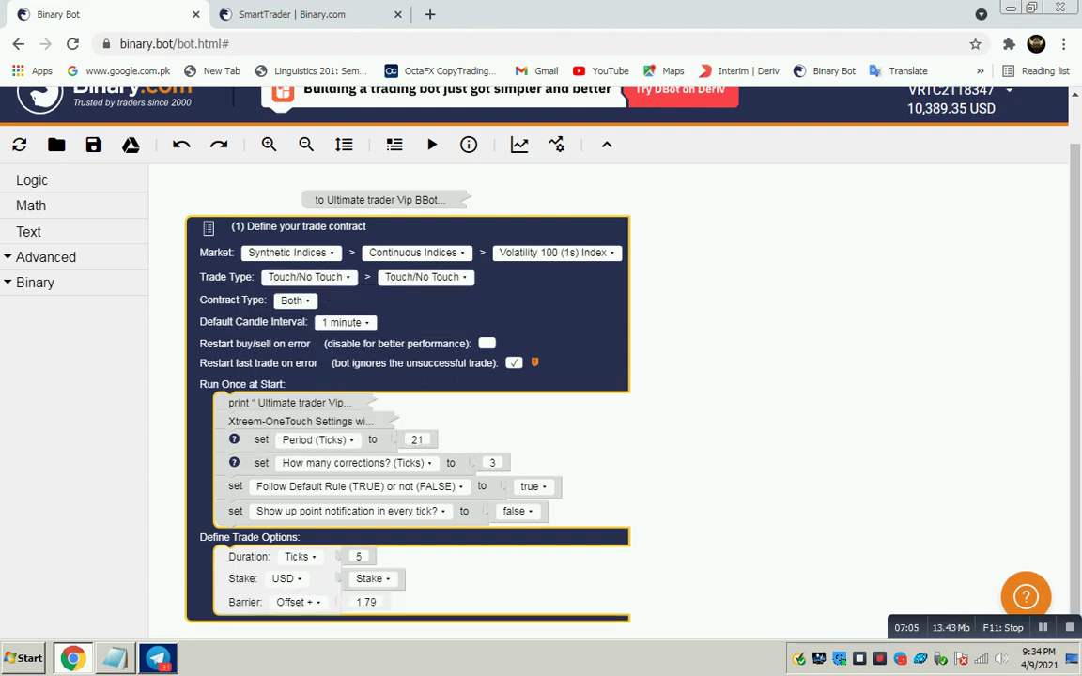
- Set the positive barrier offset in the trade options to 0.42
left_click(366, 601)
type("0")
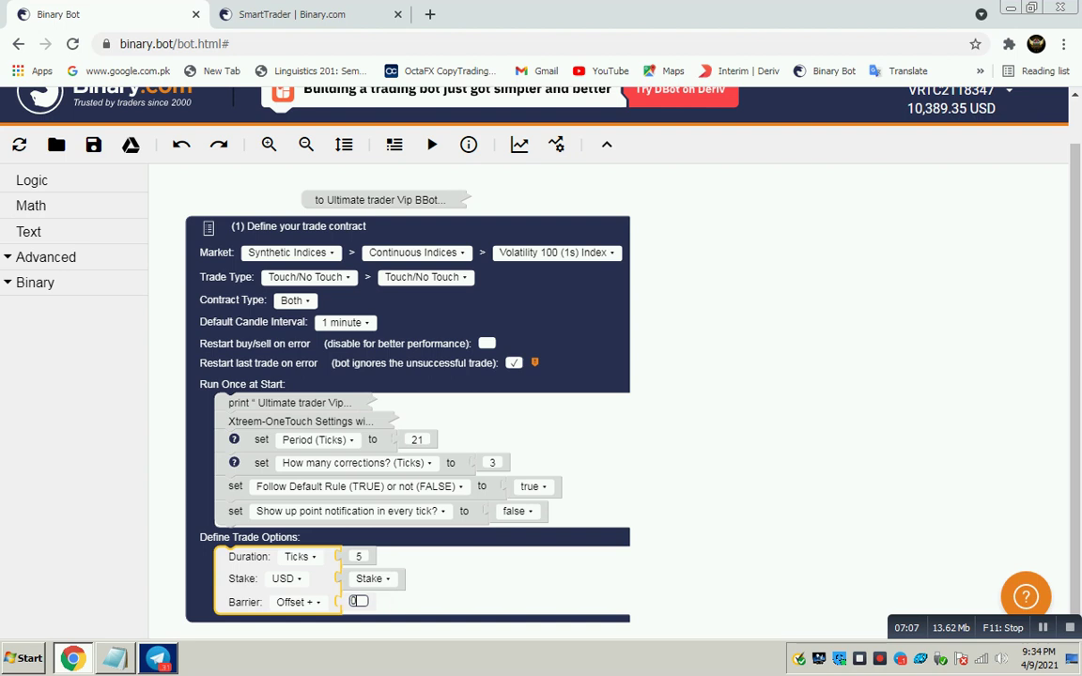
type(".4")
key("Return")
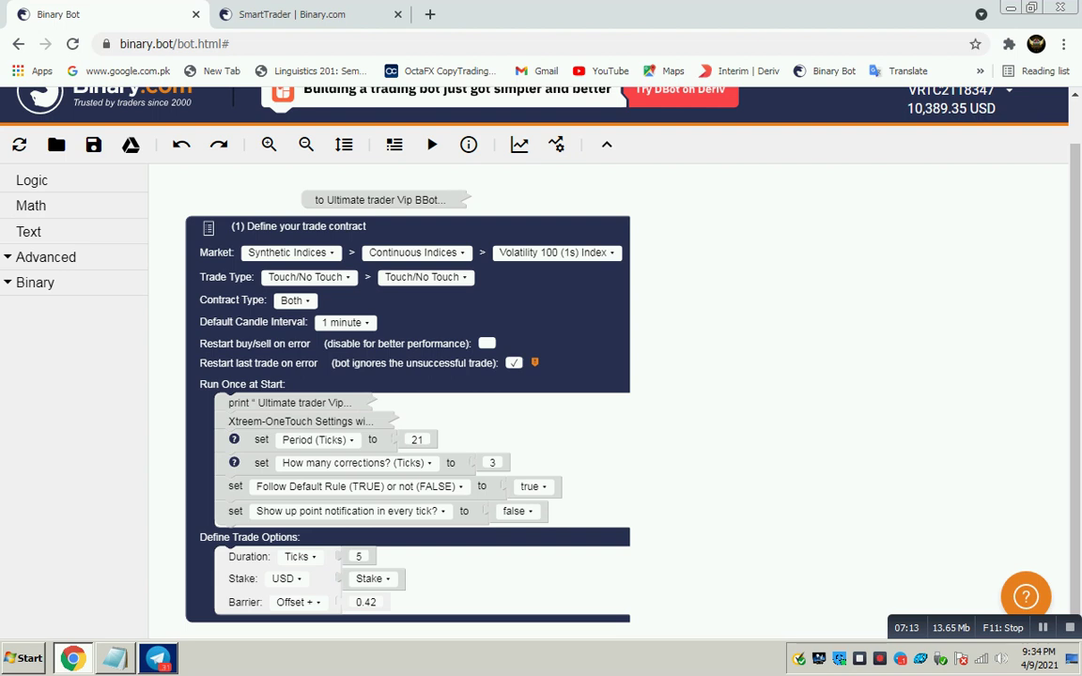
- Switch to Notepad and replace the whole note with "USE SAME TOUCH NO TOUCH MATHOD SO LETS GO FOR TEST RUN"
left_click(114, 657)
key("ctrl+a")
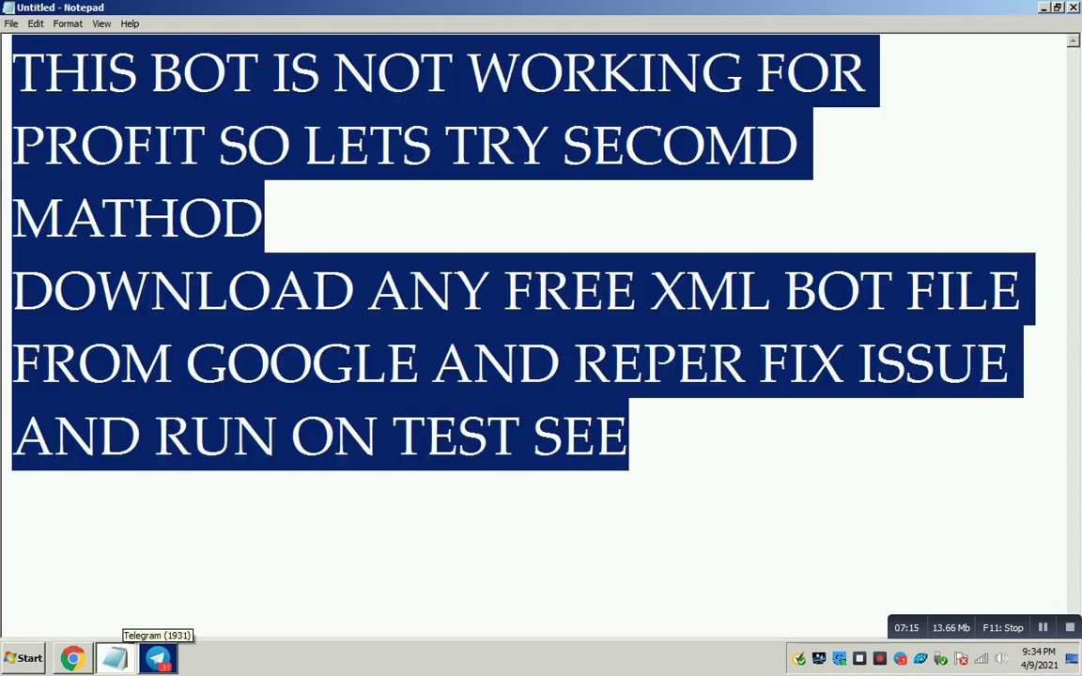
type("USE S")
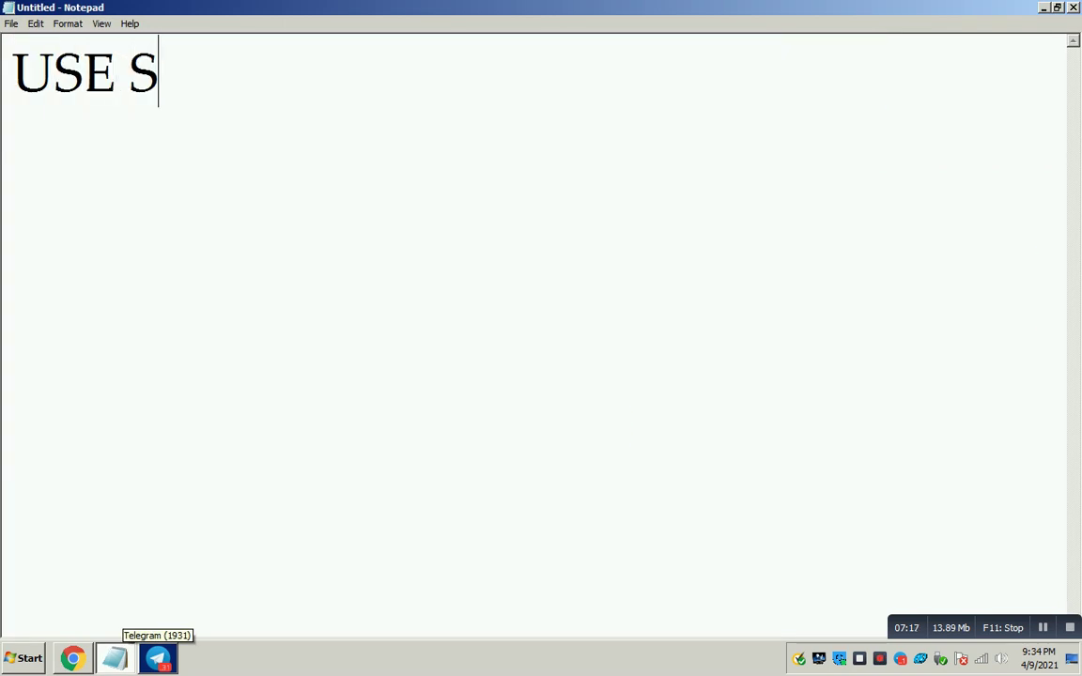
type("AME ")
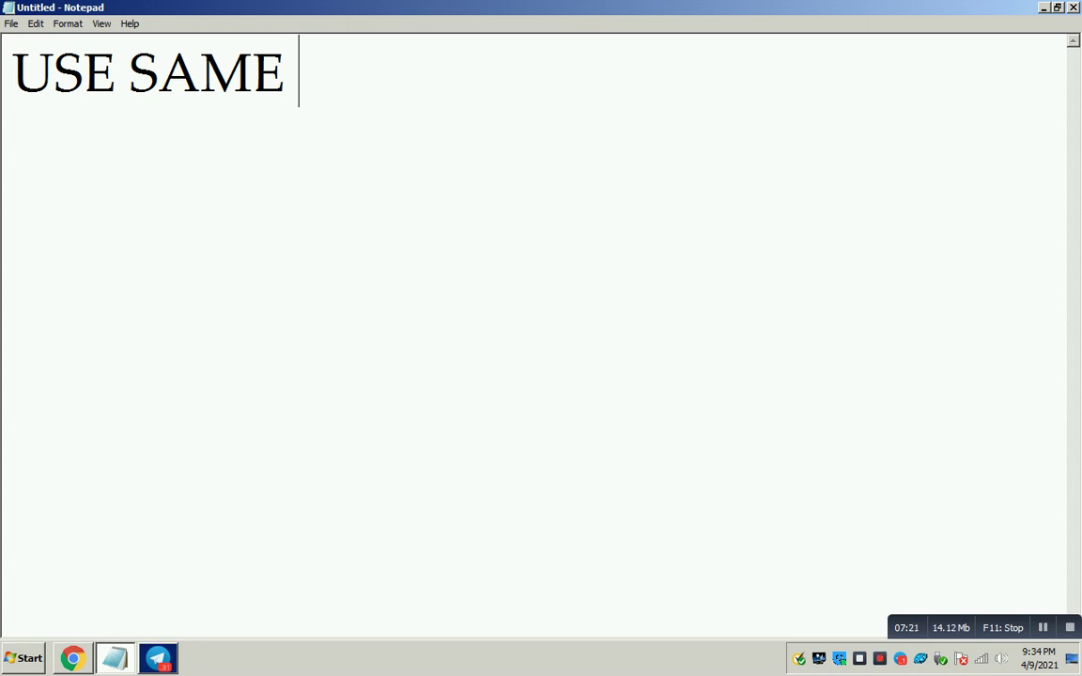
type("TOUCH NO TOUC")
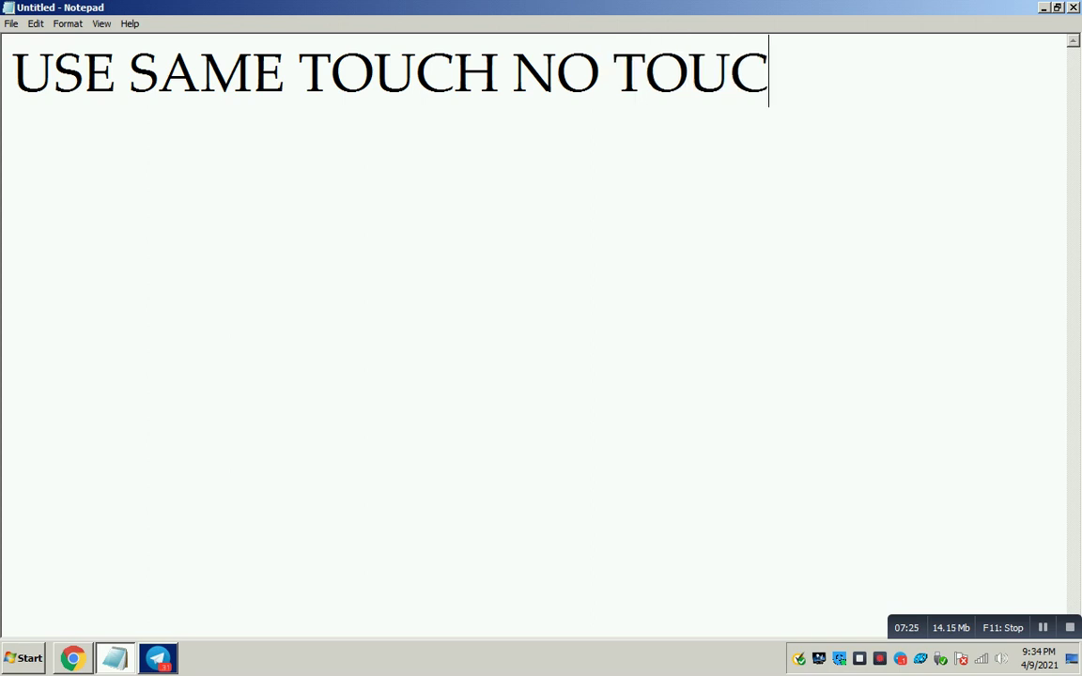
type("H MATHOD SO LETS ")
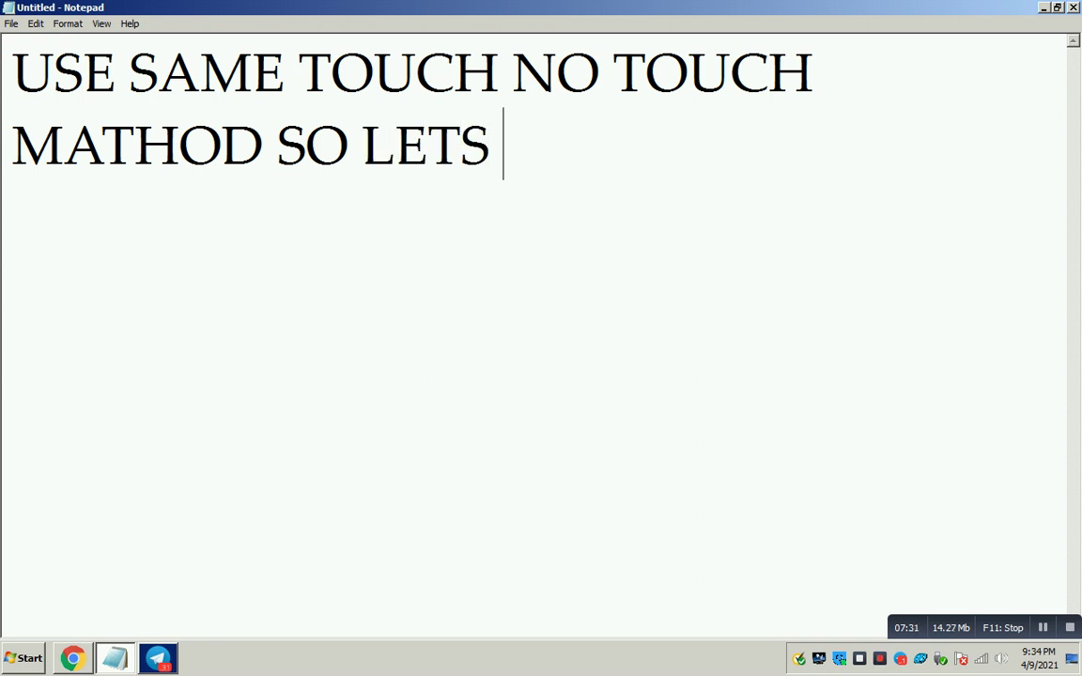
type("GO FOR TEST RU")
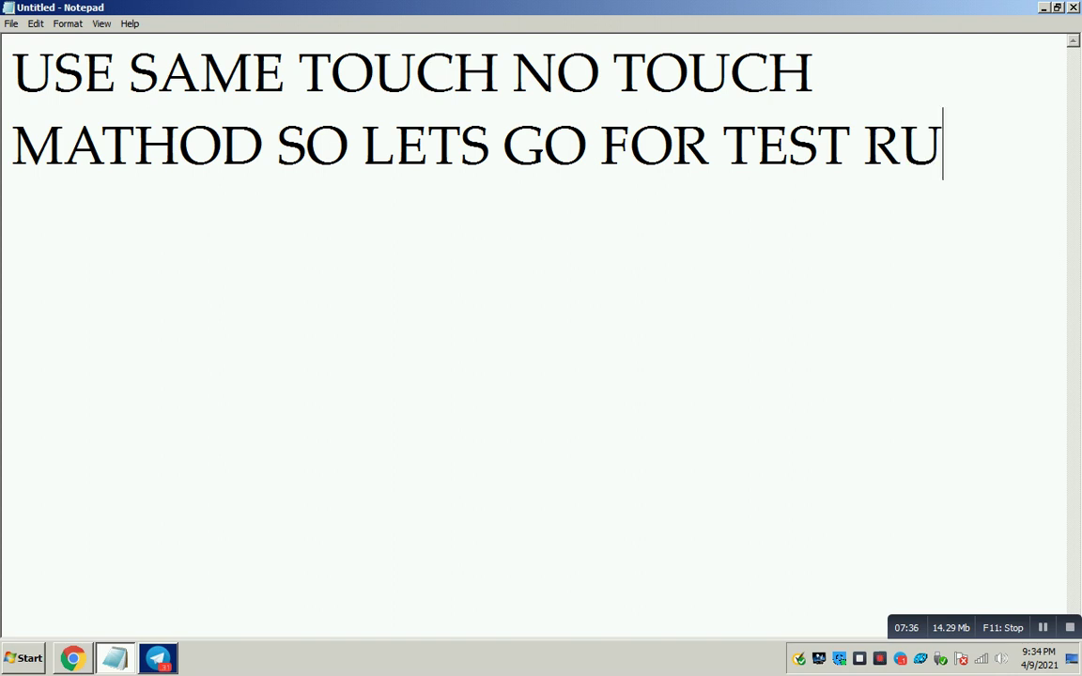
type("N")
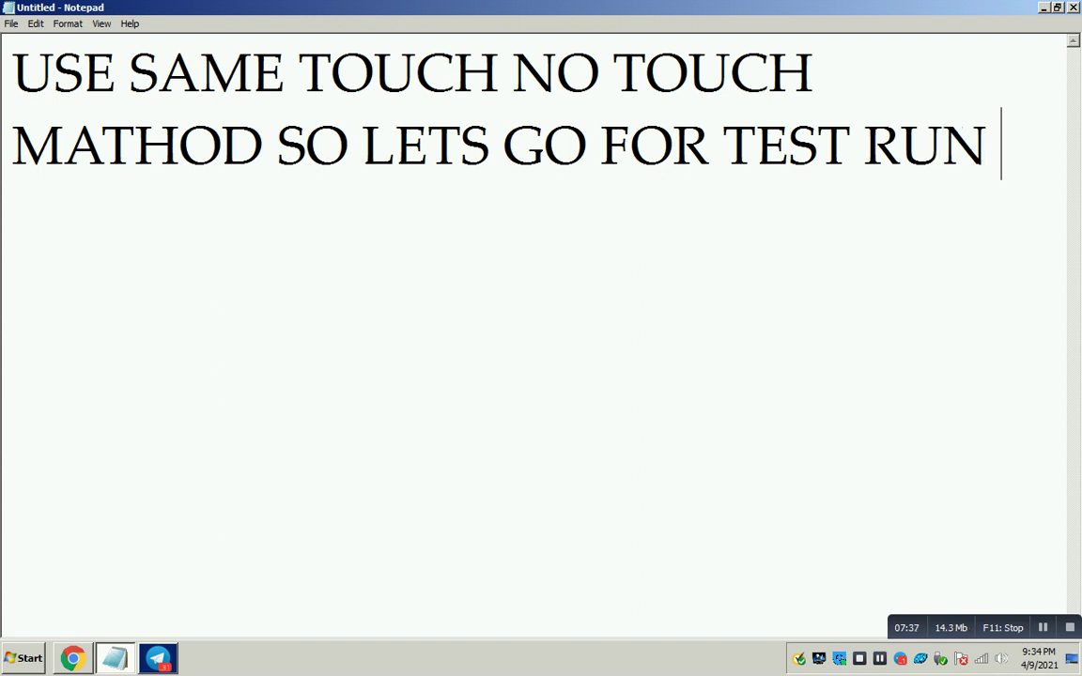
- Switch to Binary Bot, start the bot and stop it again, and clear the old trades from the summary
key("alt+Tab")
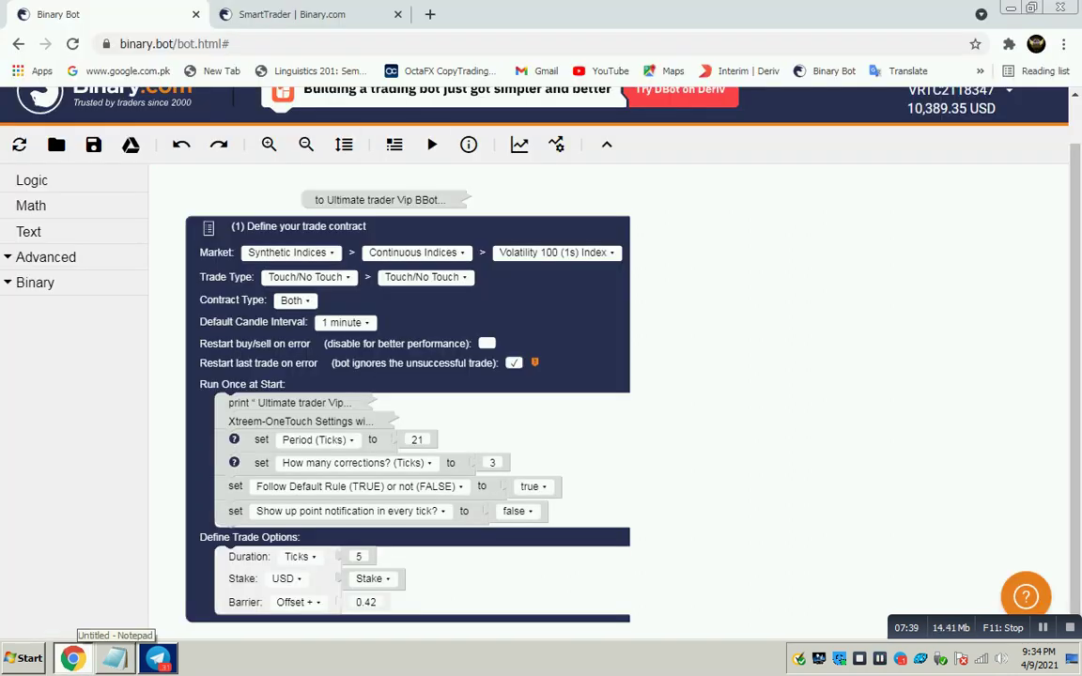
left_click(431, 144)
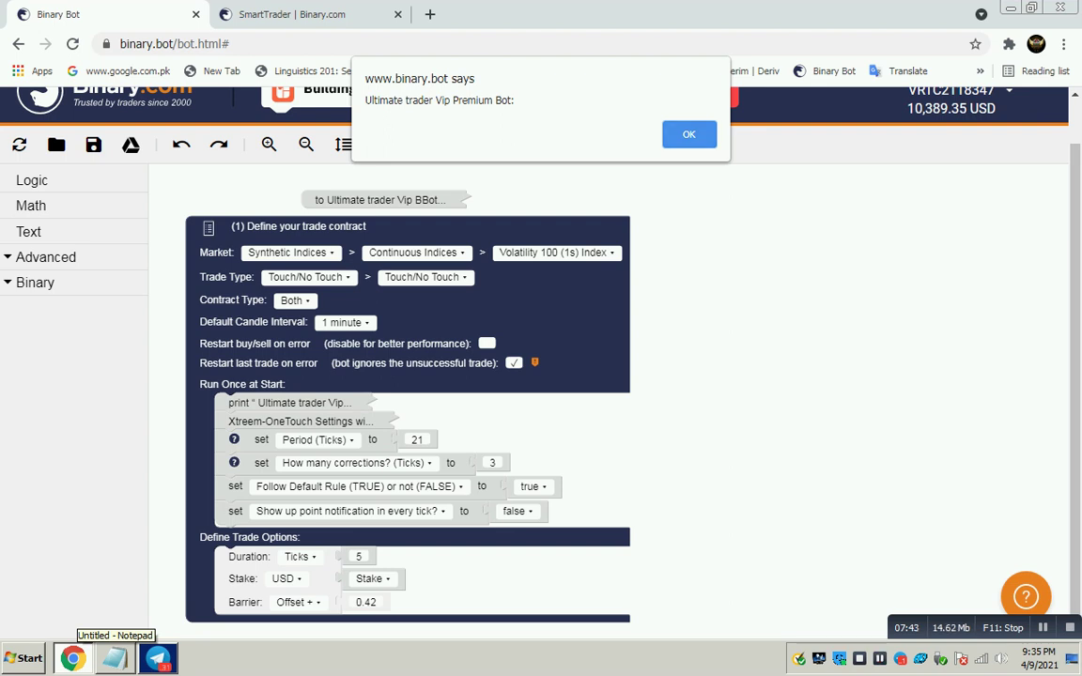
key("Return")
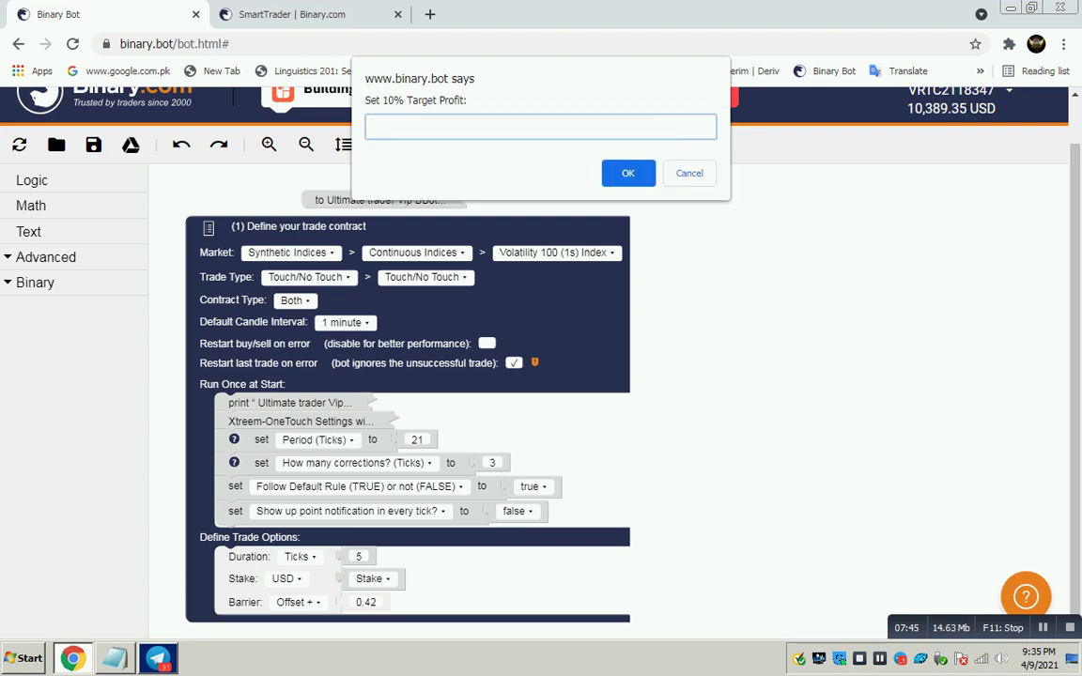
key("Return")
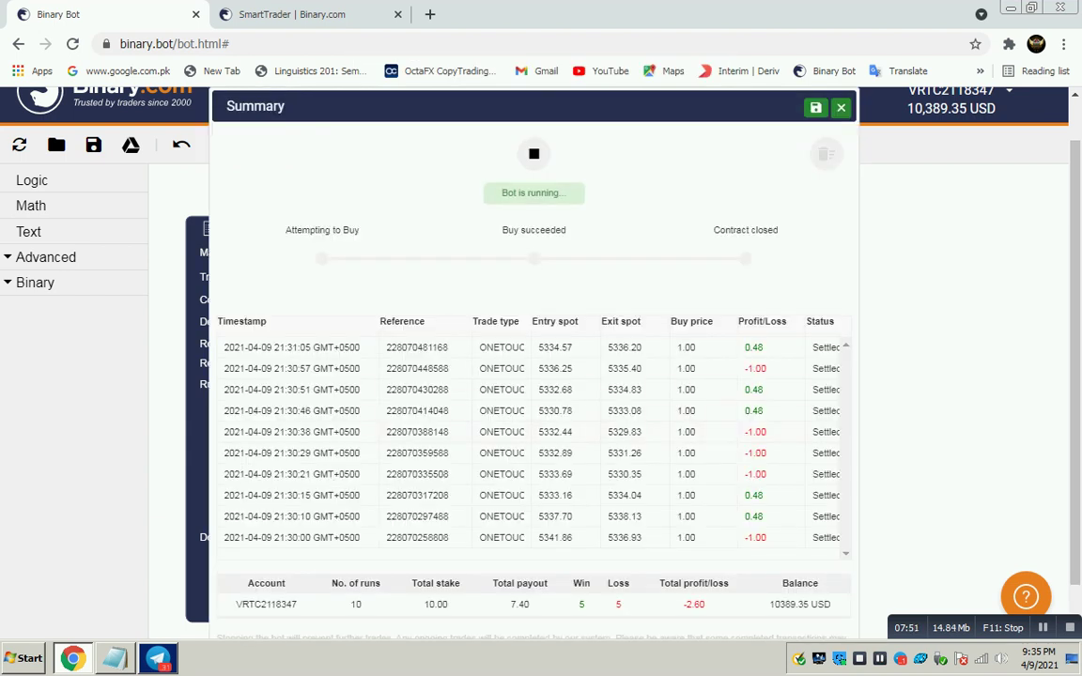
left_click(533, 153)
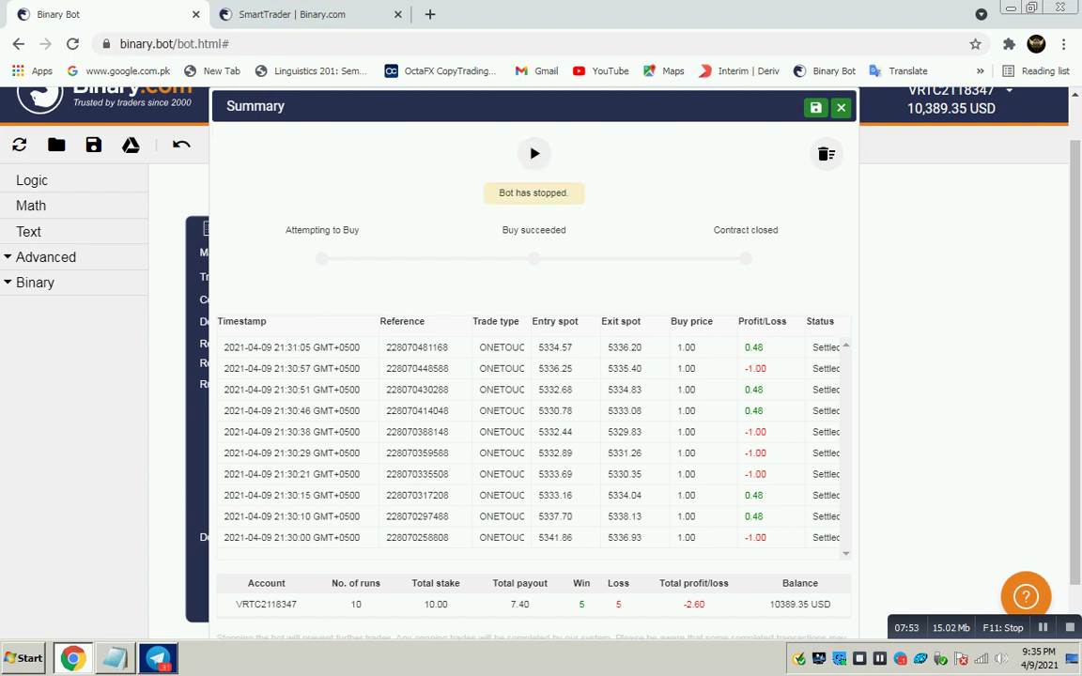
left_click(826, 153)
left_click(733, 416)
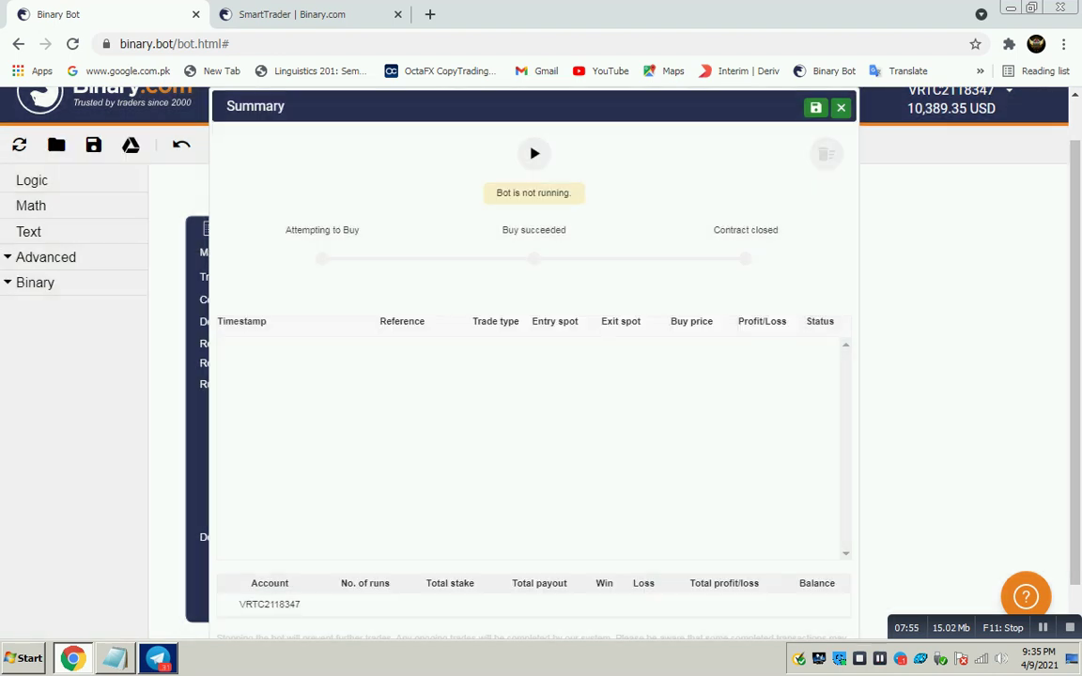
- Run the bot again from the summary, accept its startup prompts, and let it make several trades
left_click(534, 153)
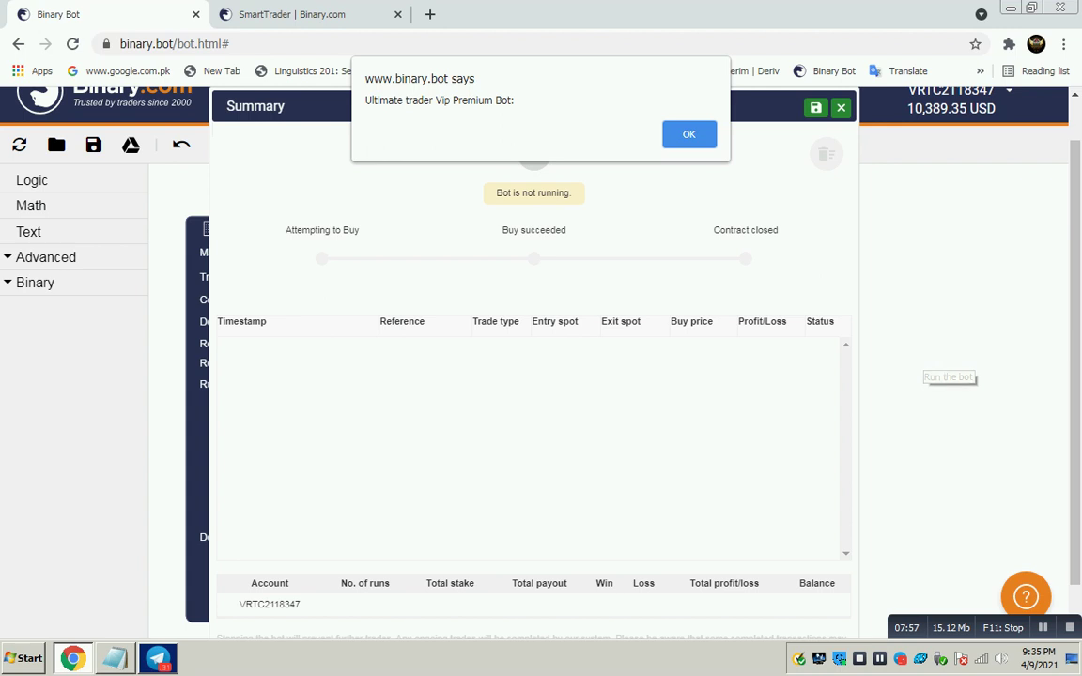
key("Return")
key("Return")
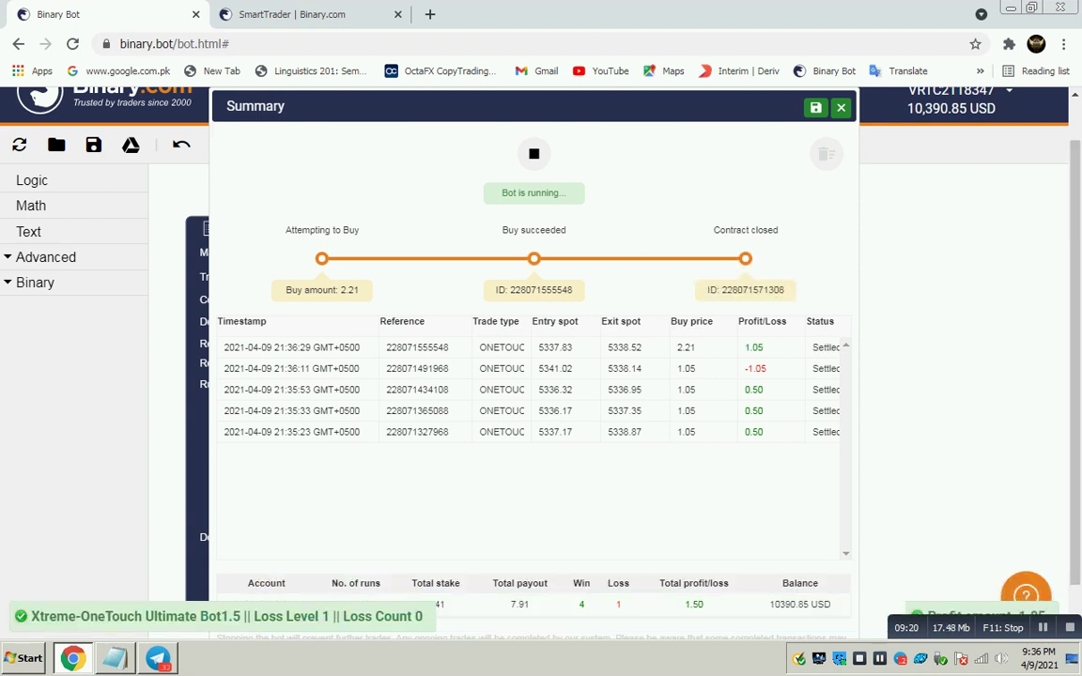
- In Notepad, replace the note with "SEE HOW THIS BOT IS MAKING MONEY SO I HOPE YOU GUYS LEARD A LOT HOW MAKE XML BOT BY SELF FREE"
key("alt+Tab")
key("ctrl+a")
type("SEE ")
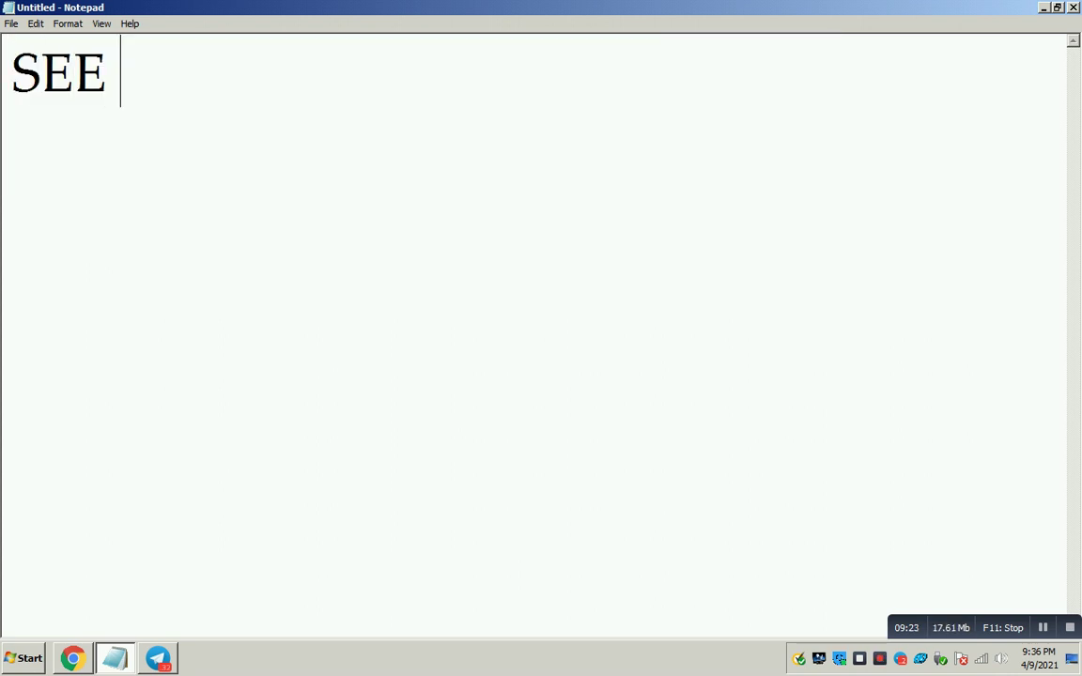
type("HOW T")
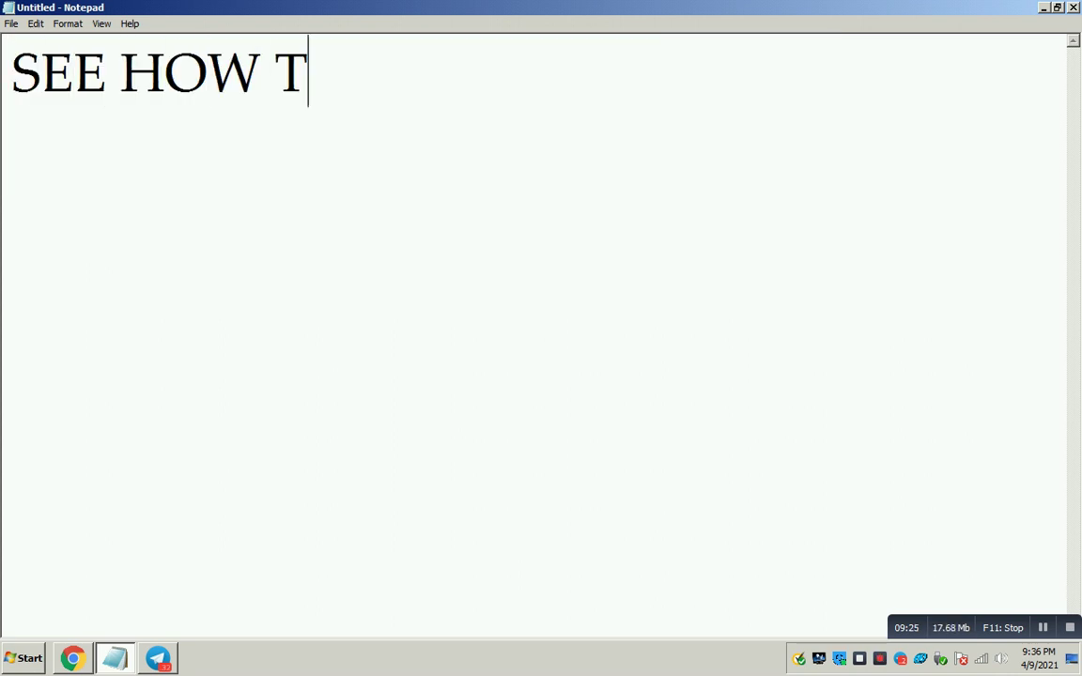
type("HIS BO")
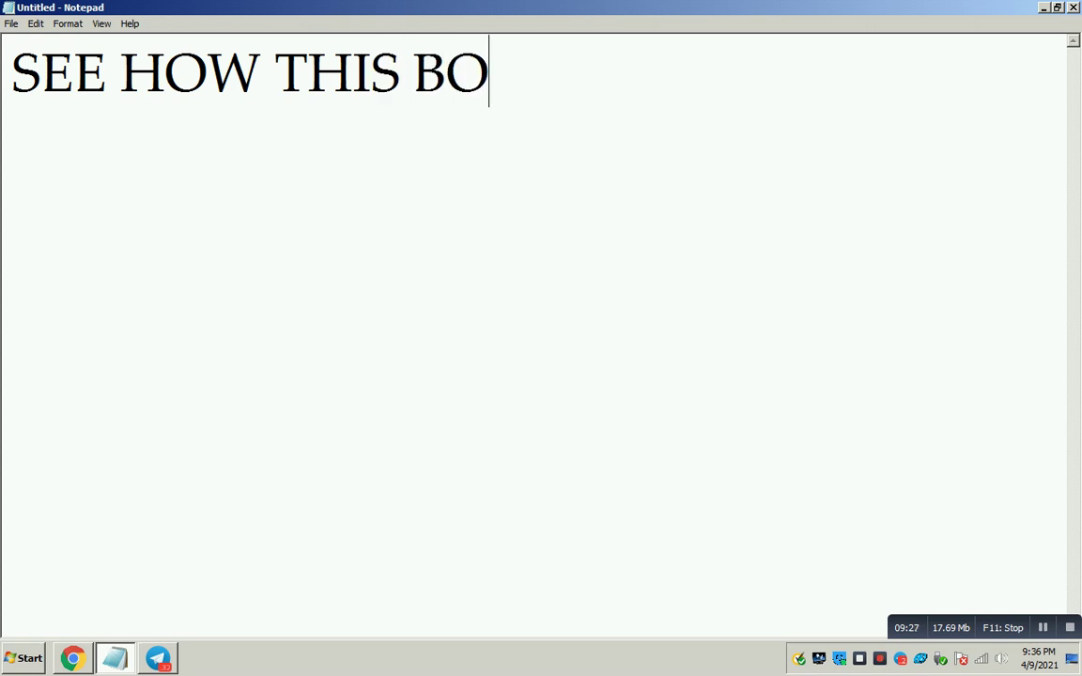
type("T IS MAK")
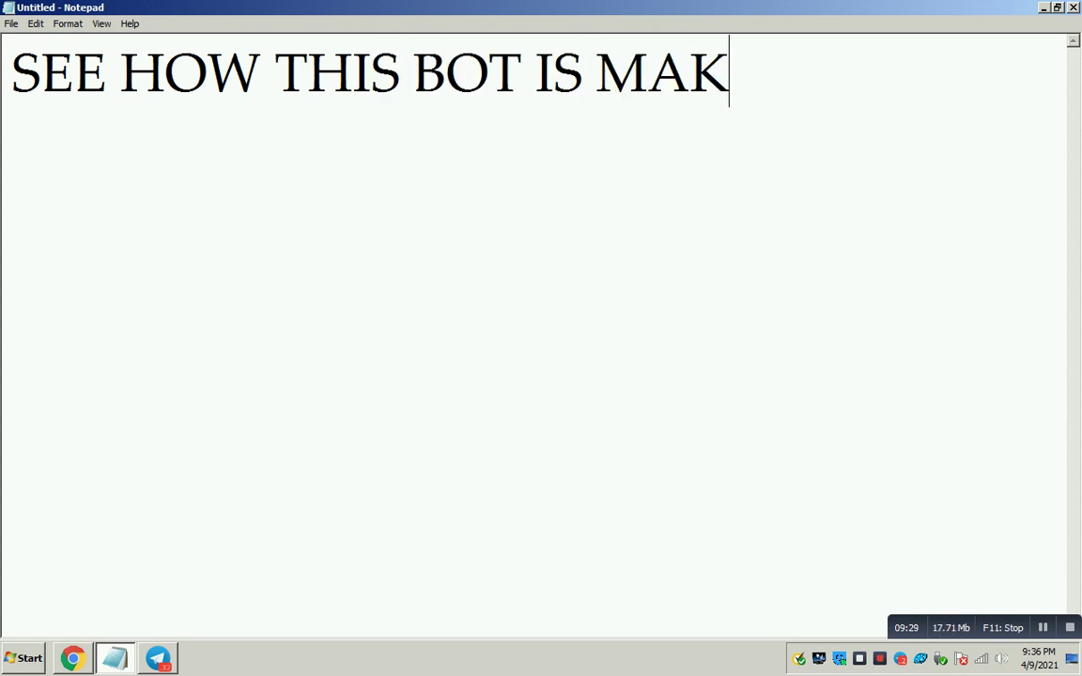
type("ING MO")
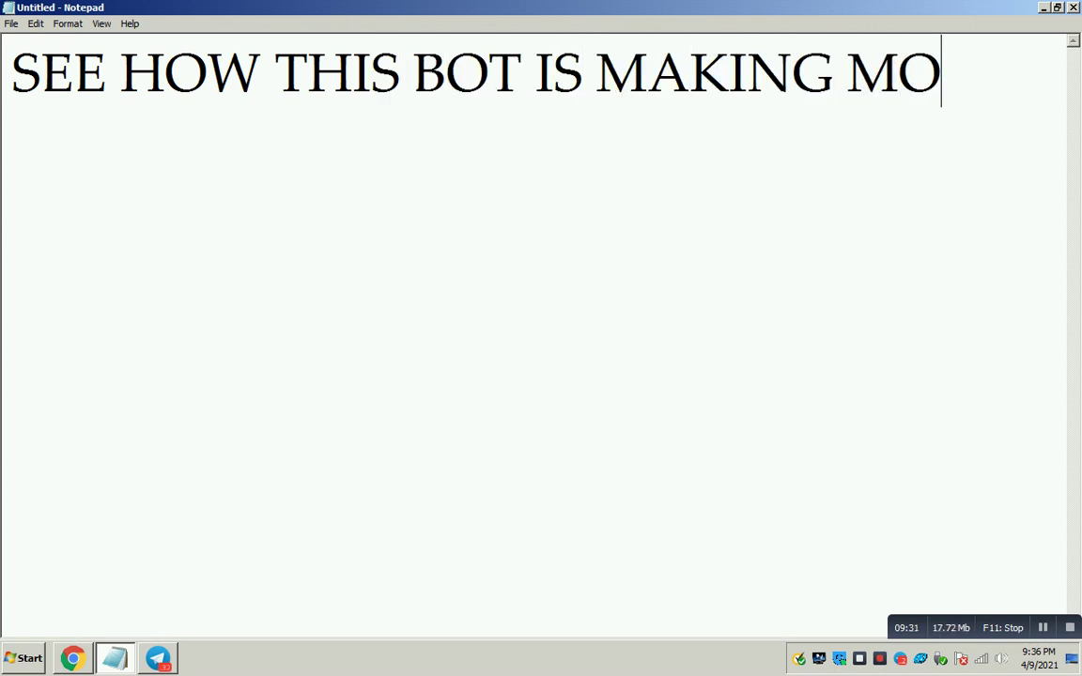
type("NEY SO I")
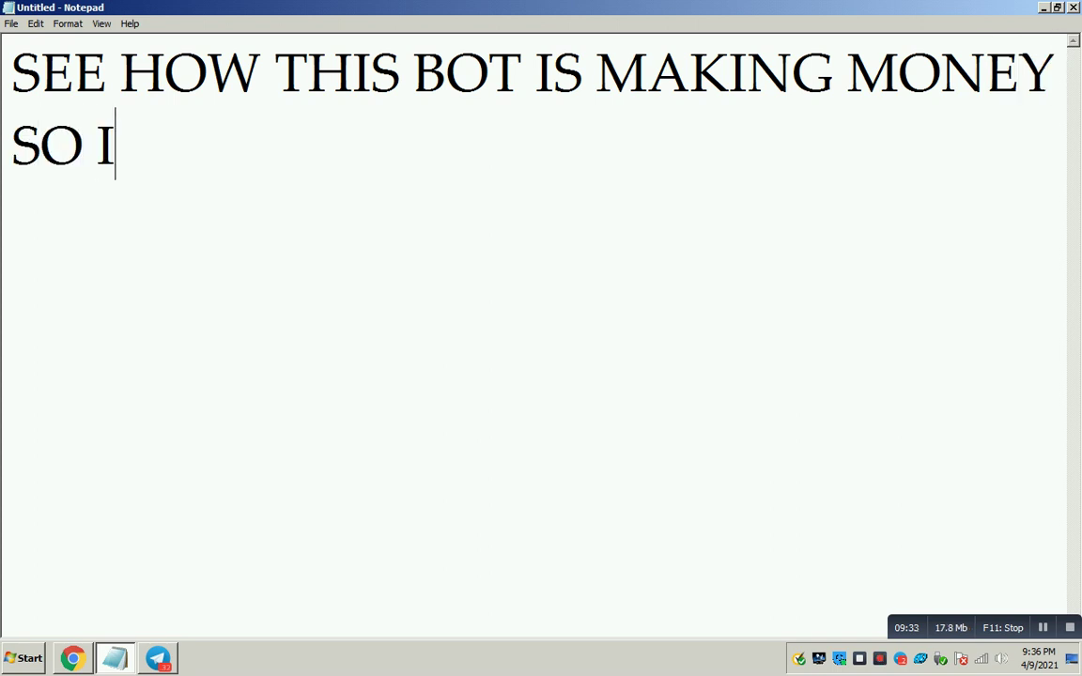
type(" HOPE")
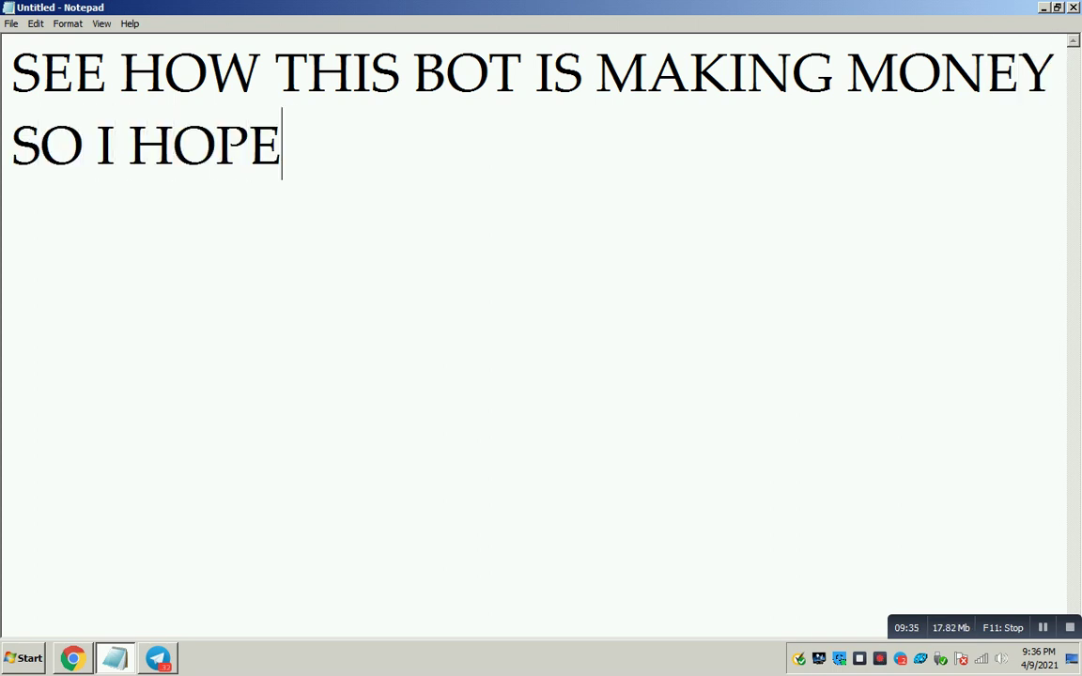
type(" YOU GUYS L")
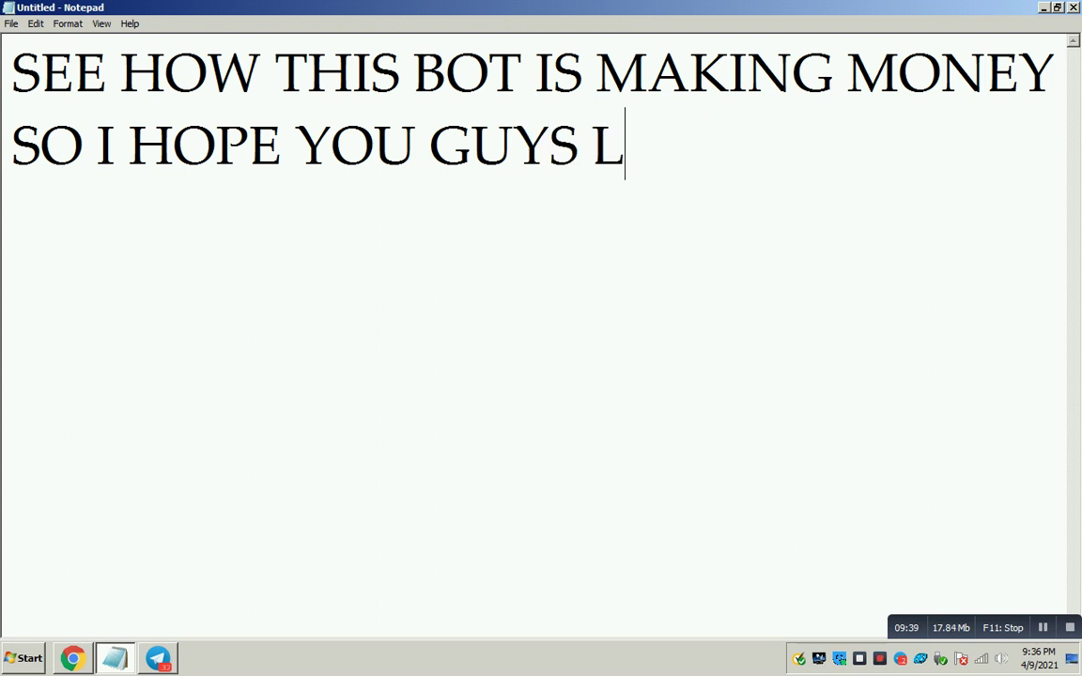
type("EARD ")
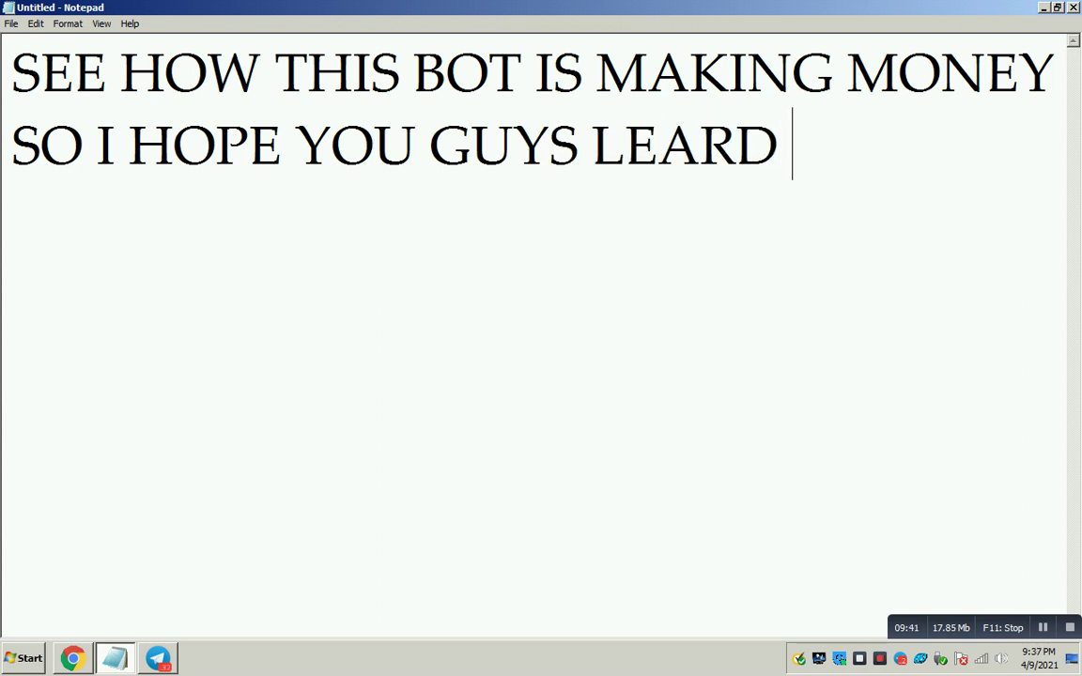
type("A LOT")
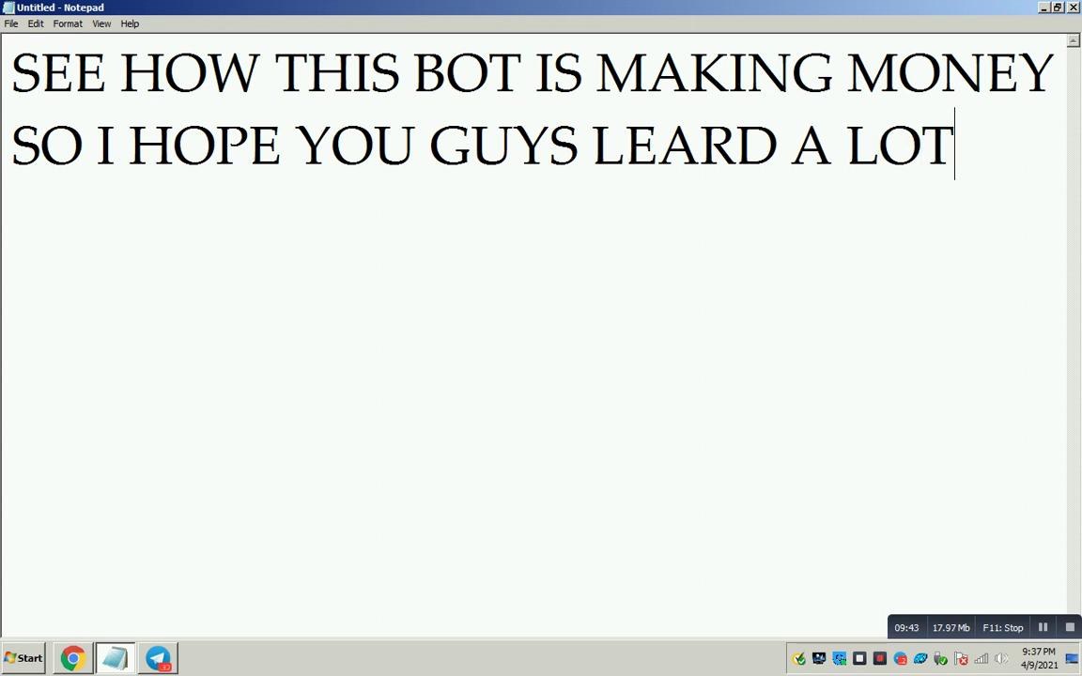
type(" HOW MA")
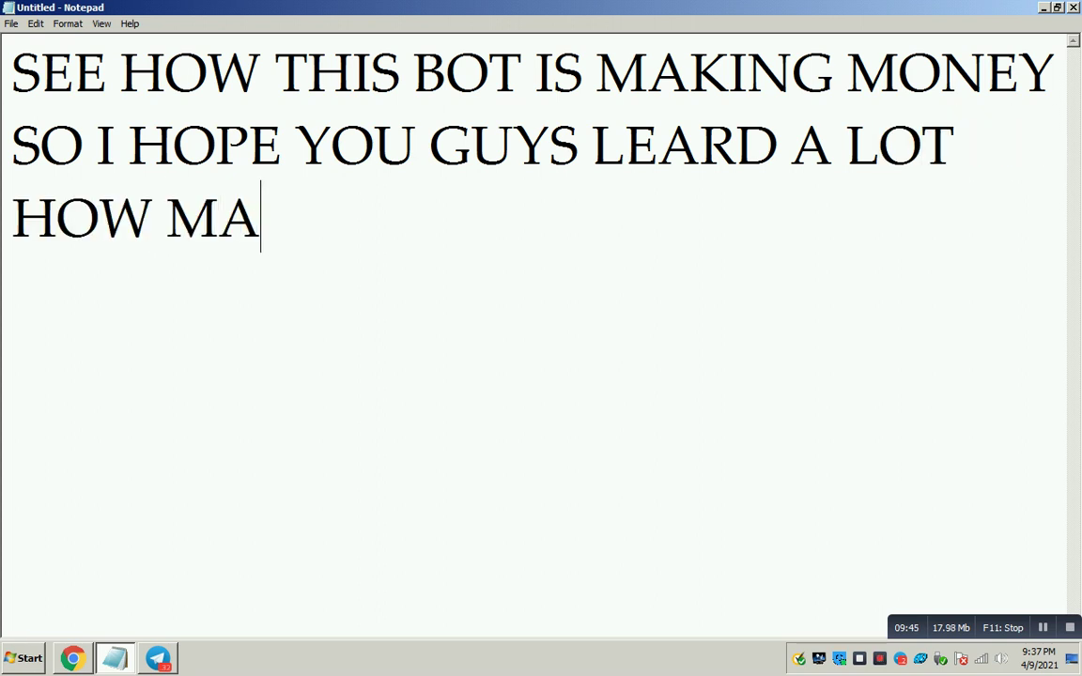
type("KE XML ")
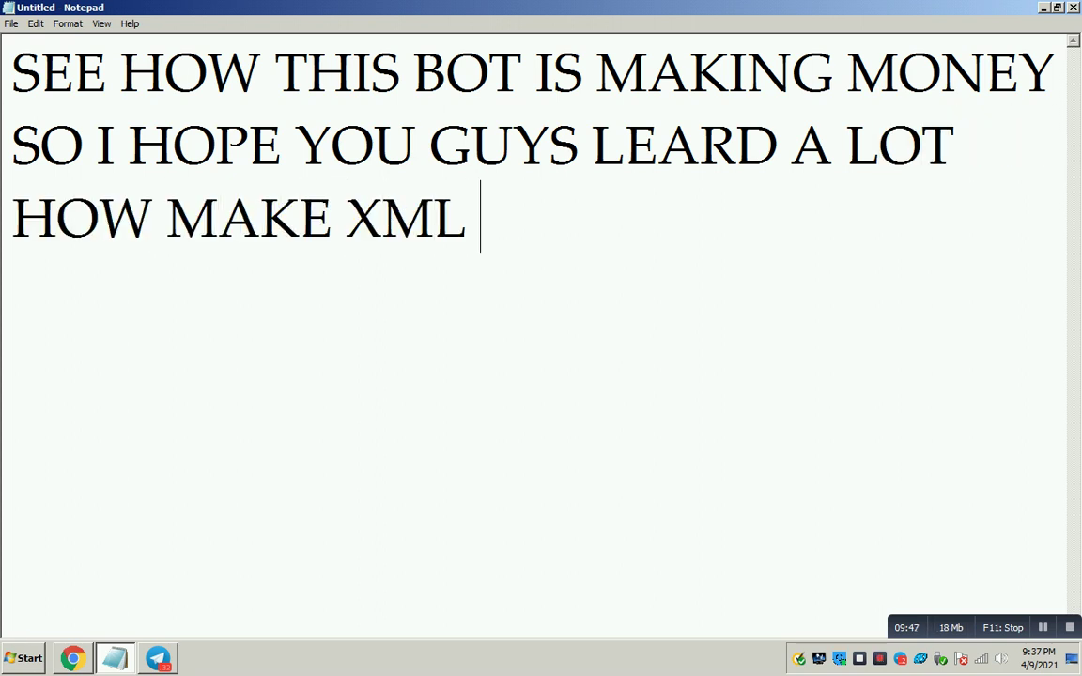
type("BOT B")
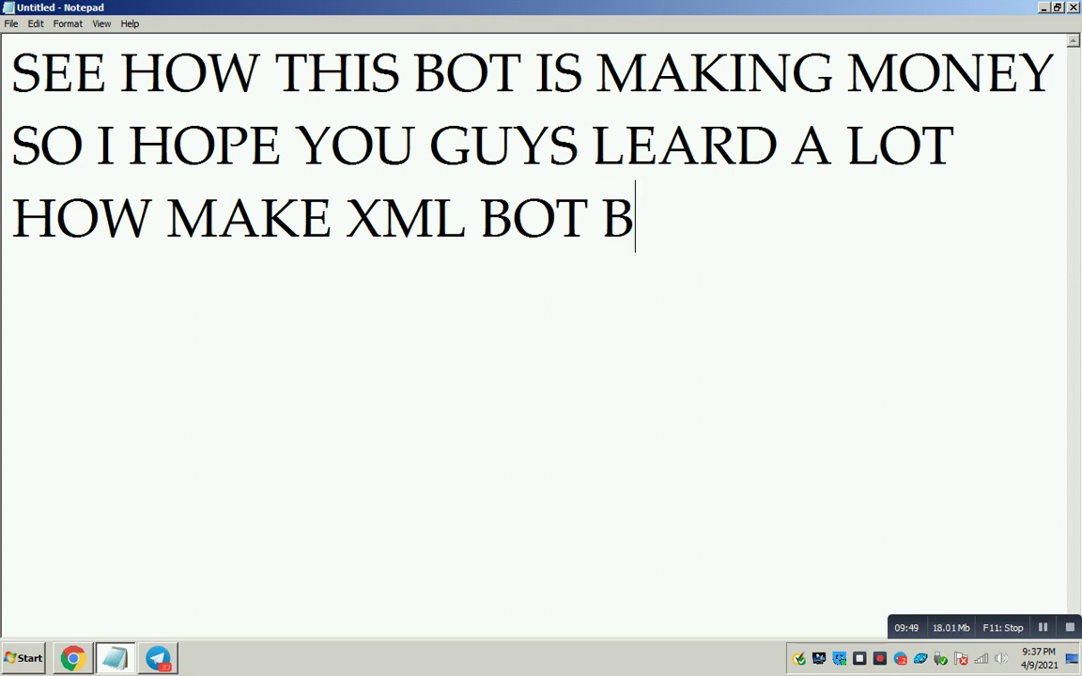
type("Y SELF")
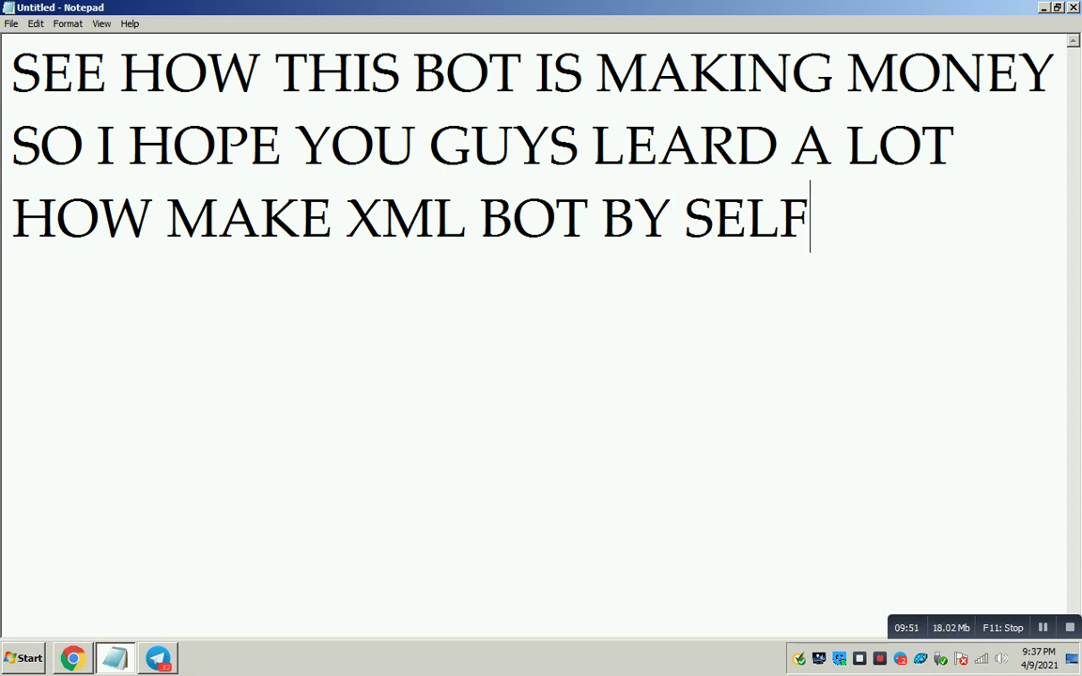
type(" FREE")
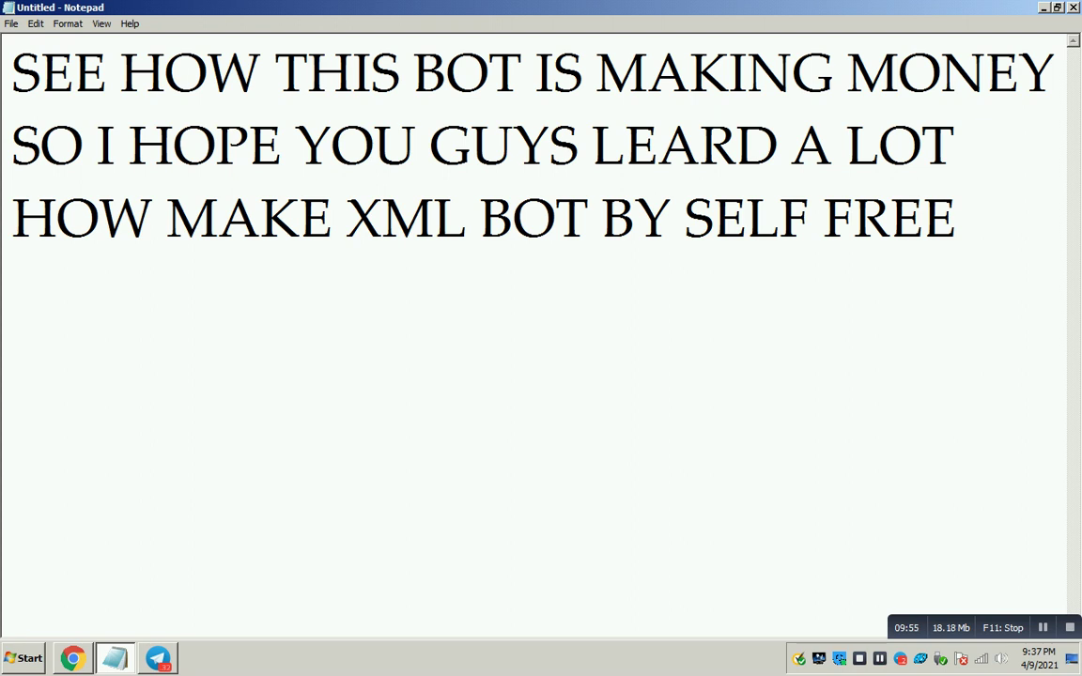
- Switch to Binary Bot and review the running bot's trades and profit/loss results in the summary
key("alt+Tab")
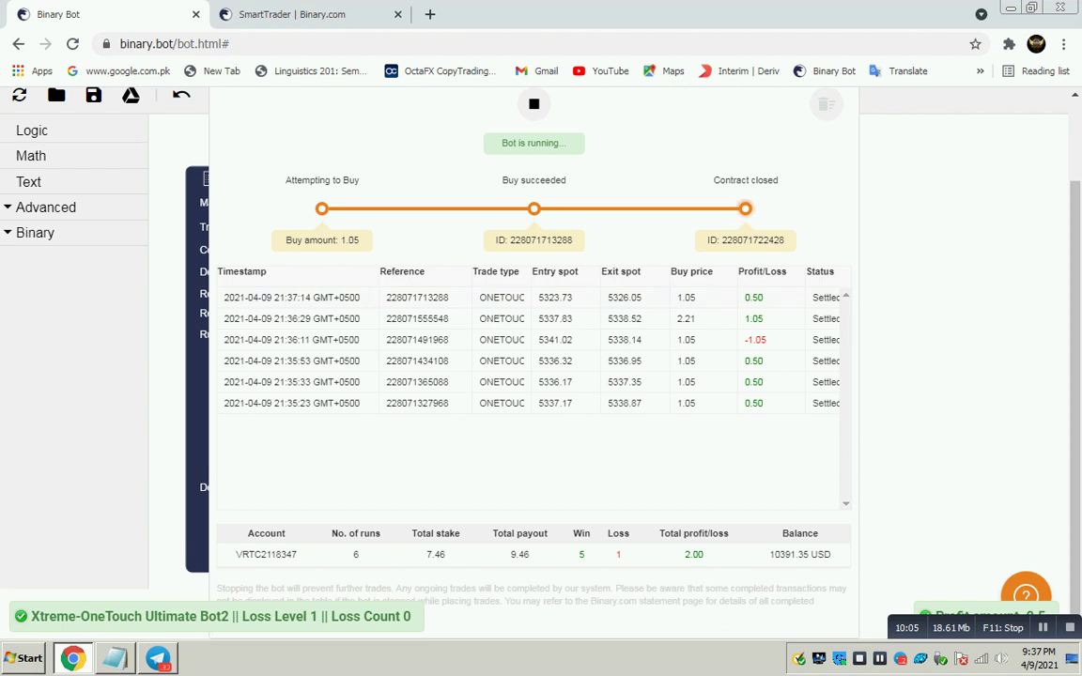
left_click_drag(714, 296, 714, 382)
left_click(745, 208)
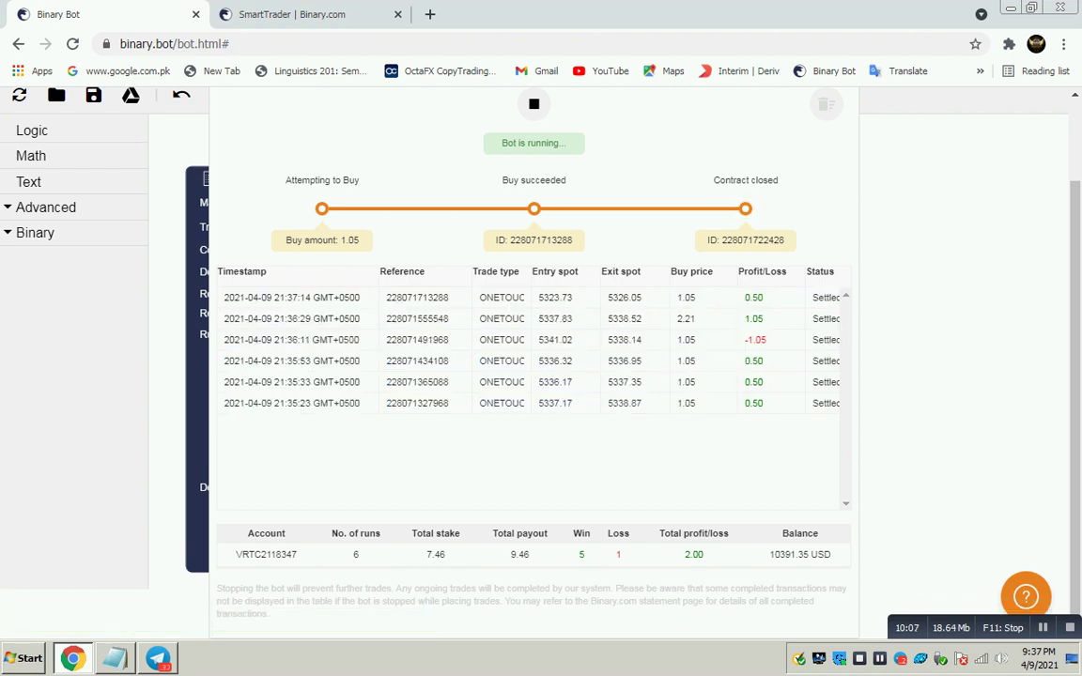